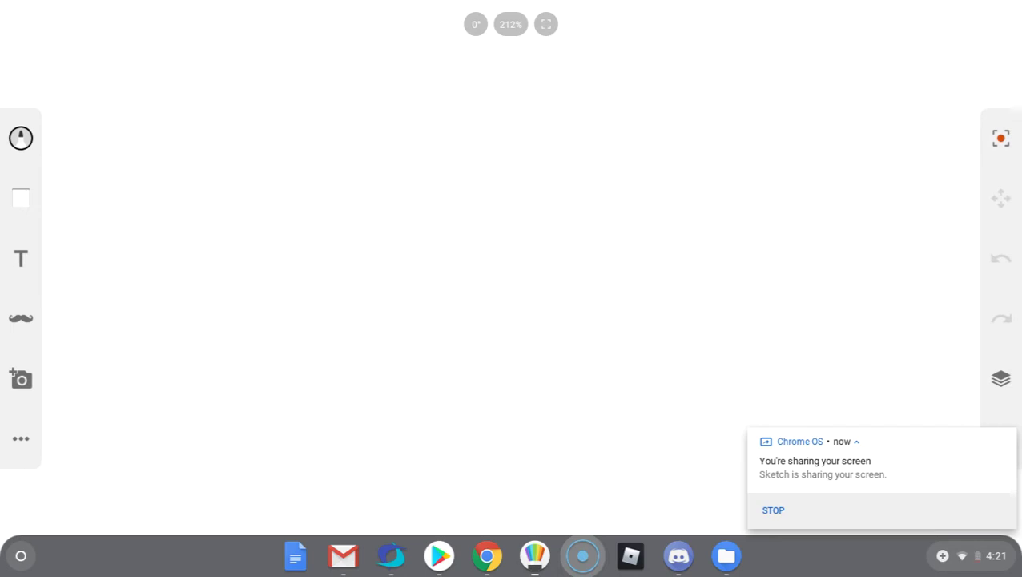
- Draw an upright oval head outline with a slanted muzzle line across it and a small filled black nose near the line's upper end
mouse_move(344, 118)
left_mouse_down()
mouse_move(270, 403)
mouse_move(452, 464)
mouse_move(601, 412)
mouse_move(654, 200)
mouse_move(575, 112)
mouse_move(432, 88)
mouse_move(347, 119)
left_mouse_up()
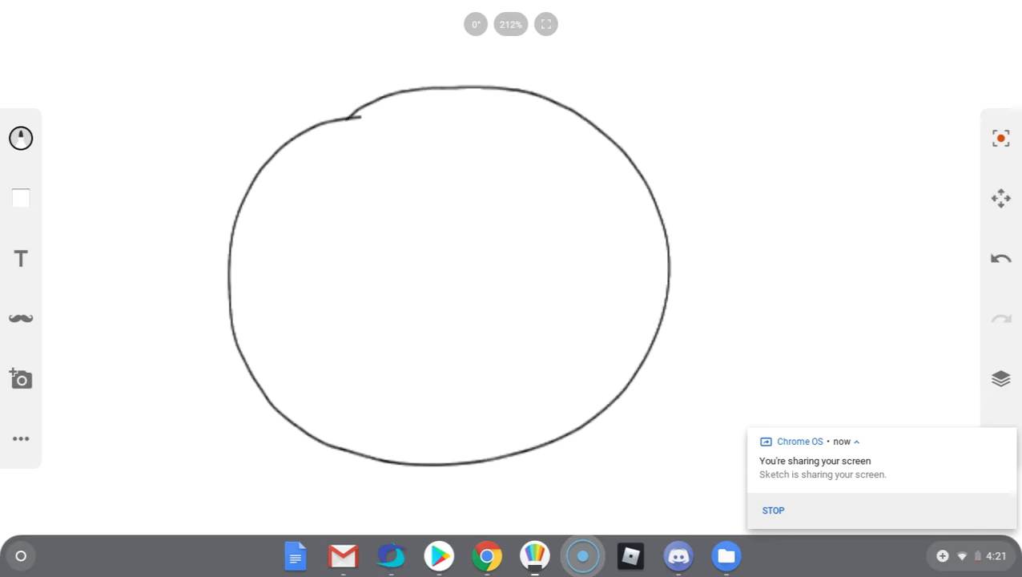
left_click(1000, 258)
mouse_move(399, 186)
left_mouse_down()
mouse_move(313, 308)
mouse_move(535, 400)
mouse_move(516, 154)
mouse_move(448, 142)
mouse_move(377, 233)
left_mouse_up()
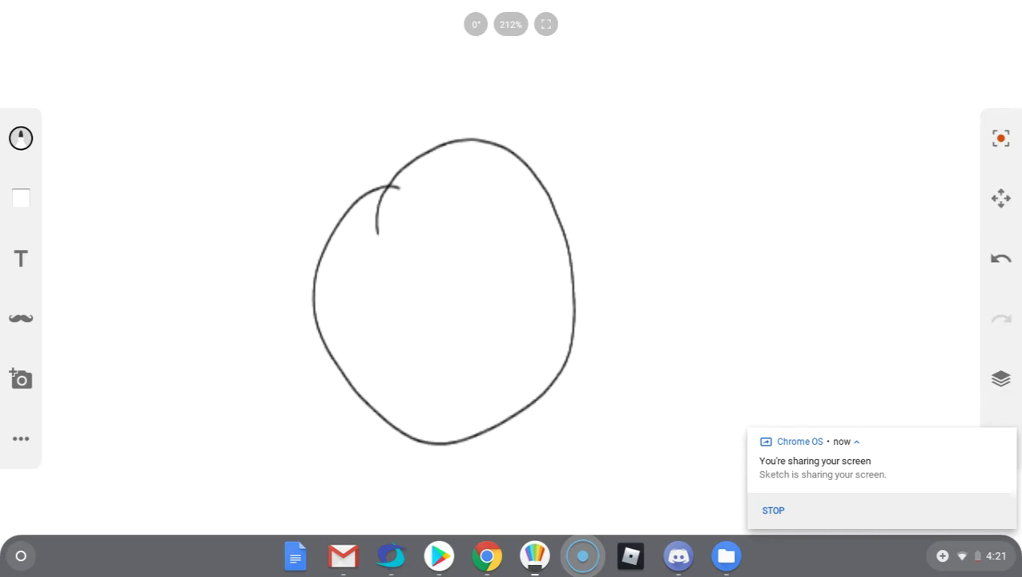
mouse_move(368, 413)
left_mouse_down()
mouse_move(587, 264)
mouse_move(546, 263)
mouse_move(537, 285)
left_mouse_up()
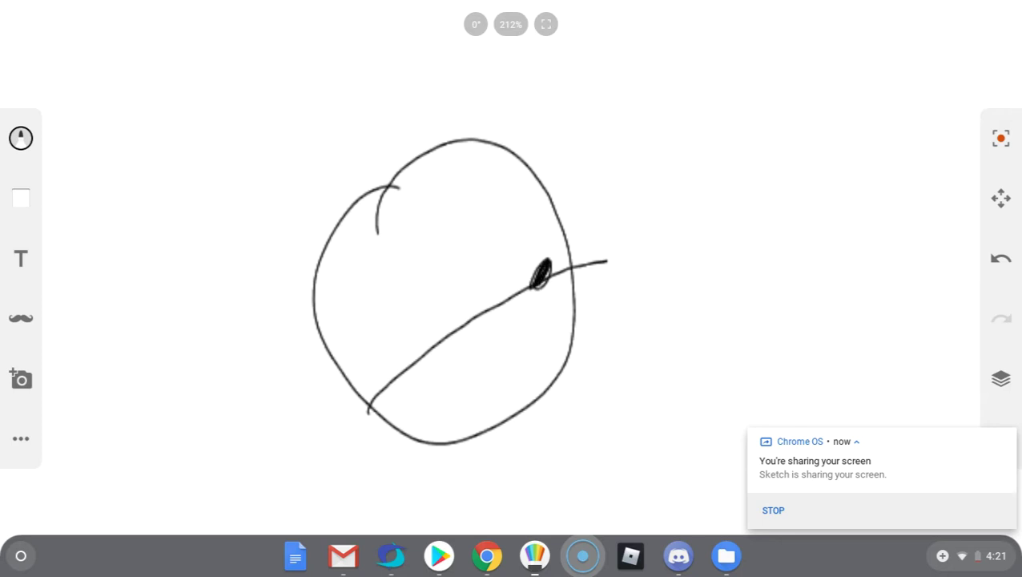
scroll(731, 257, "down", 5)
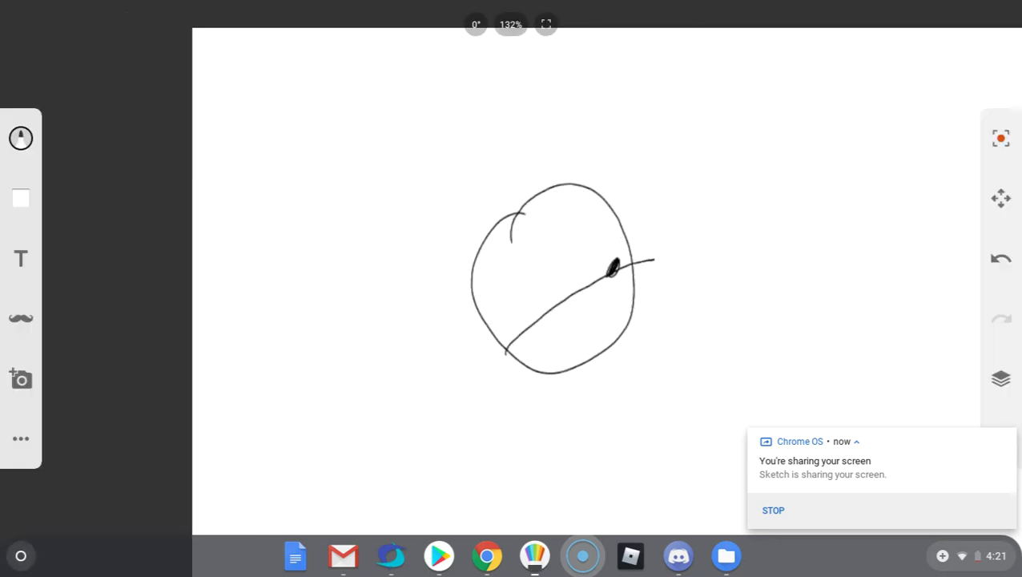
mouse_move(491, 246)
left_mouse_down()
mouse_move(437, 312)
mouse_move(385, 447)
mouse_move(487, 413)
mouse_move(482, 491)
mouse_move(575, 402)
mouse_move(563, 489)
mouse_move(605, 404)
left_mouse_up()
key("ctrl+z")
mouse_move(505, 214)
left_mouse_down()
mouse_move(382, 434)
mouse_move(469, 409)
mouse_move(487, 482)
mouse_move(572, 429)
mouse_move(603, 337)
left_mouse_up()
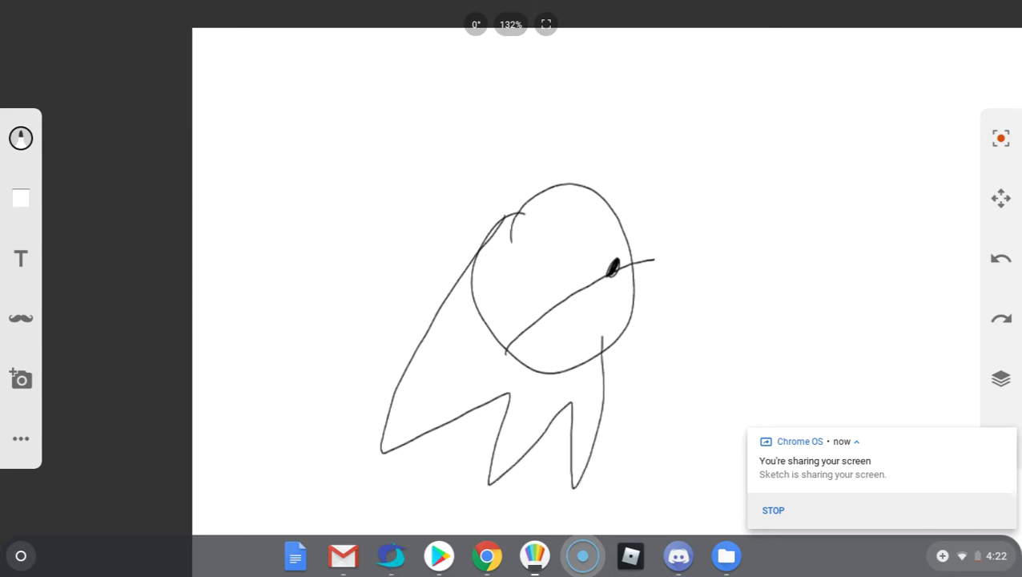
key("ctrl+z")
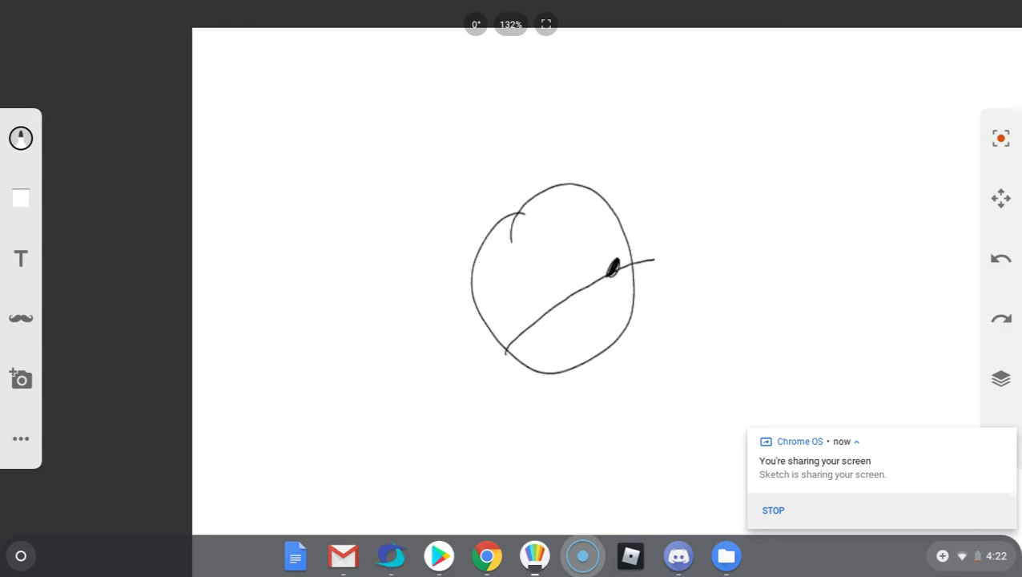
- Draw a long body with an inner belly oval below the head, and three jagged quills sweeping from the back of the head
mouse_move(576, 377)
left_mouse_down()
mouse_move(635, 468)
mouse_move(641, 378)
left_mouse_up()
key("ctrl+z")
mouse_move(573, 367)
left_mouse_down()
mouse_move(624, 449)
mouse_move(672, 409)
mouse_move(615, 338)
mouse_move(614, 423)
mouse_move(656, 440)
mouse_move(625, 370)
left_mouse_up()
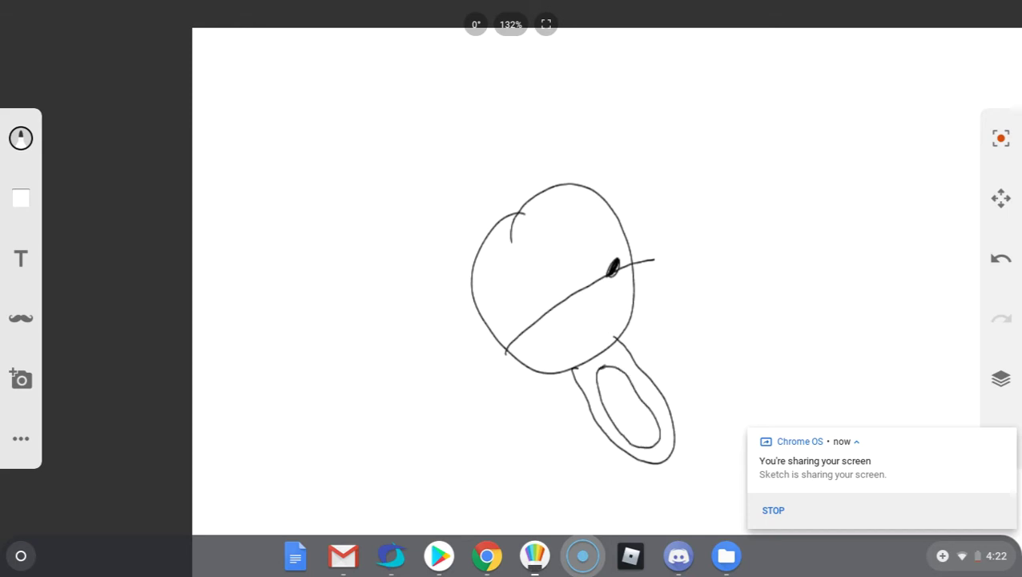
mouse_move(530, 215)
left_mouse_down()
mouse_move(478, 248)
mouse_move(386, 454)
mouse_move(471, 400)
mouse_move(467, 509)
mouse_move(558, 399)
mouse_move(584, 445)
mouse_move(599, 389)
left_mouse_up()
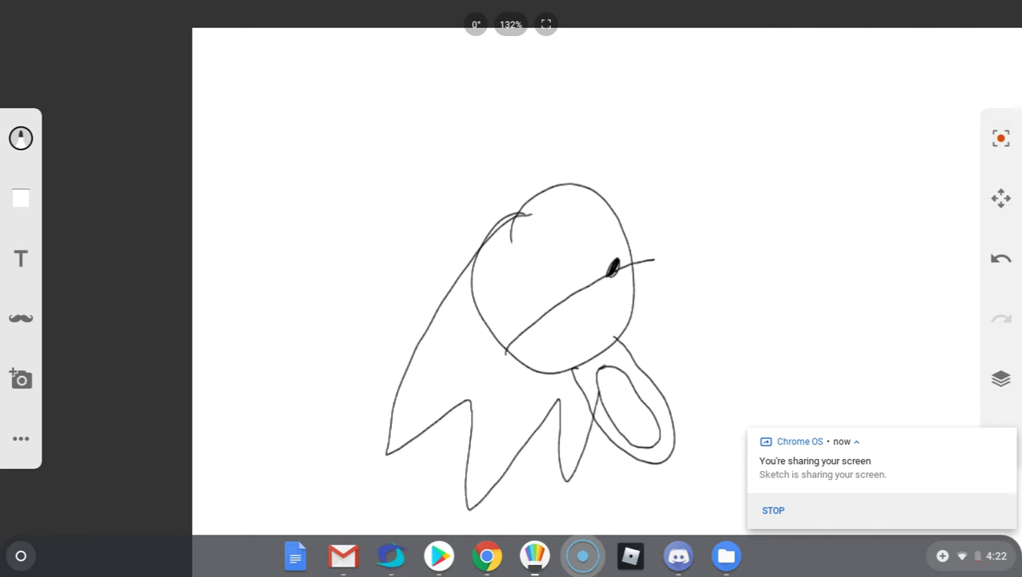
- Draw a wavy brow line across the upper head with a short vertical crease rising from its central dip
scroll(528, 296, "up", 5)
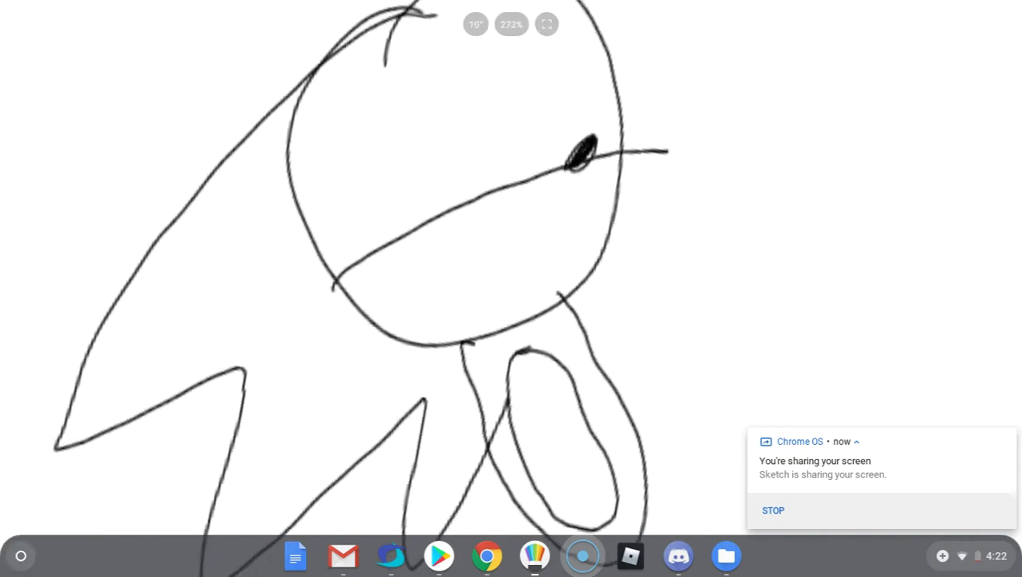
scroll(513, 321, "down", 2)
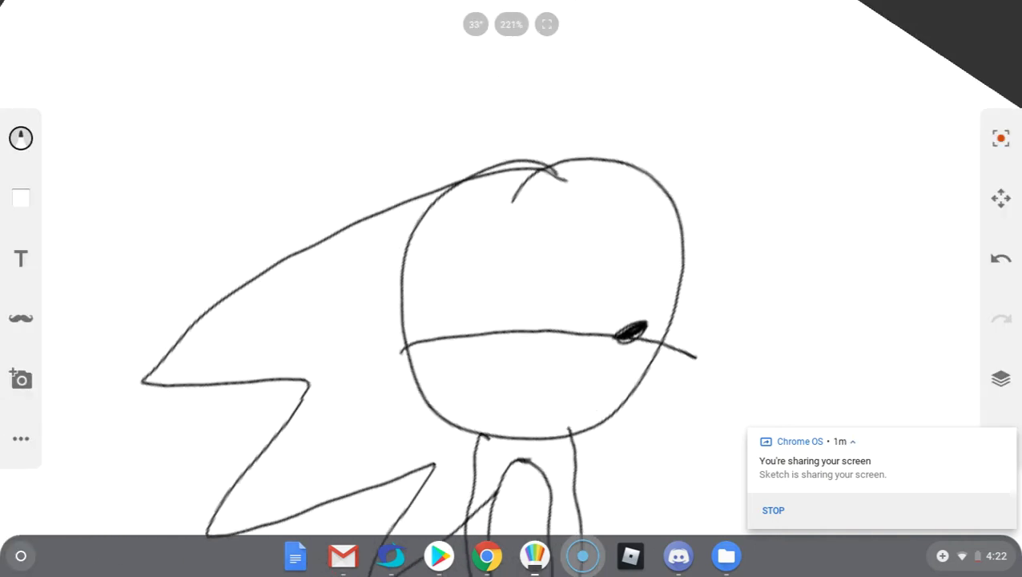
mouse_move(404, 254)
left_mouse_down()
mouse_move(550, 269)
mouse_move(637, 201)
mouse_move(712, 197)
left_mouse_up()
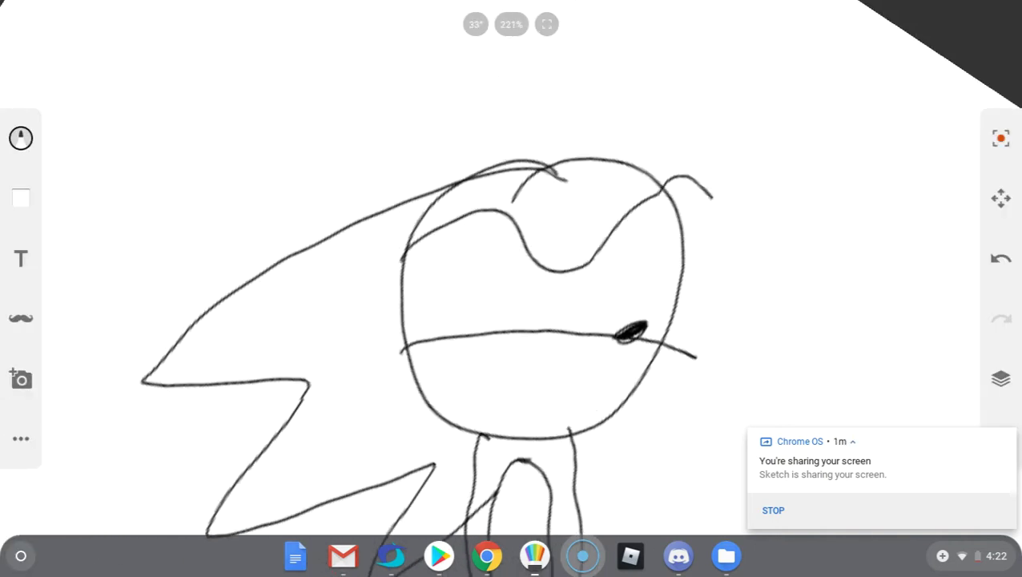
left_click_drag(569, 239, 570, 272)
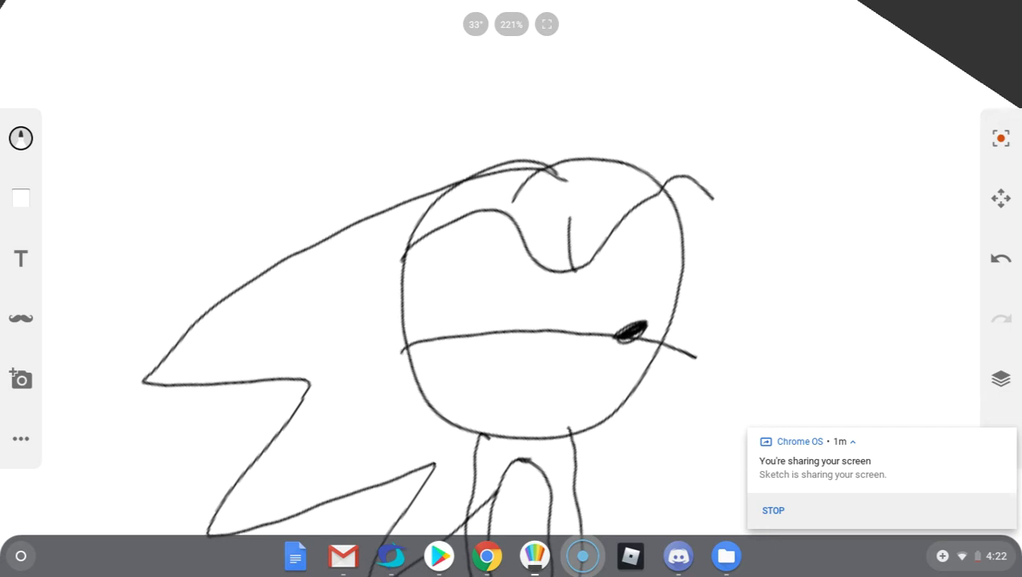
- Draw a thick U-shaped smile as a closed outline below the muzzle line
scroll(513, 321, "up", 5)
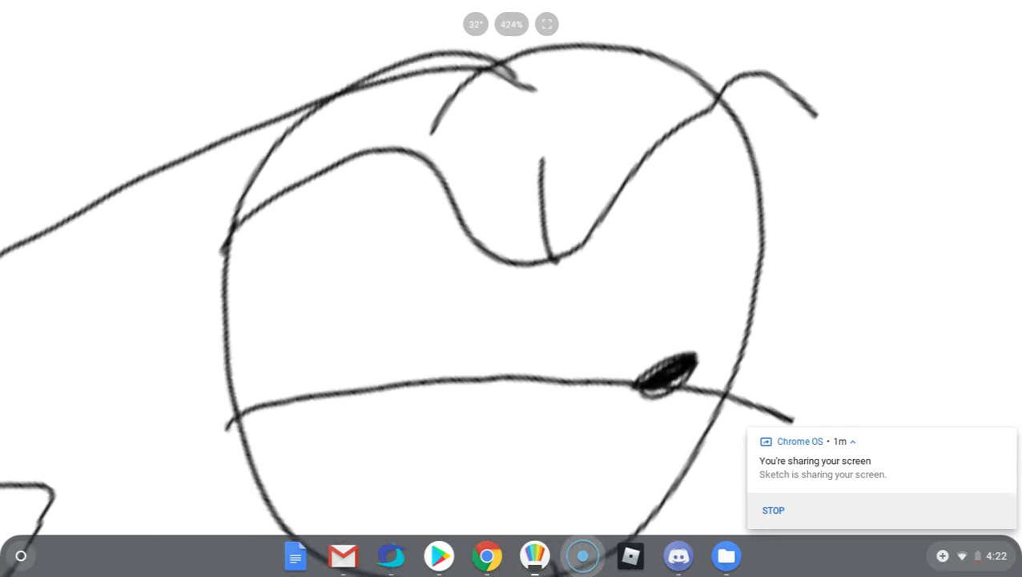
scroll(513, 289, "up", 4)
scroll(513, 288, "down", 1)
mouse_move(372, 233)
left_mouse_down()
mouse_move(374, 277)
mouse_move(519, 370)
mouse_move(591, 252)
mouse_move(593, 200)
mouse_move(546, 226)
mouse_move(523, 290)
mouse_move(452, 294)
mouse_move(425, 222)
mouse_move(402, 208)
mouse_move(370, 240)
left_mouse_up()
scroll(511, 288, "down", 5)
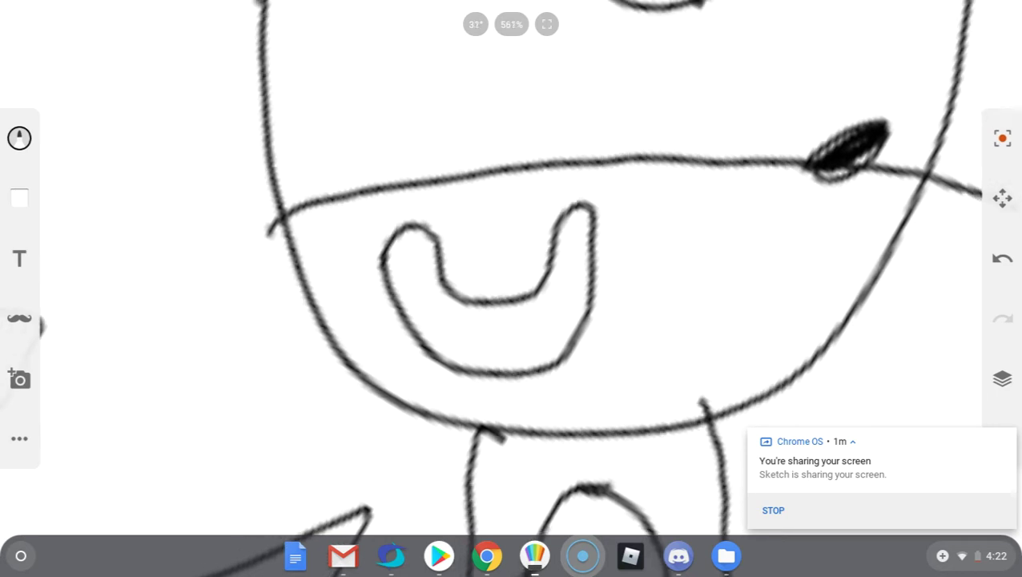
- Draw three jagged spikes on the upper side of the head opposite the long quills, and mark two small eye dots above the muzzle line
scroll(511, 289, "down", 2)
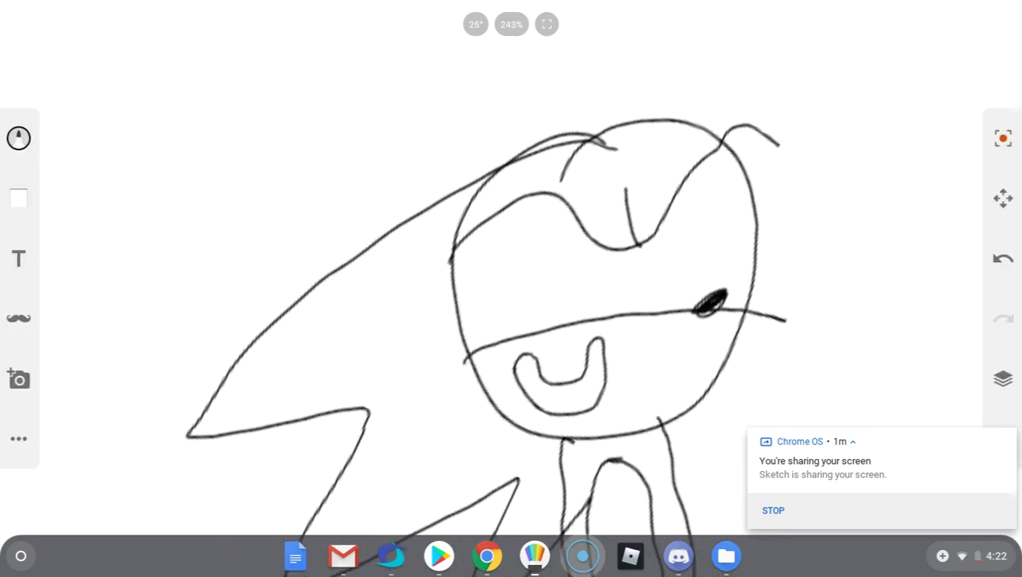
scroll(511, 288, "up", 3)
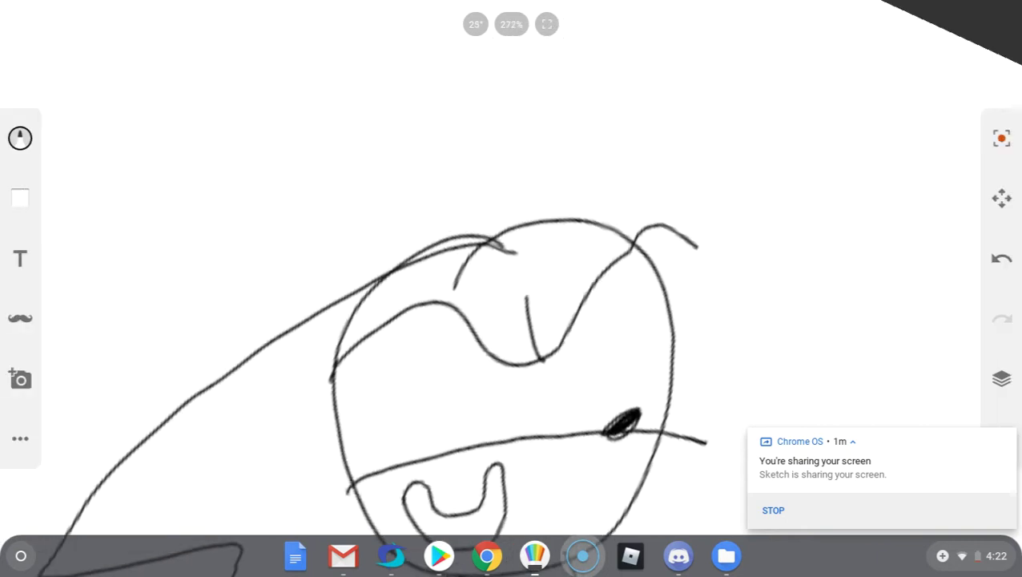
mouse_move(535, 224)
left_mouse_down()
mouse_move(717, 138)
mouse_move(821, 104)
mouse_move(710, 188)
mouse_move(807, 211)
mouse_move(694, 261)
mouse_move(747, 296)
mouse_move(673, 304)
left_mouse_up()
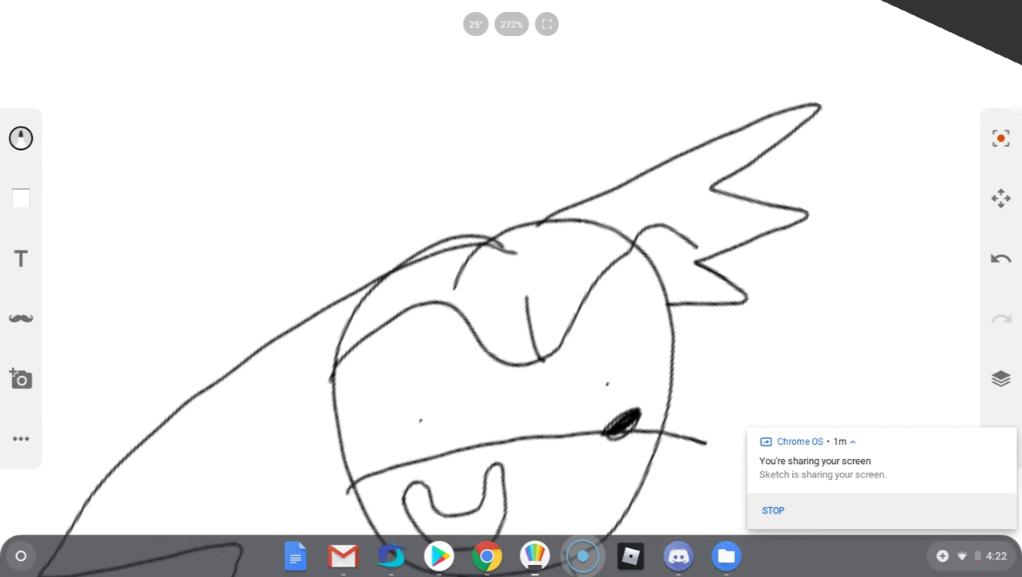
- Draw a bent arm on the quill side of the body, with filled black bands at the shoulder and elbow
scroll(513, 288, "down", 5)
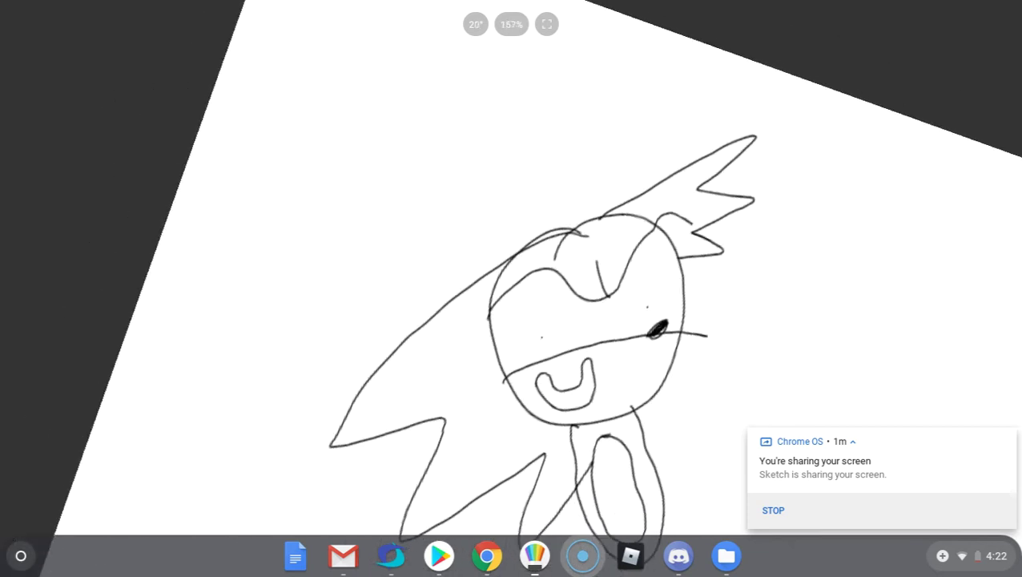
scroll(513, 288, "down", 1)
scroll(512, 289, "up", 8)
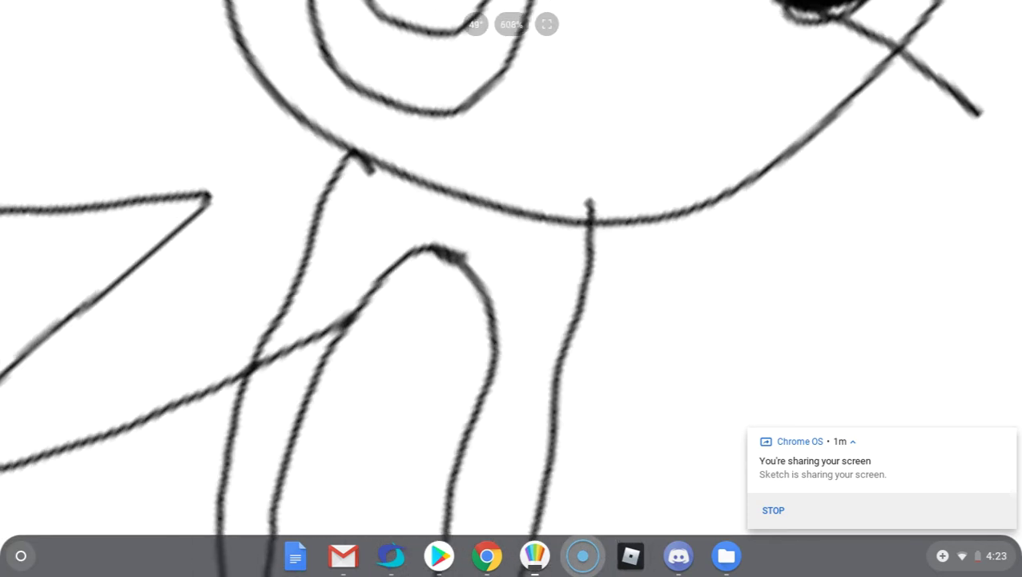
scroll(513, 320, "down", 4)
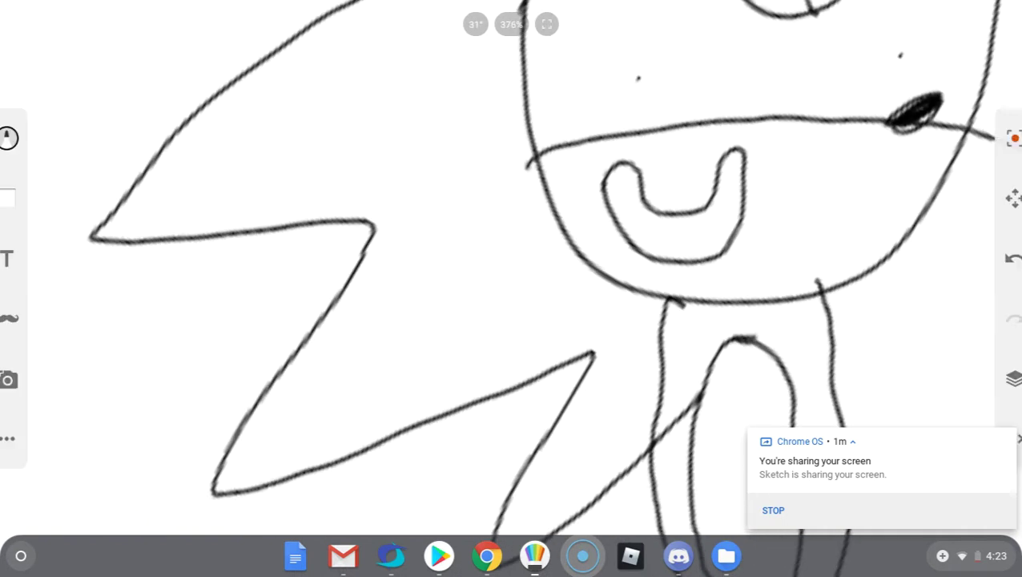
mouse_move(660, 307)
left_mouse_down()
mouse_move(654, 352)
mouse_move(657, 325)
mouse_move(475, 461)
mouse_move(460, 519)
mouse_move(514, 519)
mouse_move(510, 464)
mouse_move(670, 348)
left_mouse_up()
mouse_move(547, 383)
left_mouse_down()
mouse_move(565, 418)
mouse_move(553, 401)
left_mouse_up()
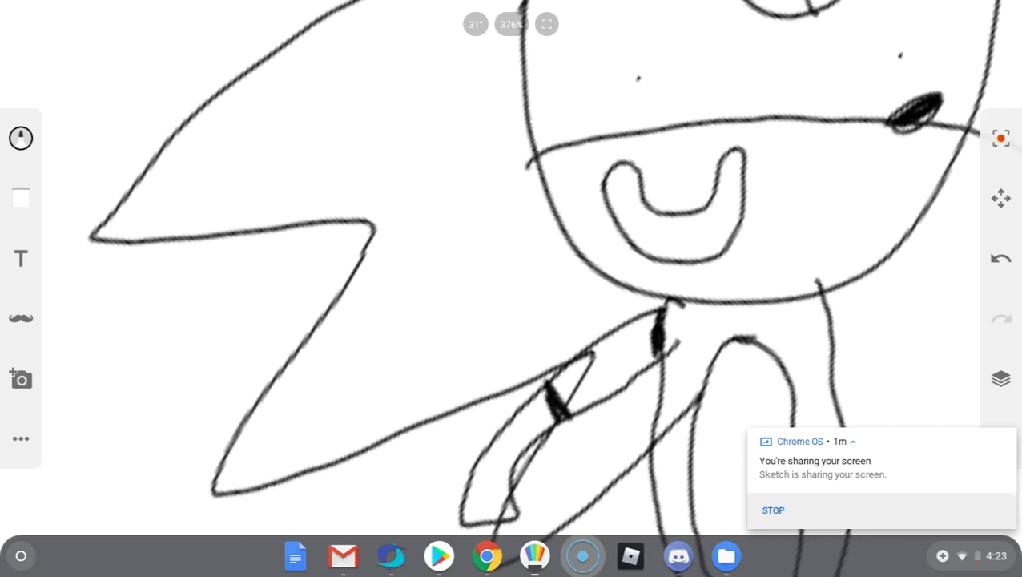
- Erase the quill line segments inside the upper arm and at the end of the forearm with the Eraser at 6 px
left_click(21, 138)
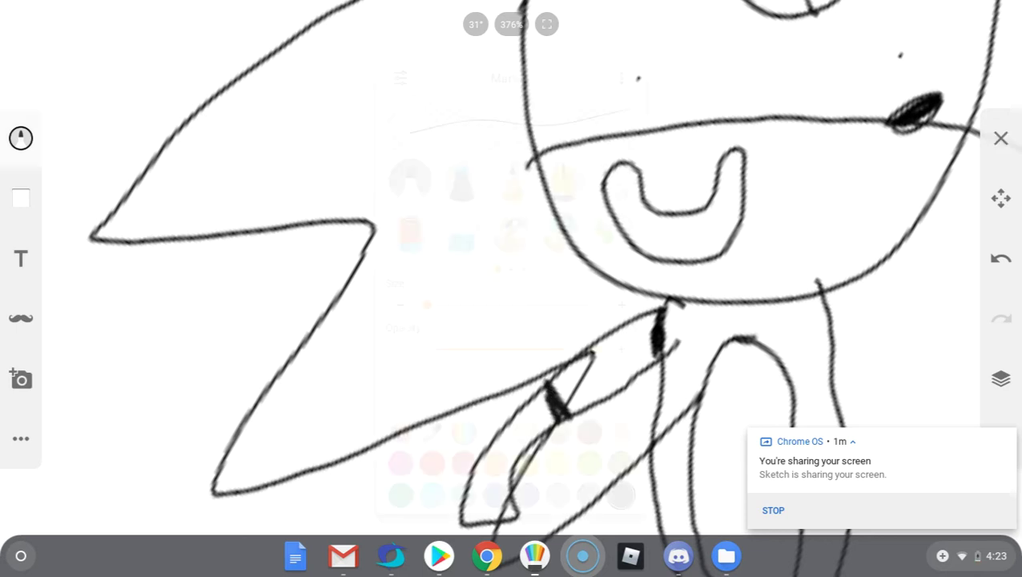
left_click(410, 230)
left_click_drag(509, 304, 433, 304)
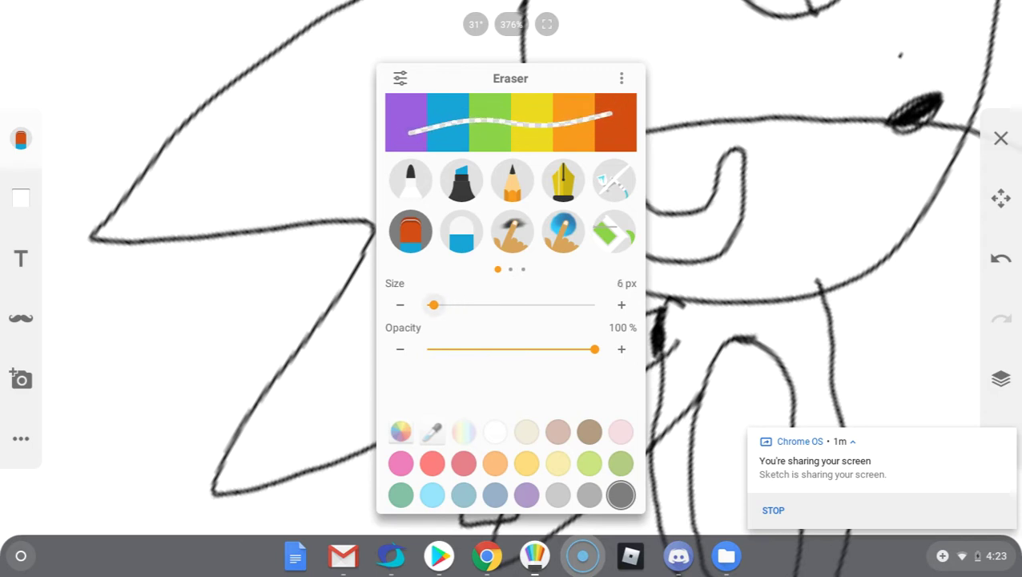
left_click(304, 321)
scroll(602, 404, "up", 10)
mouse_move(608, 258)
left_mouse_down()
mouse_move(577, 290)
mouse_move(598, 296)
mouse_move(533, 369)
mouse_move(520, 358)
mouse_move(546, 359)
mouse_move(616, 269)
left_mouse_up()
scroll(665, 361, "down", 1)
scroll(649, 241, "down", 5)
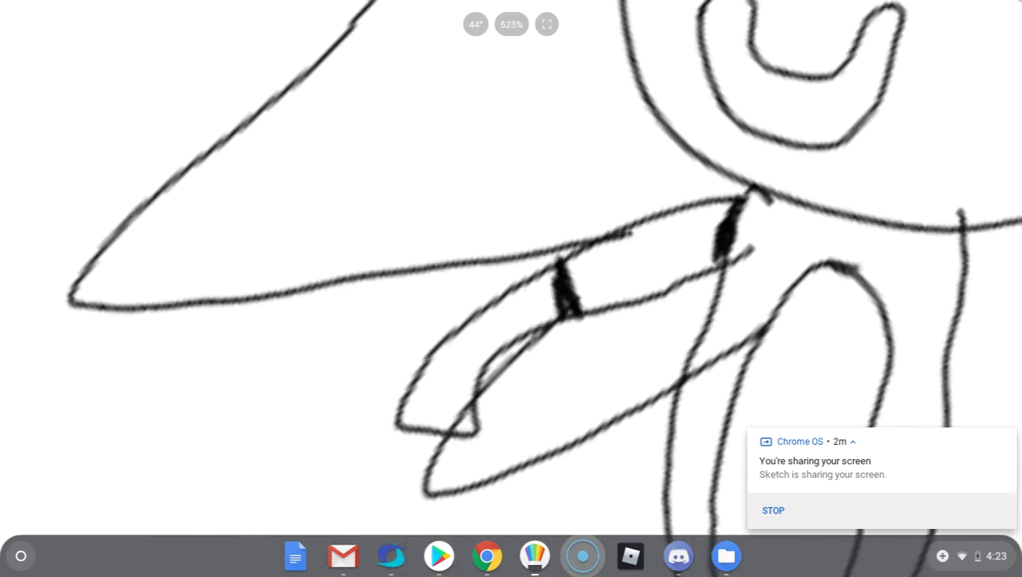
scroll(513, 321, "up", 8)
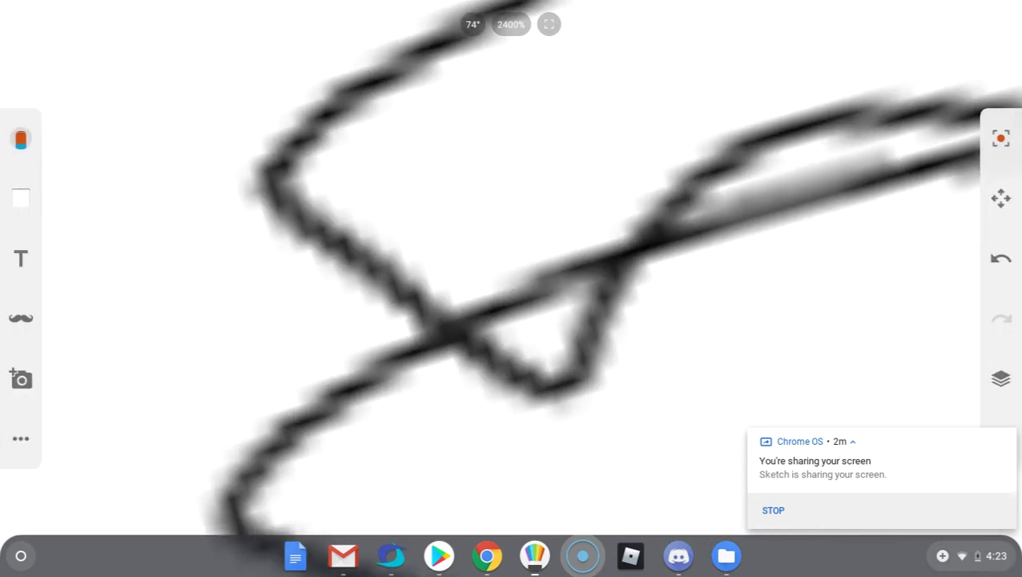
mouse_move(511, 235)
left_mouse_down()
mouse_move(518, 296)
mouse_move(527, 296)
left_mouse_up()
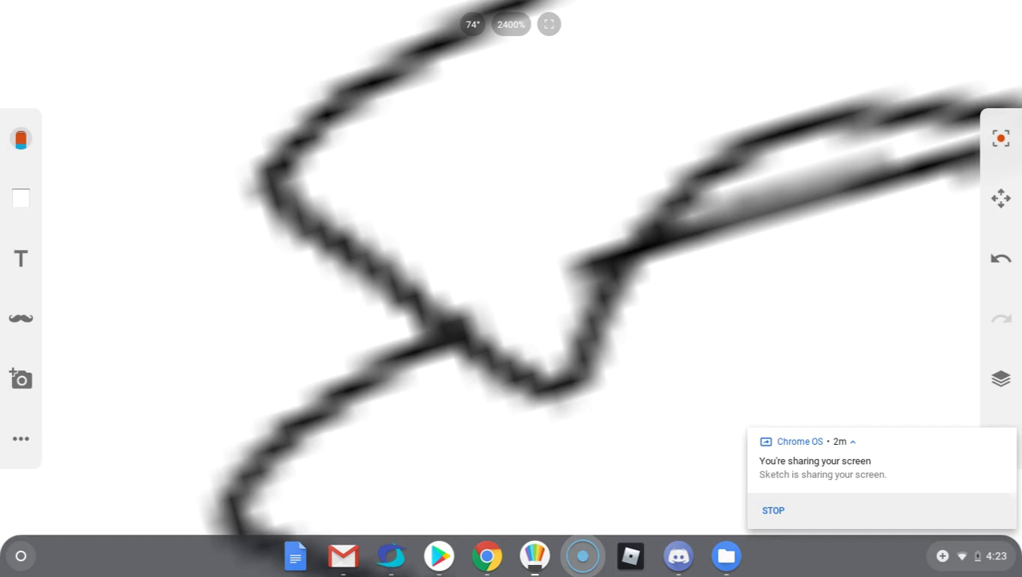
- Draw a rounded hand at the end of the forearm with the Marker at 1 px
scroll(511, 272, "down", 10)
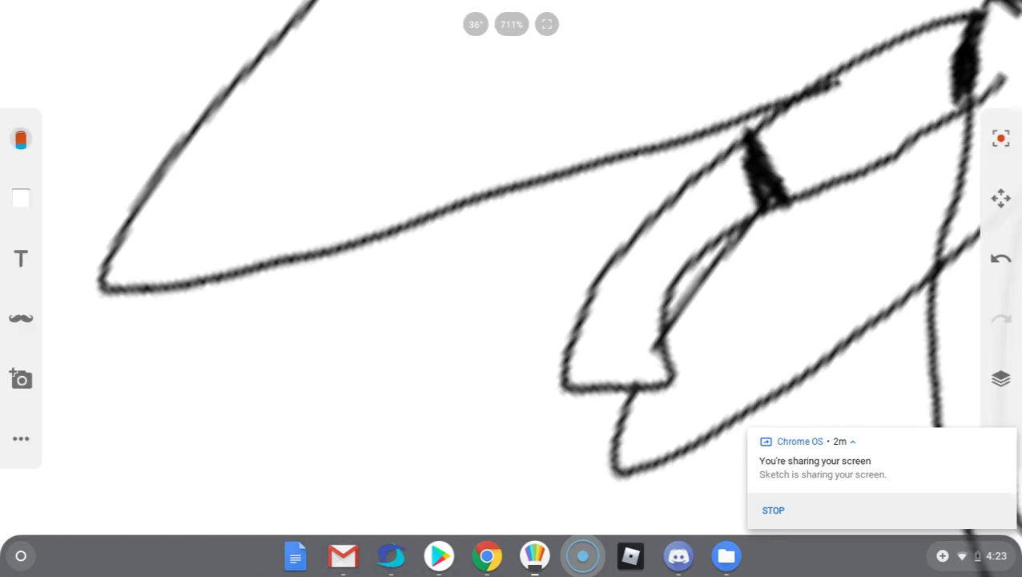
left_click(21, 140)
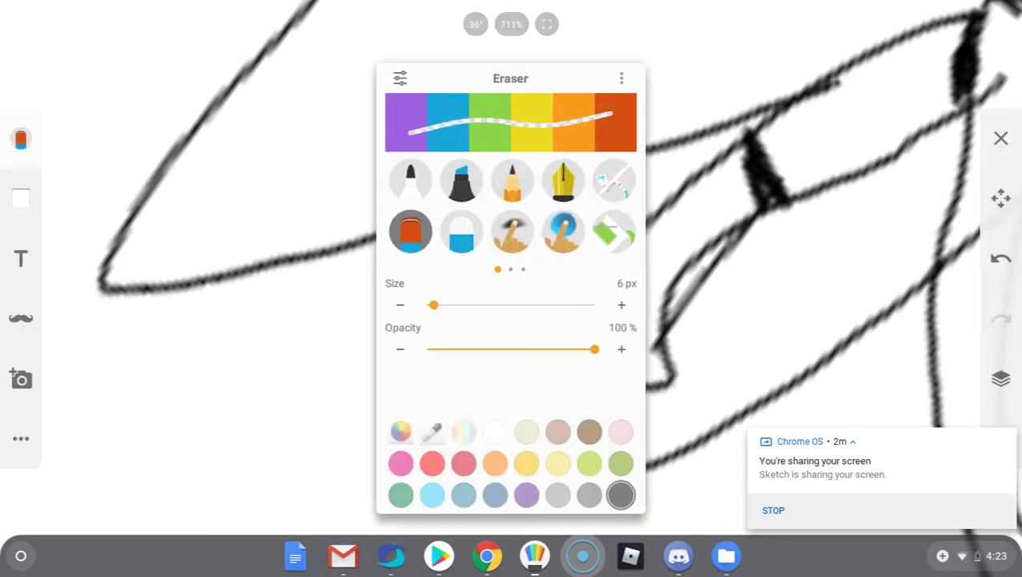
left_click(410, 181)
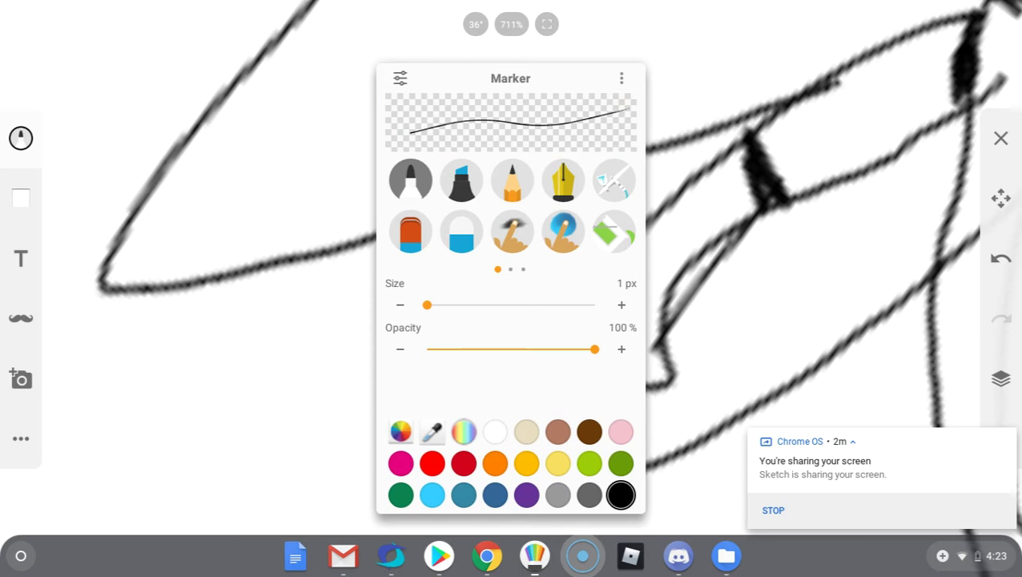
left_click(20, 139)
mouse_move(566, 383)
left_mouse_down()
mouse_move(571, 452)
mouse_move(588, 486)
mouse_move(616, 498)
mouse_move(638, 488)
mouse_move(657, 369)
left_mouse_up()
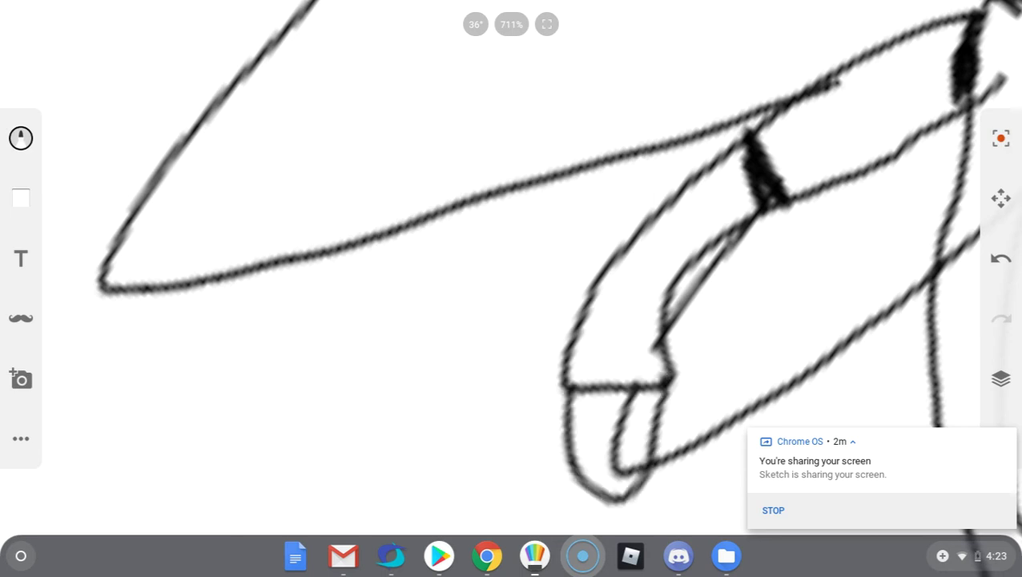
- Erase the quill tip lines inside the hand with the Eraser
left_click(21, 138)
left_click(410, 231)
left_click(1001, 139)
mouse_move(629, 405)
left_mouse_down()
mouse_move(616, 428)
mouse_move(623, 458)
mouse_move(629, 424)
left_mouse_up()
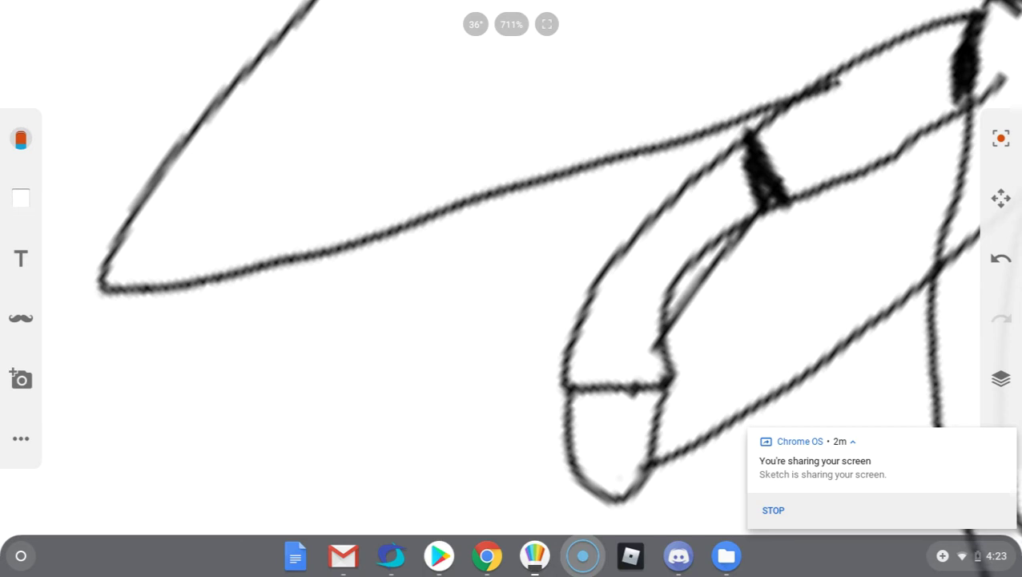
- Draw the other arm reaching outward from the body with the Marker, ending in a narrow rounded hand divided off at the wrist
scroll(512, 288, "down", 5)
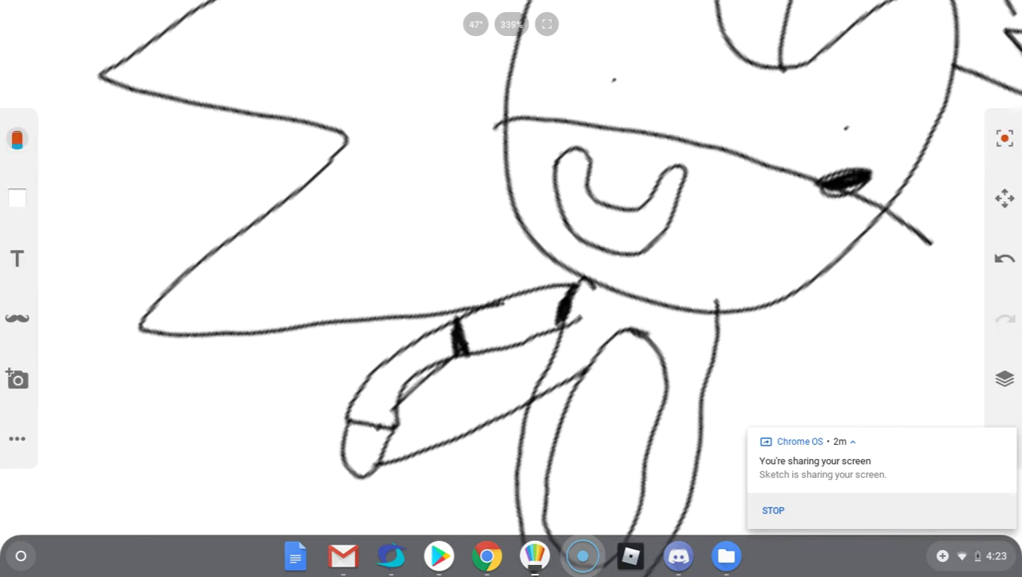
left_click(20, 139)
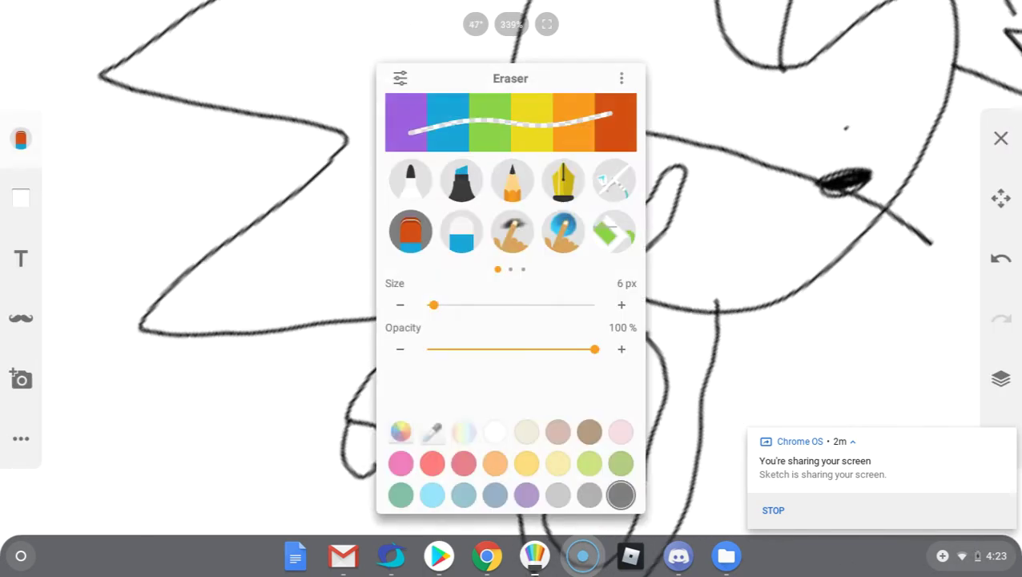
left_click(410, 180)
left_click(21, 138)
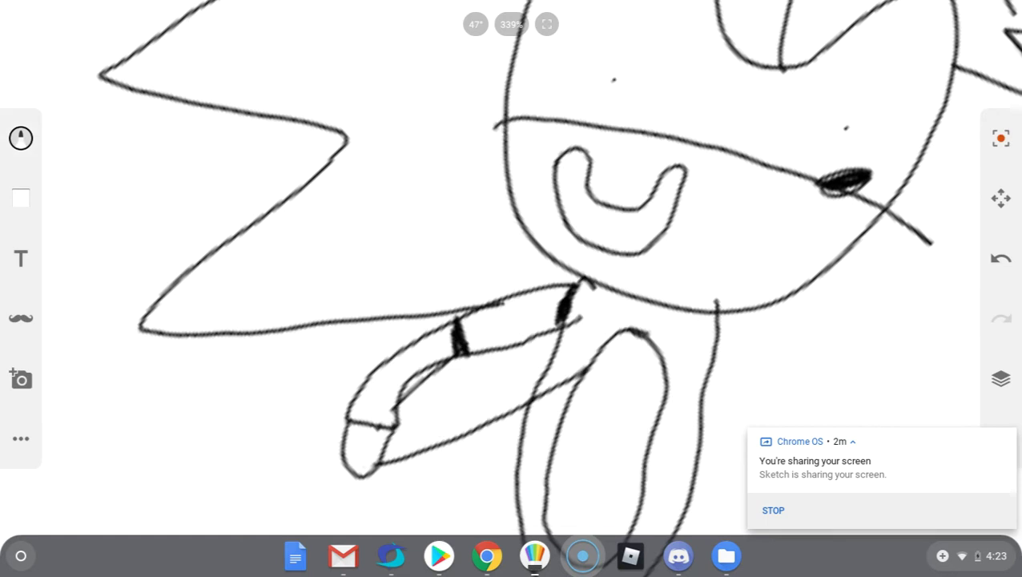
scroll(513, 288, "up", 5)
scroll(513, 288, "down", 5)
scroll(512, 288, "down", 2)
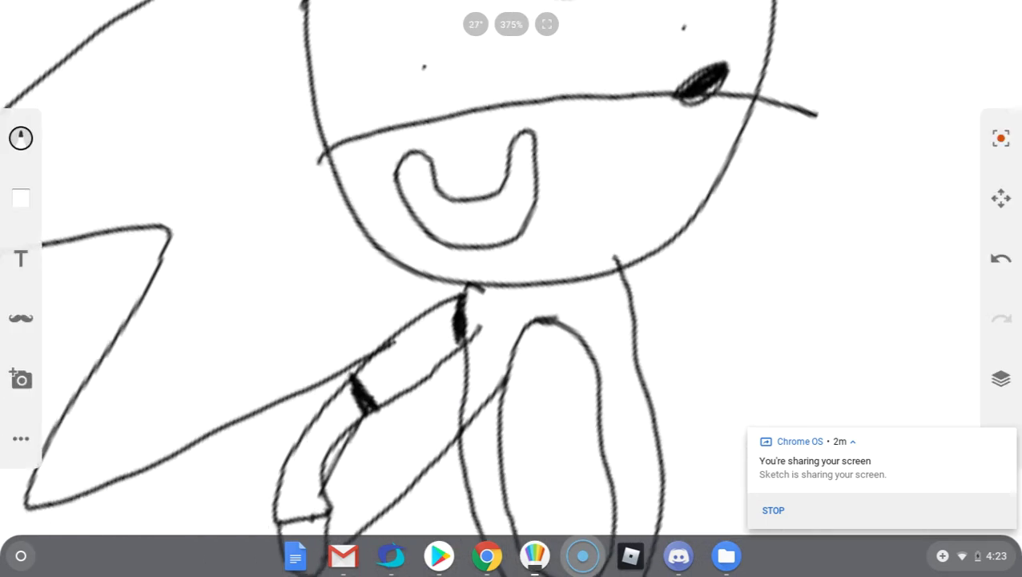
left_click_drag(622, 309, 862, 311)
mouse_move(629, 349)
left_mouse_down()
mouse_move(819, 327)
mouse_move(840, 276)
left_mouse_up()
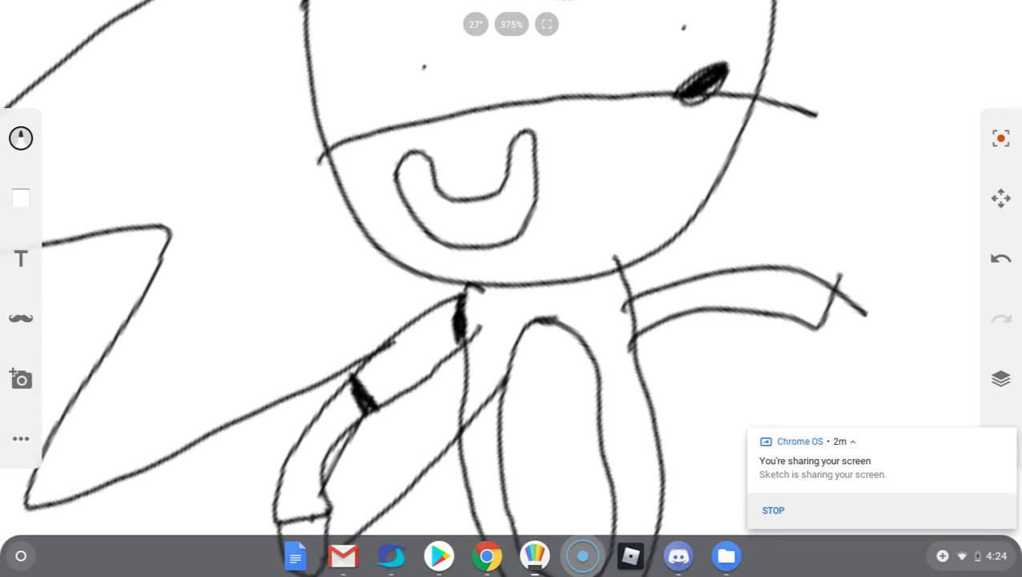
mouse_move(813, 325)
left_mouse_down()
mouse_move(890, 330)
mouse_move(897, 311)
mouse_move(827, 278)
left_mouse_up()
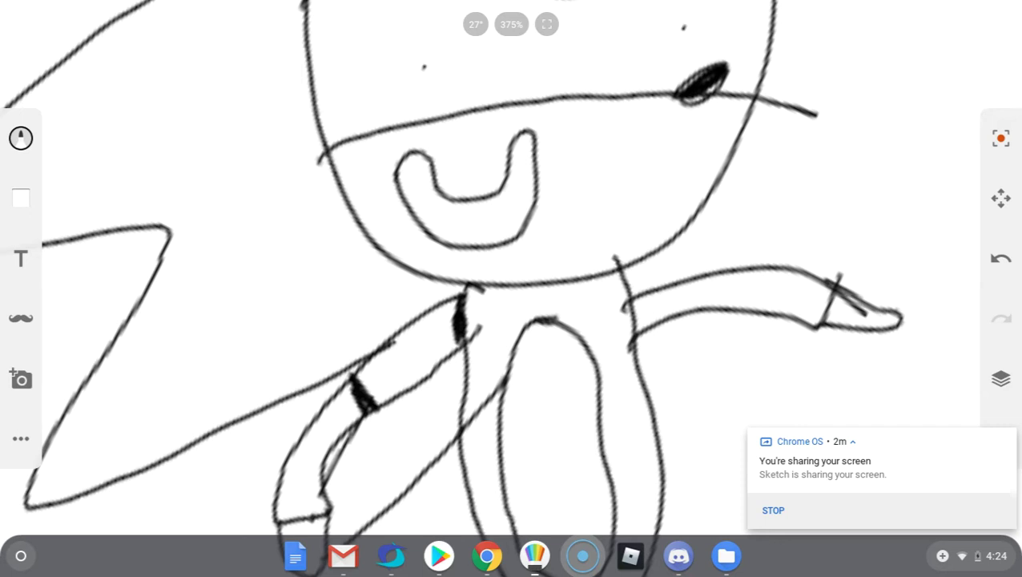
- Add filled black bands across the shoulder and the middle of the outstretched arm
mouse_move(633, 297)
left_mouse_down()
mouse_move(635, 330)
mouse_move(638, 303)
left_mouse_up()
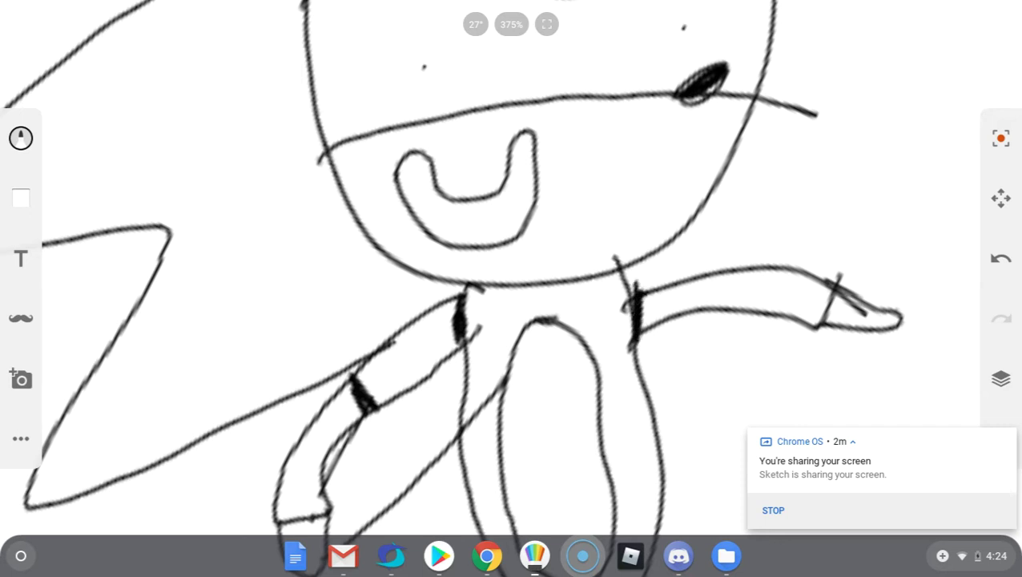
mouse_move(715, 271)
left_mouse_down()
mouse_move(713, 325)
mouse_move(731, 251)
mouse_move(727, 325)
mouse_move(718, 263)
mouse_move(723, 309)
left_mouse_up()
scroll(657, 400, "down", 5)
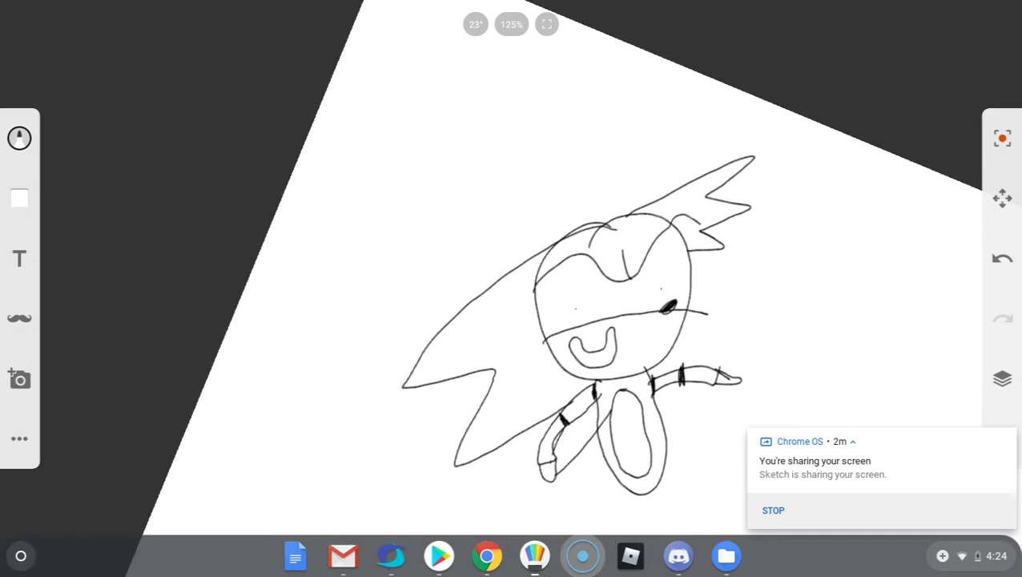
- Draw a pointed ear with a smaller inner ear outline on top of the head, on the large quill side
scroll(513, 289, "up", 6)
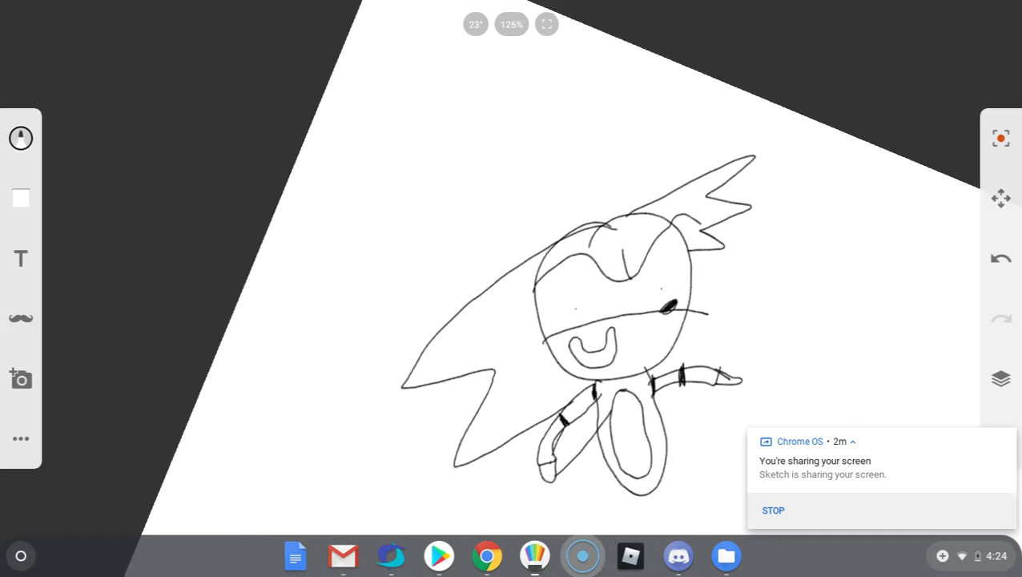
mouse_move(475, 170)
left_mouse_down()
mouse_move(615, 32)
mouse_move(637, 152)
left_mouse_up()
mouse_move(535, 152)
left_mouse_down()
mouse_move(550, 133)
mouse_move(614, 130)
left_mouse_up()
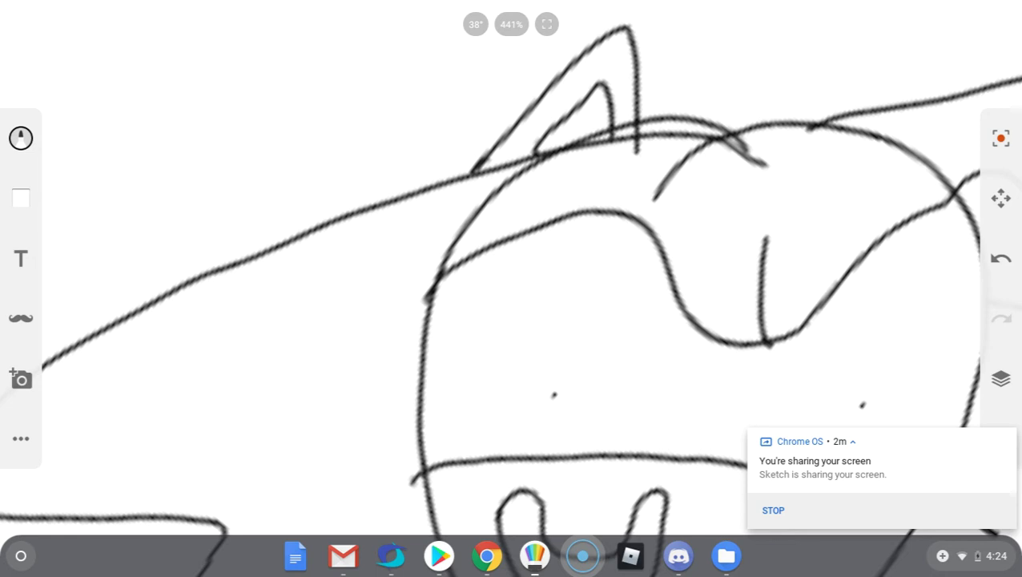
- Draw two roughly parallel lines for a leg slanting outward from the lower end of the body, undoing the stray extra stroke
scroll(513, 288, "down", 6)
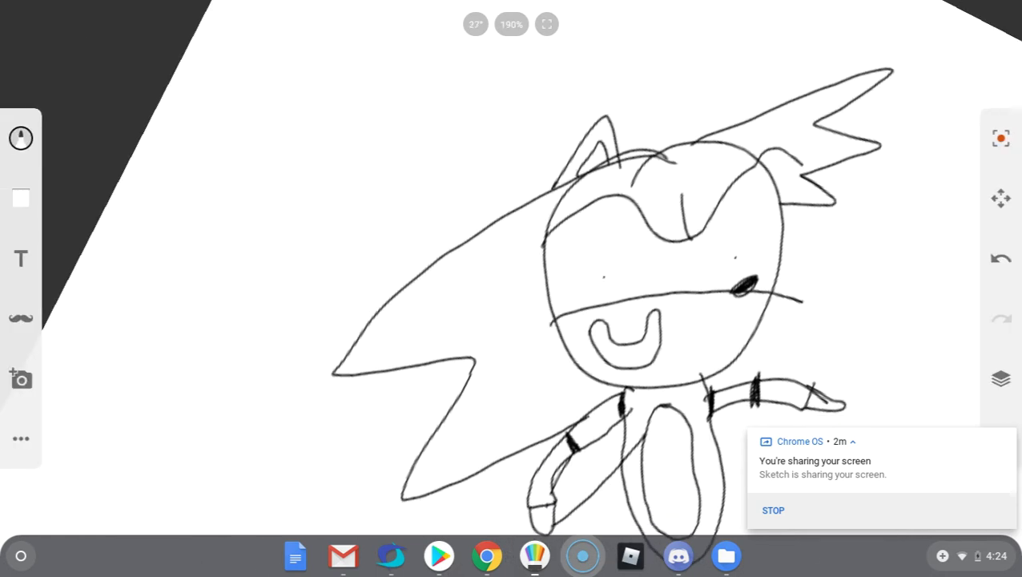
scroll(513, 288, "down", 3)
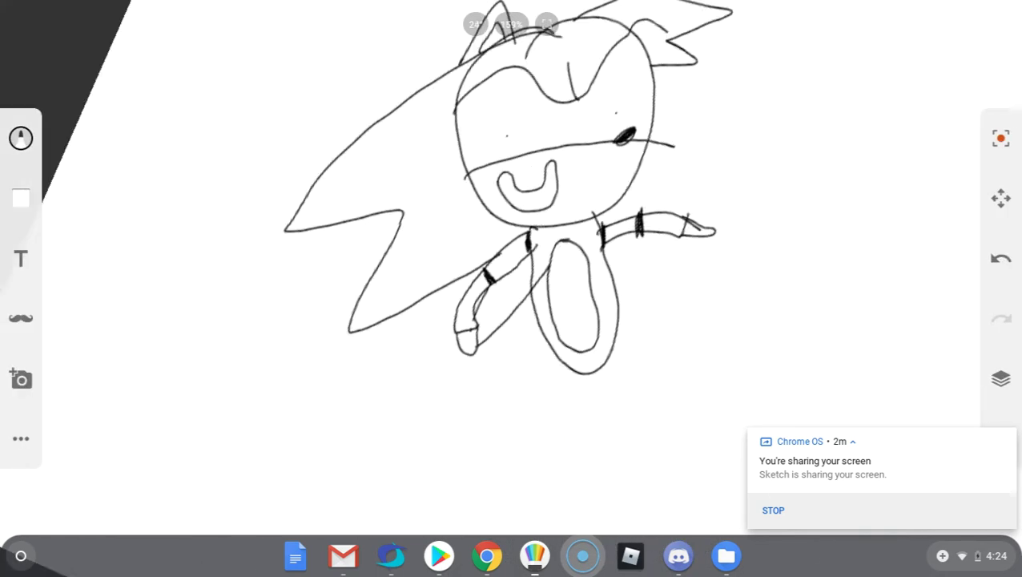
scroll(513, 288, "down", 1)
left_click_drag(573, 289, 628, 394)
left_click_drag(591, 278, 653, 406)
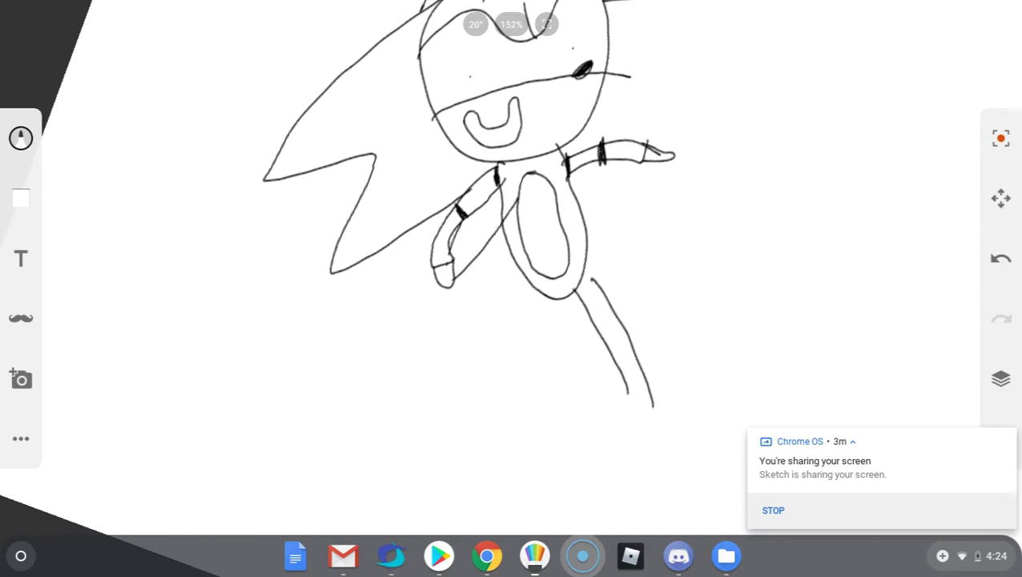
left_click_drag(582, 253, 606, 298)
key("ctrl+z")
- Join the slanted leg's outer line to the body and draw a long rounded shoe with a crosswise strap at its end
scroll(615, 300, "up", 10)
left_click_drag(591, 228, 566, 119)
scroll(511, 288, "down", 8)
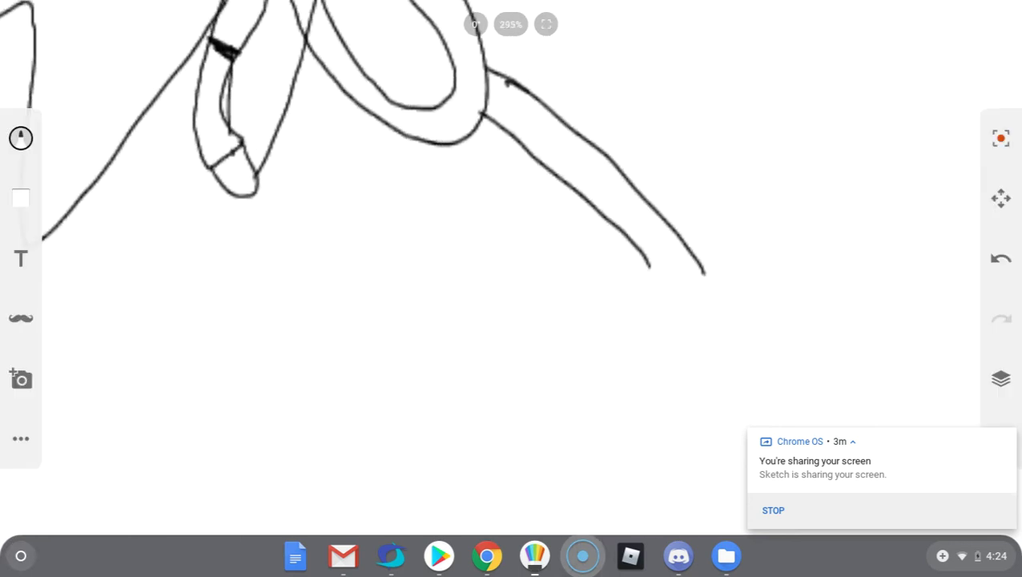
mouse_move(643, 260)
left_mouse_down()
mouse_move(826, 126)
mouse_move(854, 157)
mouse_move(687, 282)
mouse_move(653, 285)
mouse_move(629, 244)
left_mouse_up()
left_click_drag(724, 196, 759, 242)
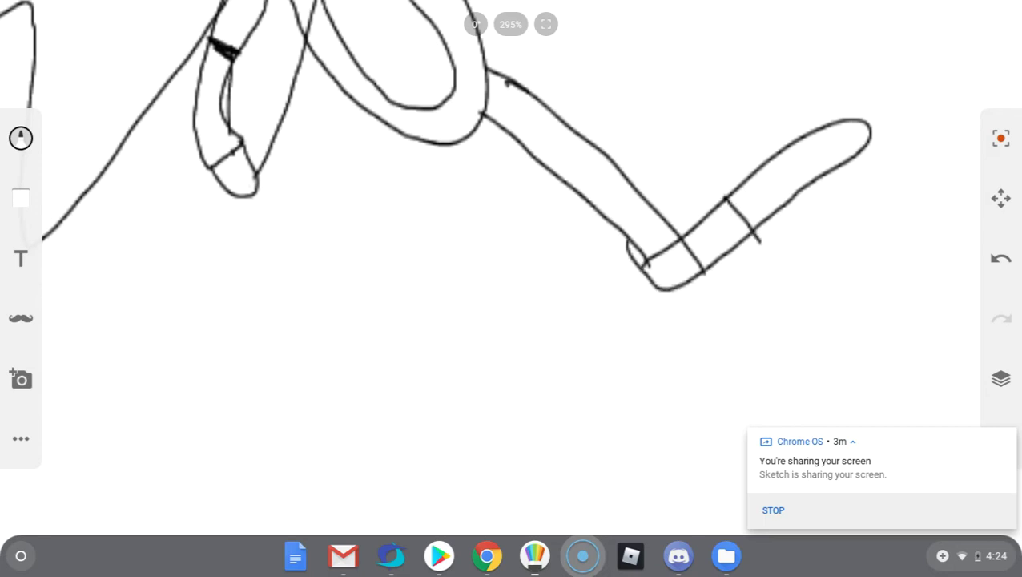
- Draw the second leg below the body with a large oval shoe crossed by two strap lines
left_click_drag(452, 144, 436, 382)
mouse_move(476, 143)
left_mouse_down()
mouse_move(529, 324)
mouse_move(519, 382)
mouse_move(428, 362)
left_mouse_up()
left_click_drag(466, 121, 487, 163)
mouse_move(411, 360)
left_mouse_down()
mouse_move(612, 413)
mouse_move(473, 457)
mouse_move(386, 392)
mouse_move(417, 359)
mouse_move(466, 362)
mouse_move(458, 455)
left_mouse_up()
left_click_drag(510, 383, 503, 487)
left_click_drag(512, 373, 508, 401)
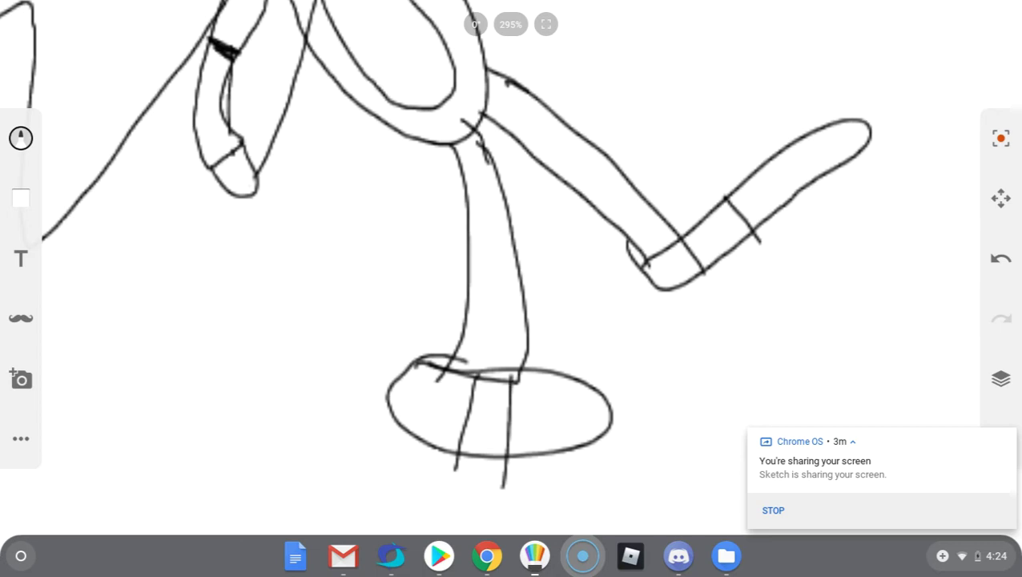
- Fill the eye area of the face and the mouth with black using the Fill tool
scroll(511, 288, "down", 5)
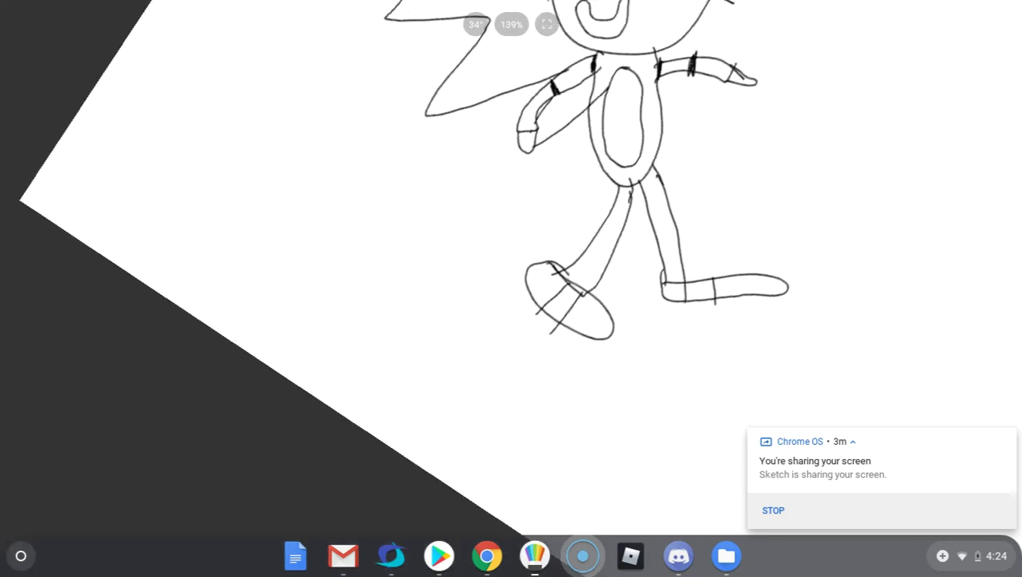
scroll(561, 201, "up", 5)
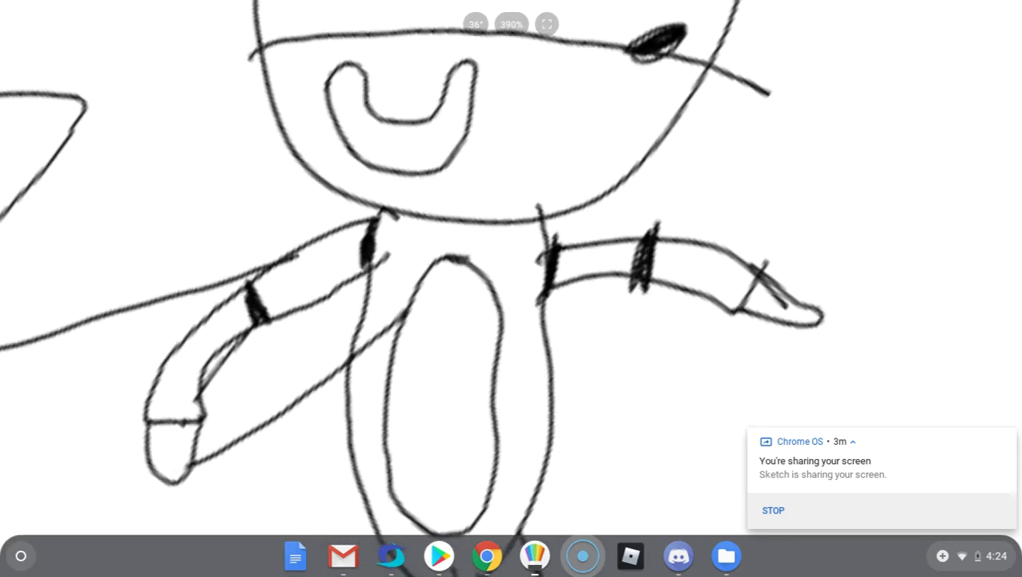
left_click(21, 137)
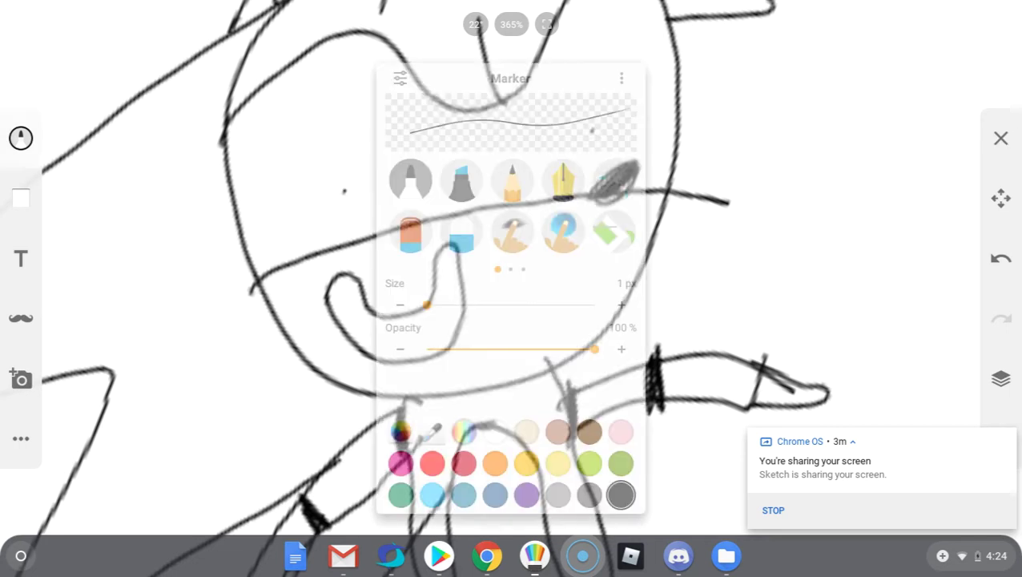
left_click(615, 231)
left_click(320, 152)
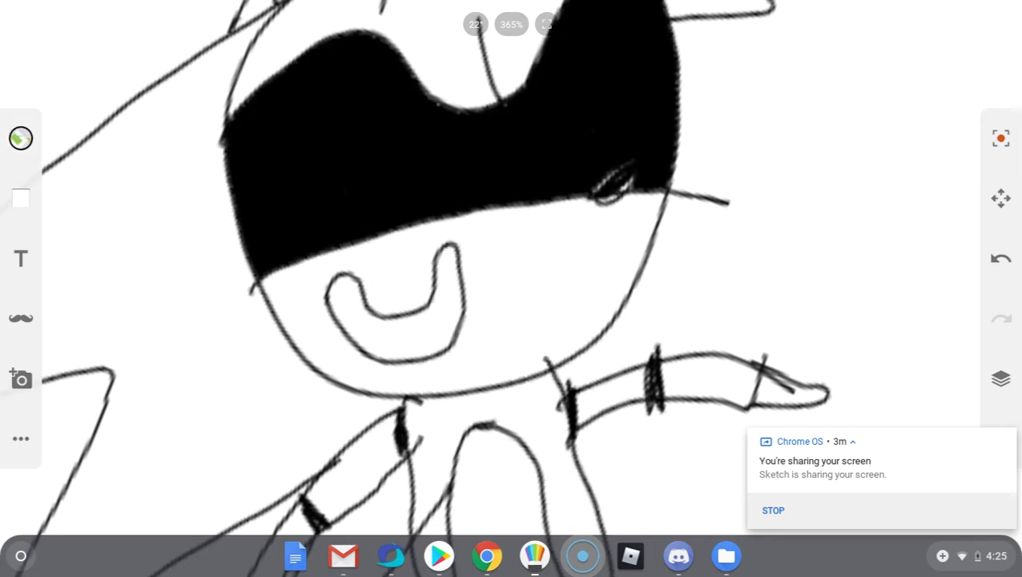
left_click(392, 338)
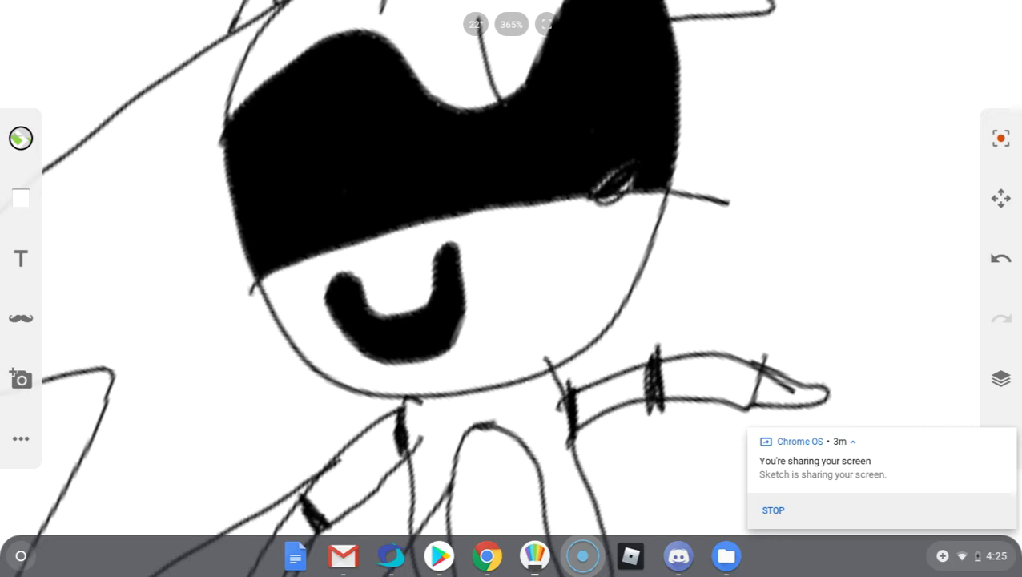
- Fill the large quills, the quill section behind the arm and the body around the belly with light blue
scroll(561, 297, "down", 5)
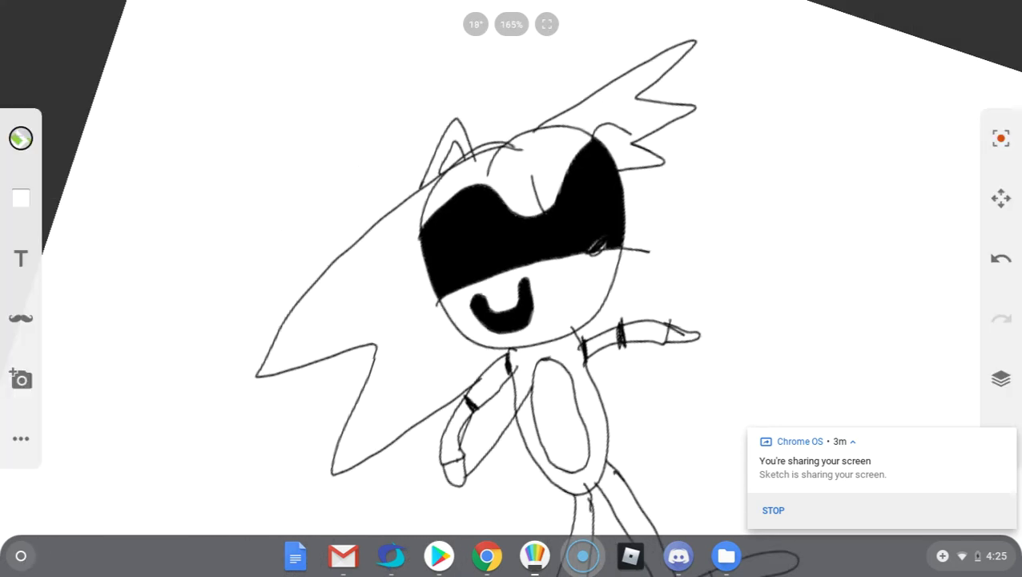
left_click(21, 138)
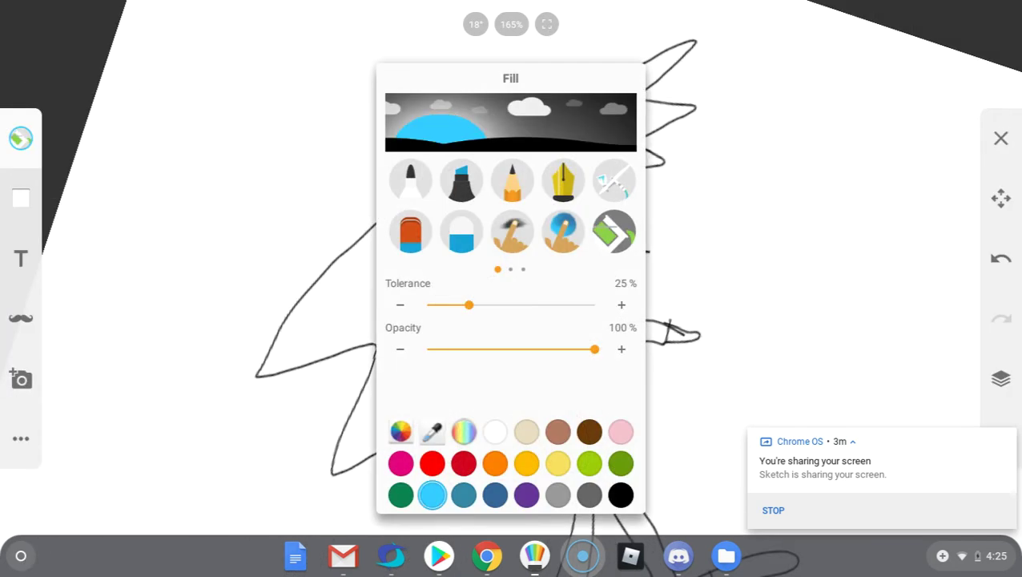
left_click(400, 431)
left_click(400, 424)
left_click(340, 311)
left_click(339, 311)
left_click(490, 422)
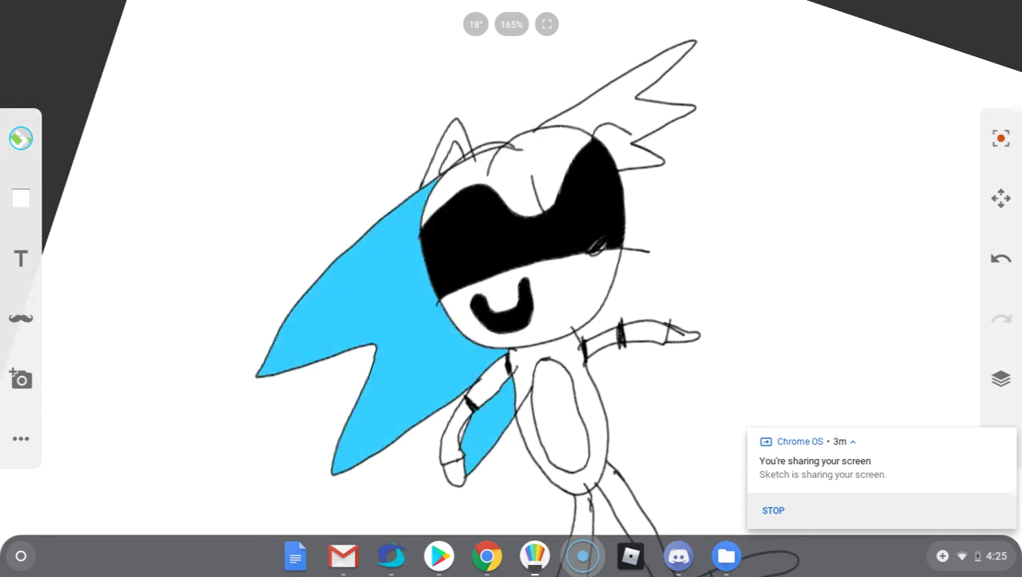
left_click(553, 350)
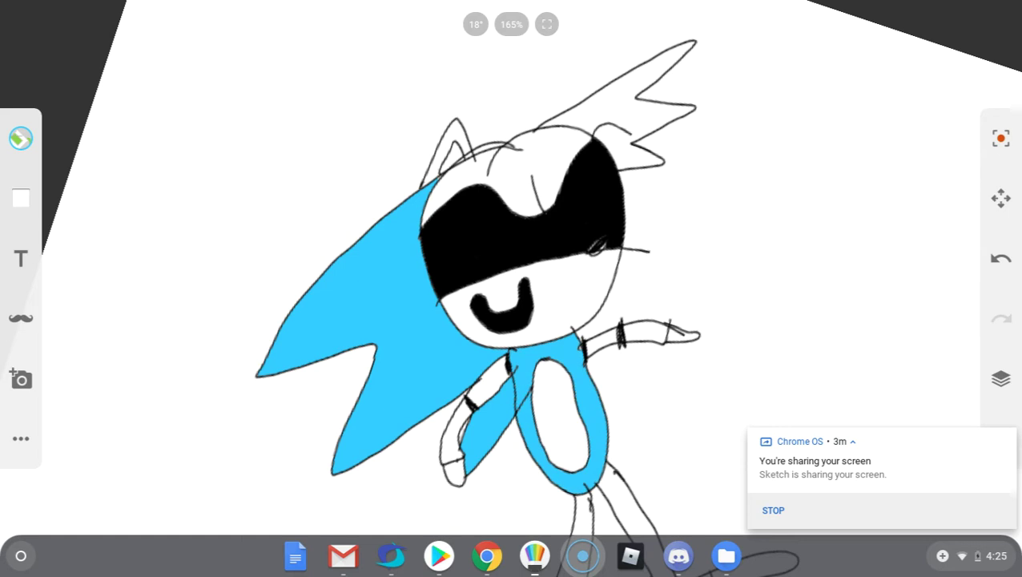
- Fill the smaller quills, the top of the head, the outer ear and both legs with light blue
left_click(611, 111)
left_click(511, 178)
left_click(443, 147)
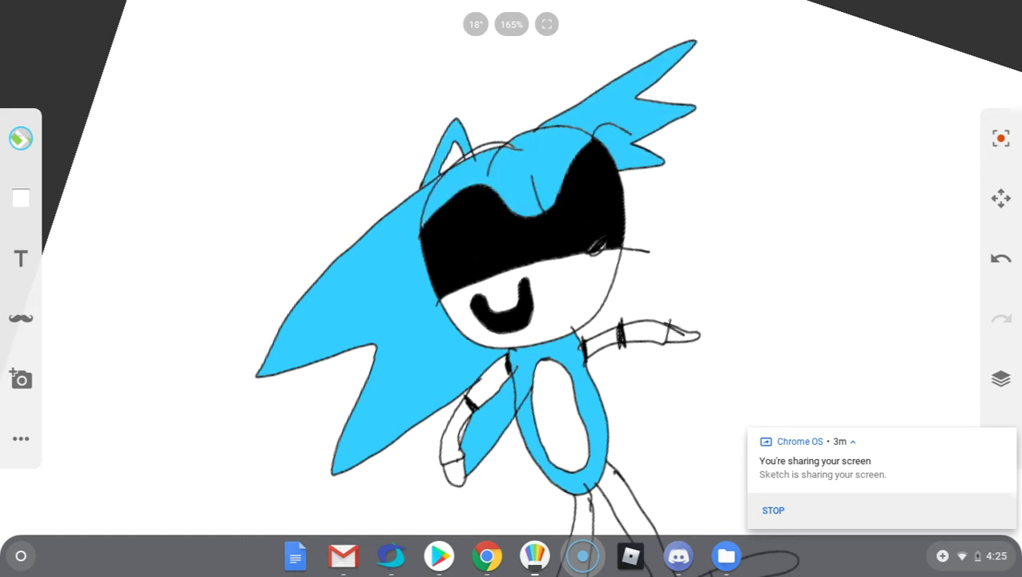
scroll(511, 289, "down", 5)
left_click(572, 326)
left_click(529, 341)
- Fill the toe and heel sections of both shoes with dark brown, leaving the straps white
left_click(21, 138)
left_click(620, 495)
left_click(589, 432)
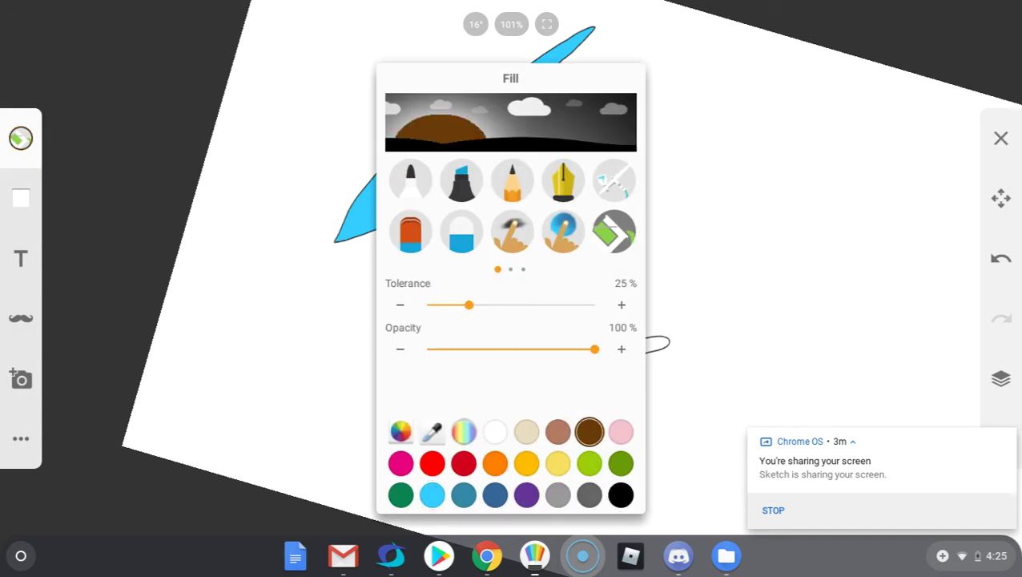
left_click(695, 341)
left_click(644, 348)
left_click(591, 367)
left_click(539, 401)
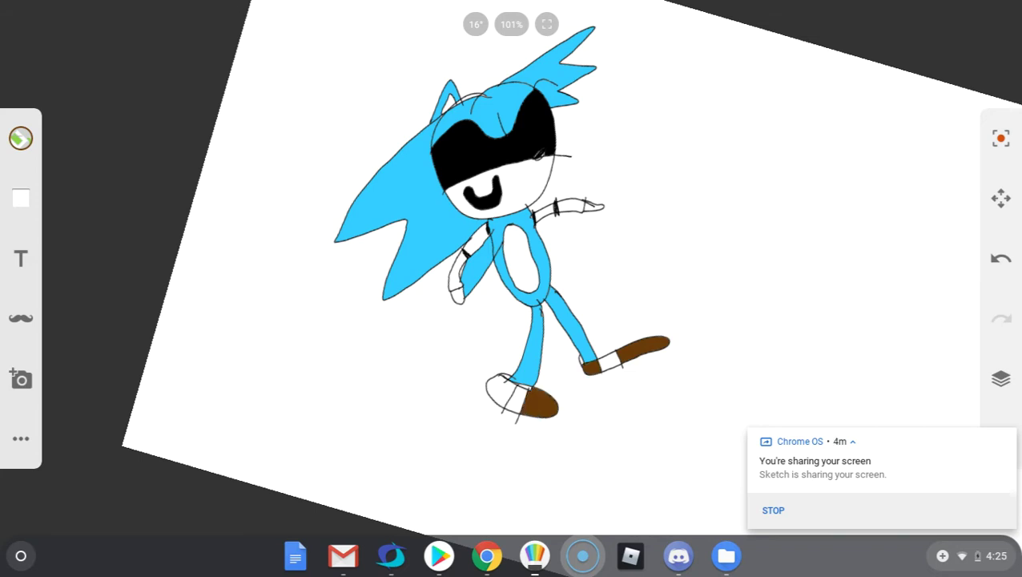
left_click(498, 392)
- Fill the belly and both arm segments of each arm with beige, leaving the hands white
scroll(513, 265, "up", 10)
left_click(21, 138)
left_click(621, 495)
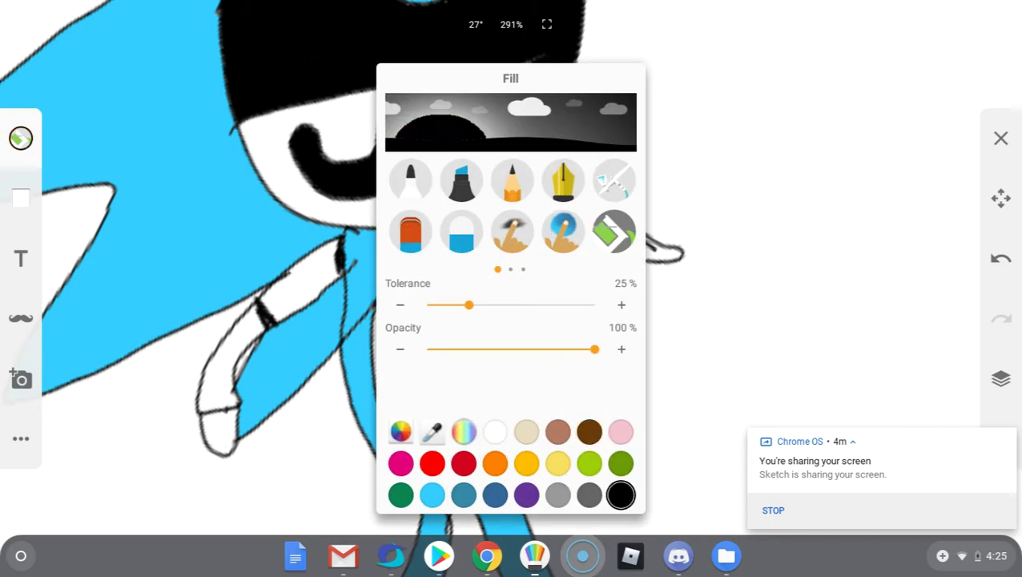
left_click(526, 432)
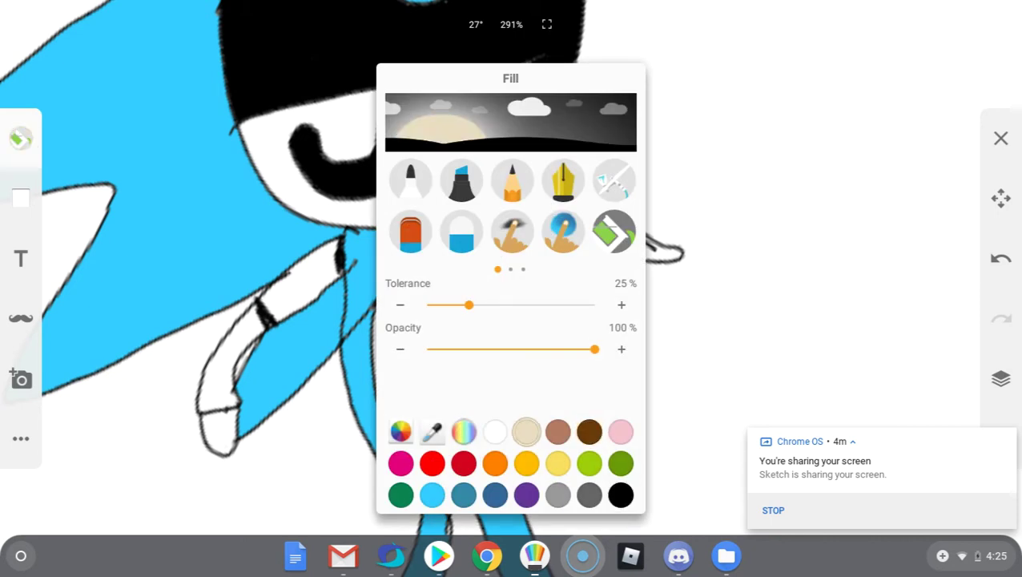
left_click(20, 137)
left_click(417, 356)
left_click(585, 237)
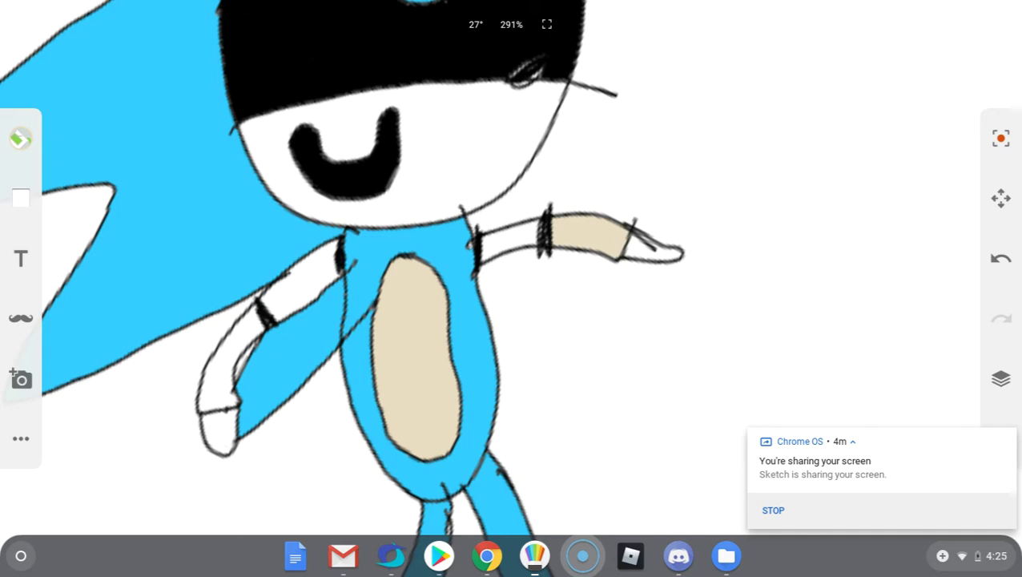
left_click(508, 241)
left_click(305, 279)
left_click(220, 362)
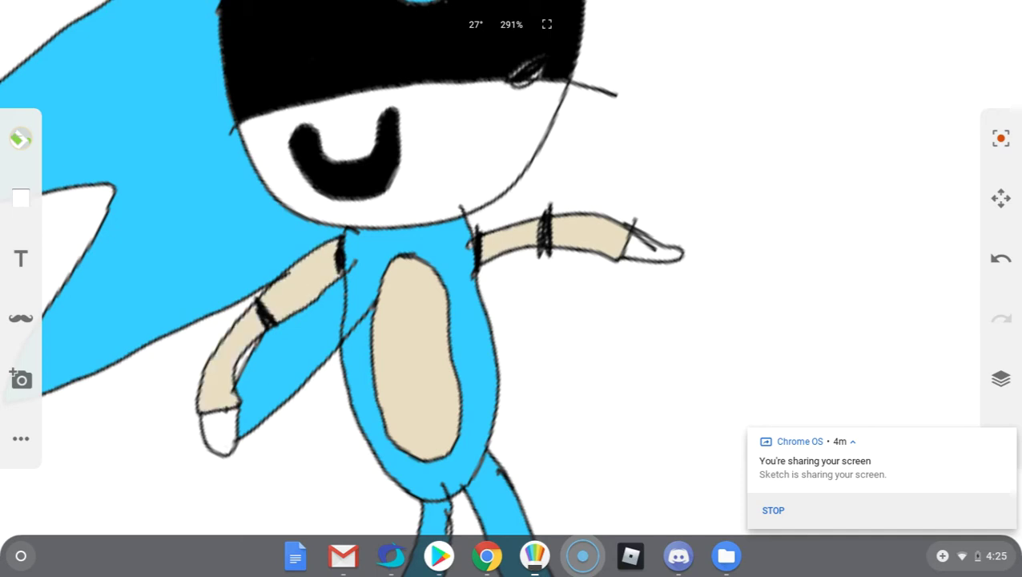
- Fill the lower face around the mouth and the inner ear with beige
scroll(529, 367, "down", 5)
left_click(481, 273)
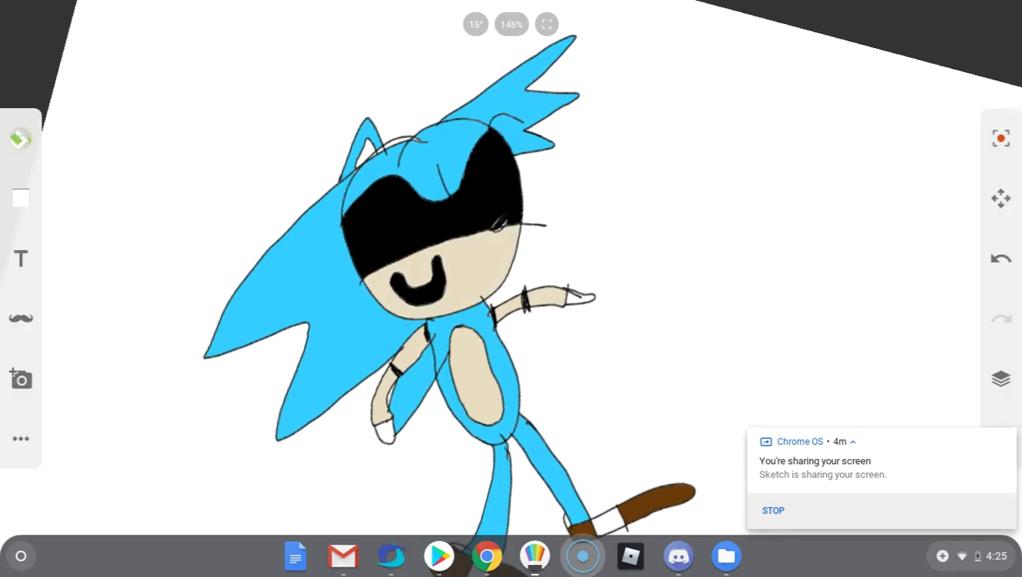
scroll(401, 160, "up", 10)
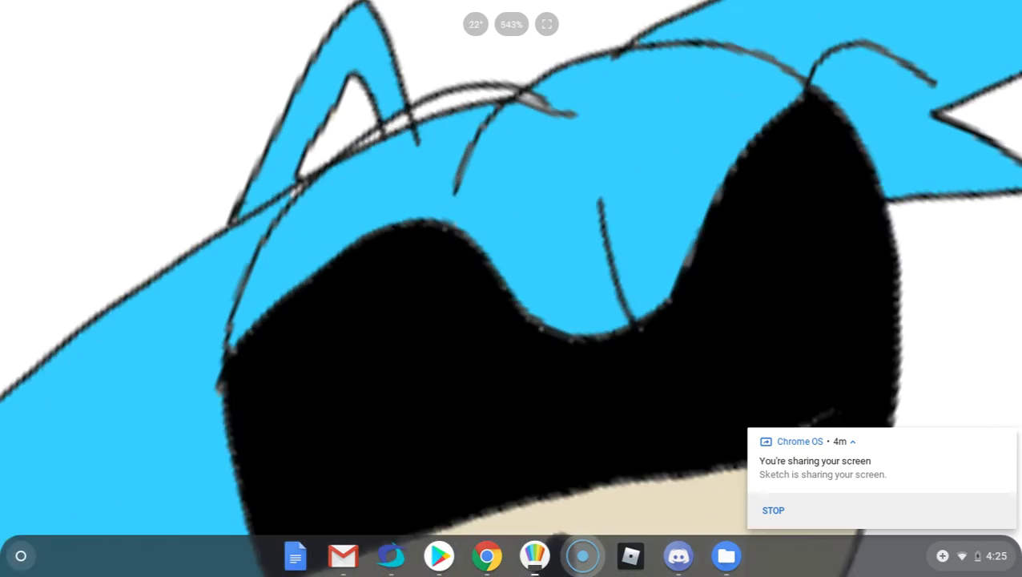
left_click(321, 153)
scroll(511, 288, "down", 10)
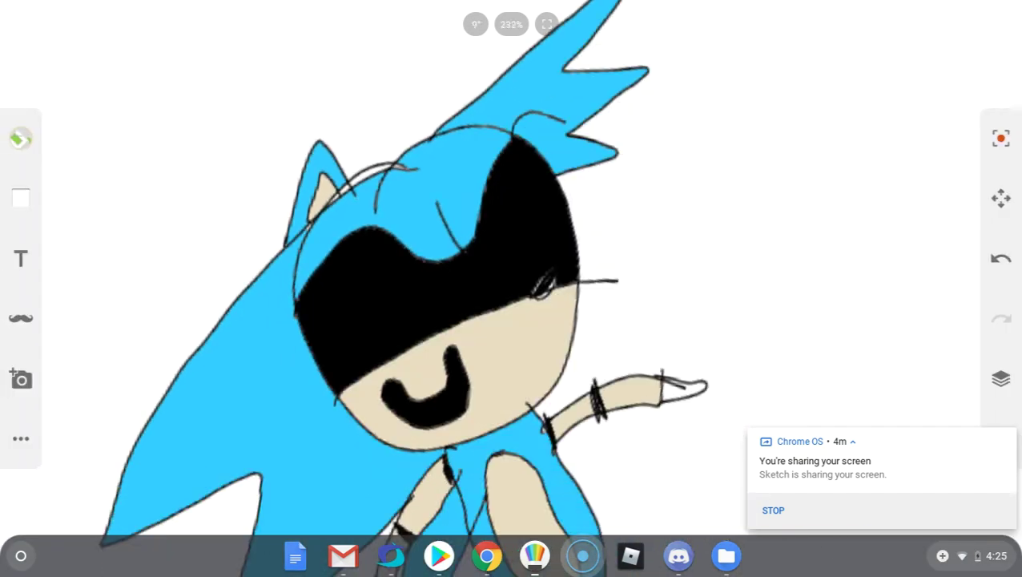
- Rotate the character clockwise until it stands upright and move it to the middle of the canvas
left_click(547, 24)
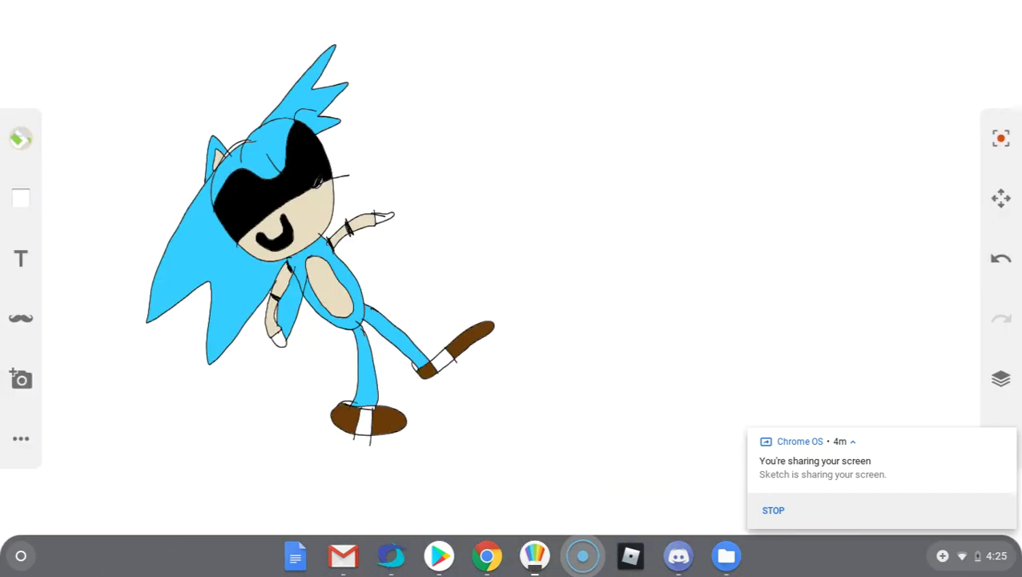
left_click(1001, 198)
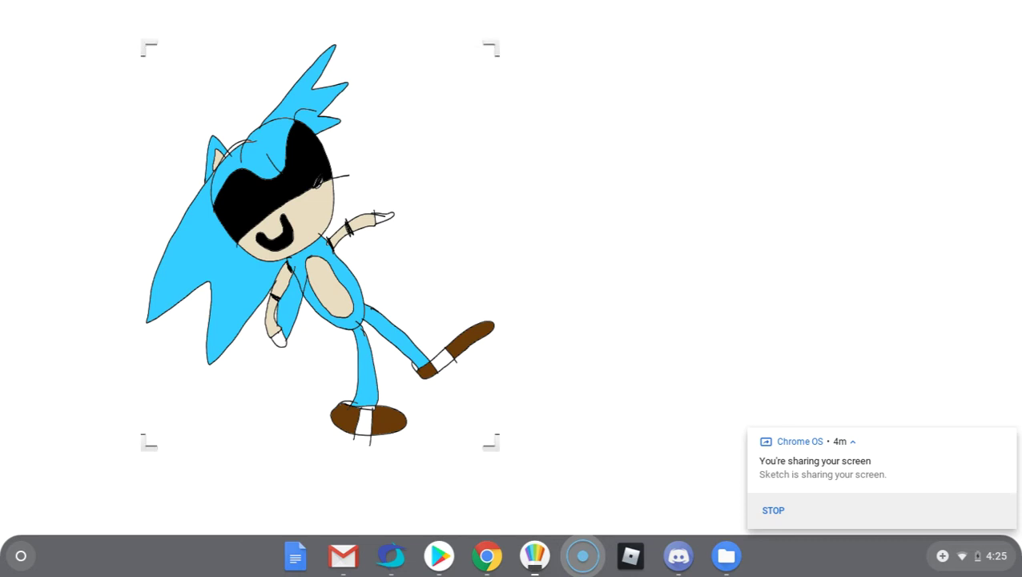
mouse_move(493, 49)
left_mouse_down()
mouse_move(557, 139)
mouse_move(620, 183)
mouse_move(539, 198)
left_mouse_up()
mouse_move(321, 245)
left_mouse_down()
mouse_move(477, 246)
mouse_move(479, 278)
left_mouse_up()
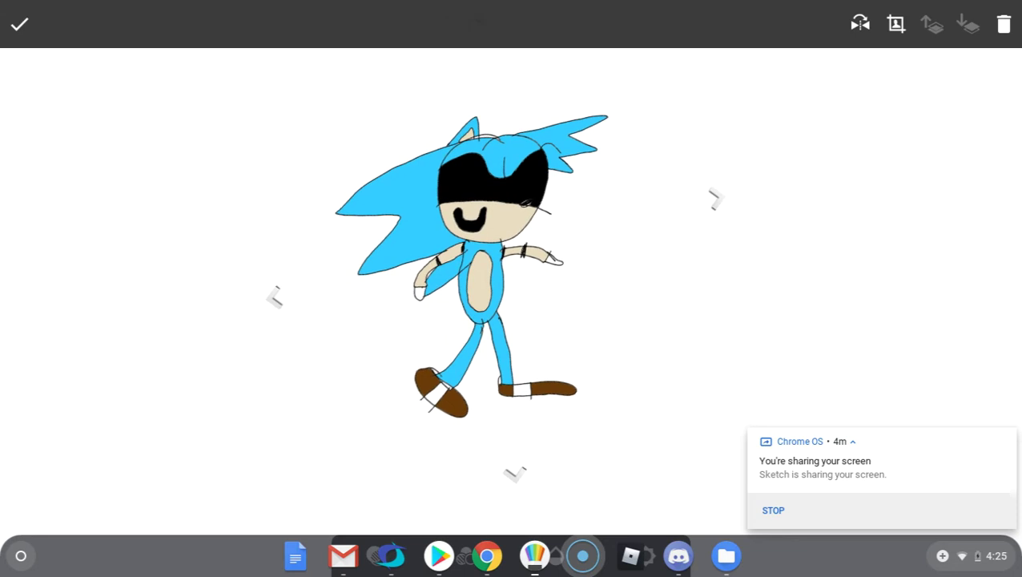
left_click(521, 479)
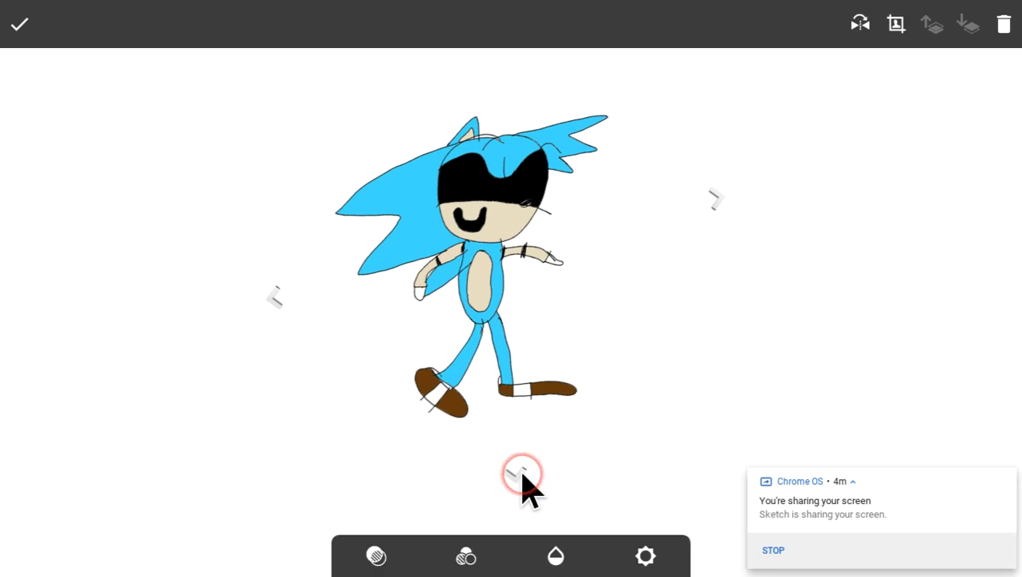
- Shift the hue of the character layer so its light blue areas become pink
left_click(376, 555)
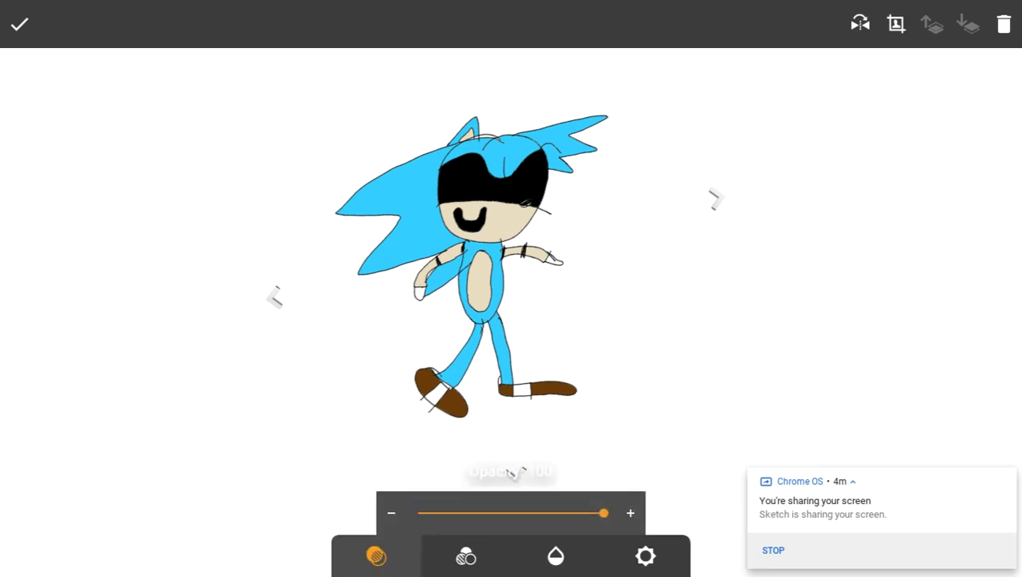
left_click(466, 555)
mouse_move(511, 513)
left_mouse_down()
mouse_move(418, 513)
mouse_move(603, 513)
mouse_move(532, 512)
mouse_move(565, 512)
left_mouse_up()
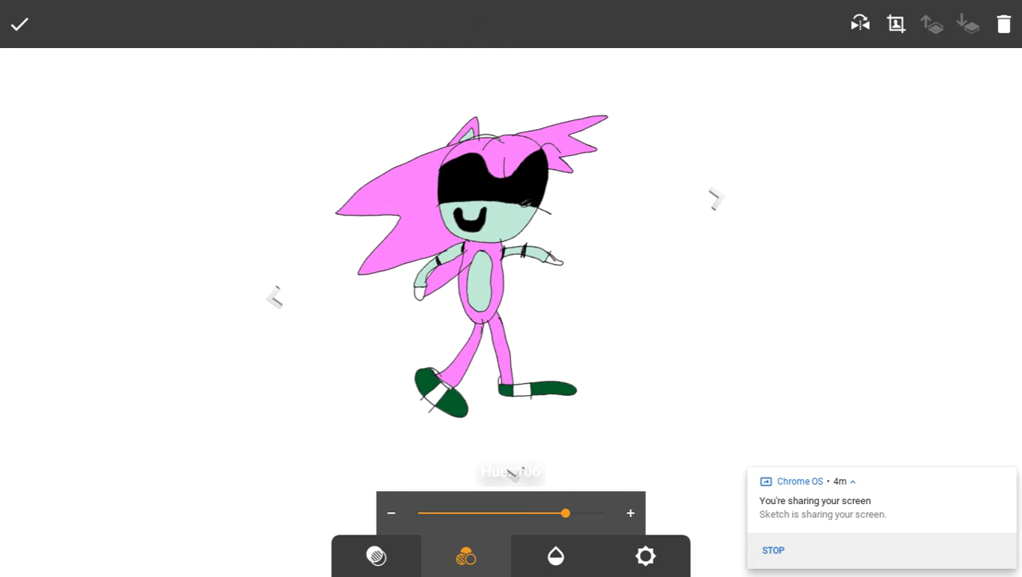
mouse_move(565, 513)
left_mouse_down()
mouse_move(597, 513)
mouse_move(575, 513)
left_mouse_up()
left_click(19, 24)
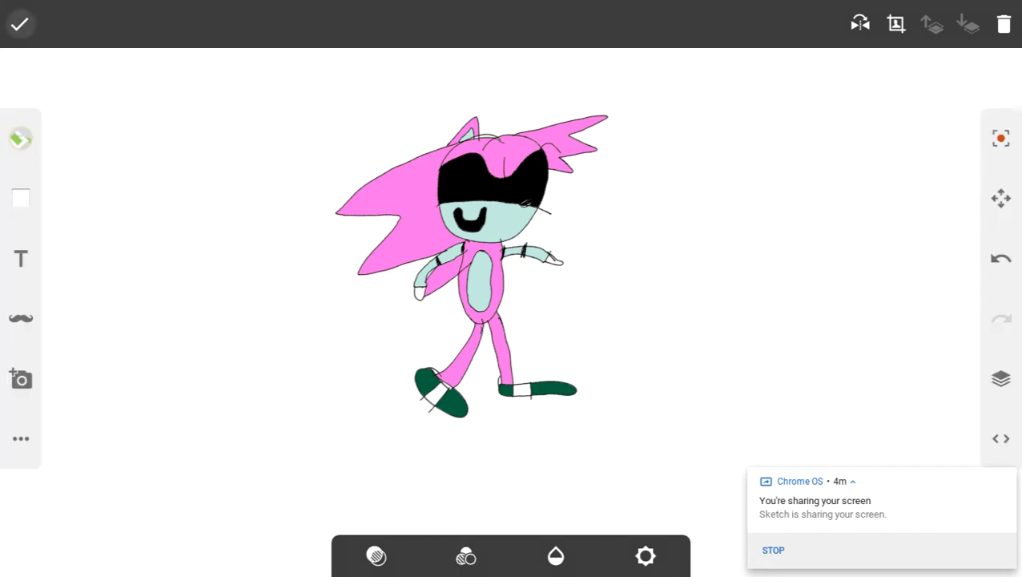
- Draw a short white vertical pencil line in each half of the black eye area
left_click(21, 139)
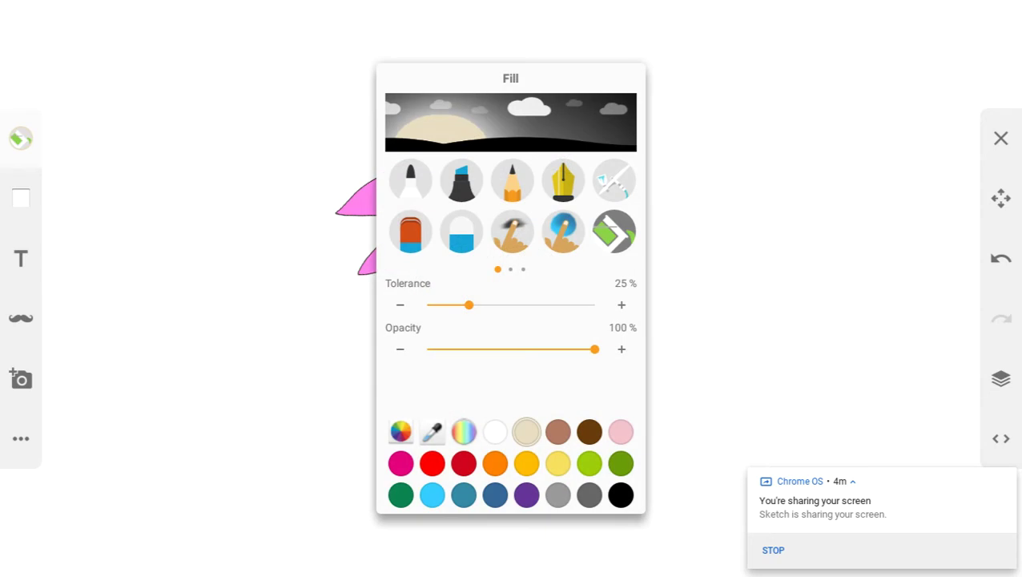
left_click(512, 180)
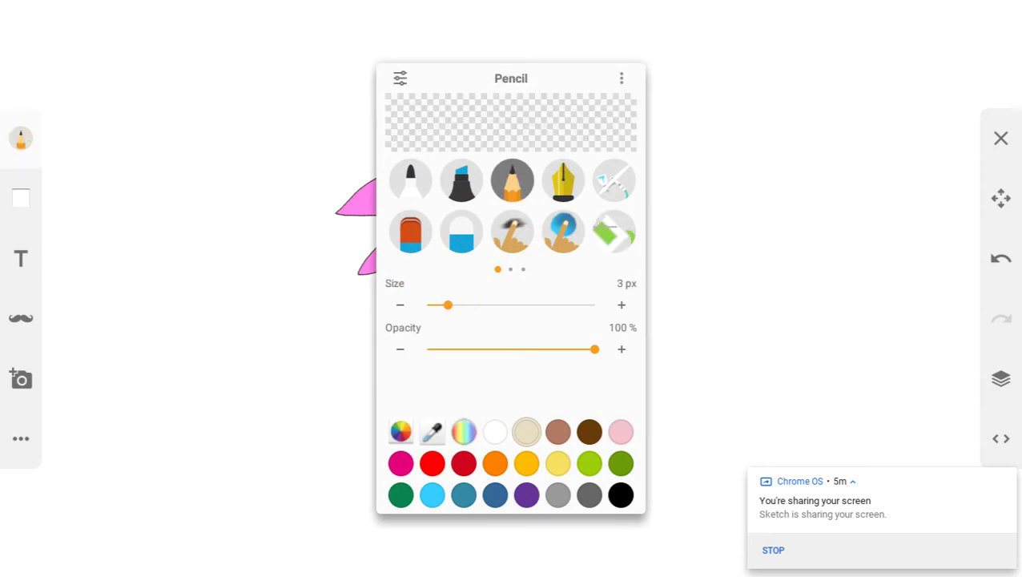
left_click(495, 432)
left_click(1001, 139)
scroll(511, 192, "up", 10)
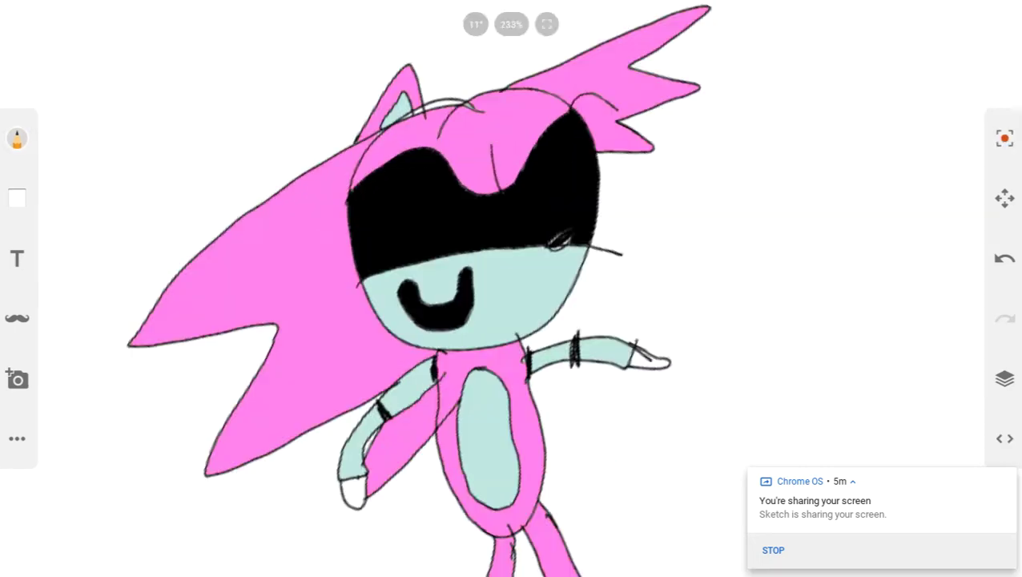
left_click_drag(653, 181, 656, 373)
scroll(511, 289, "down", 5)
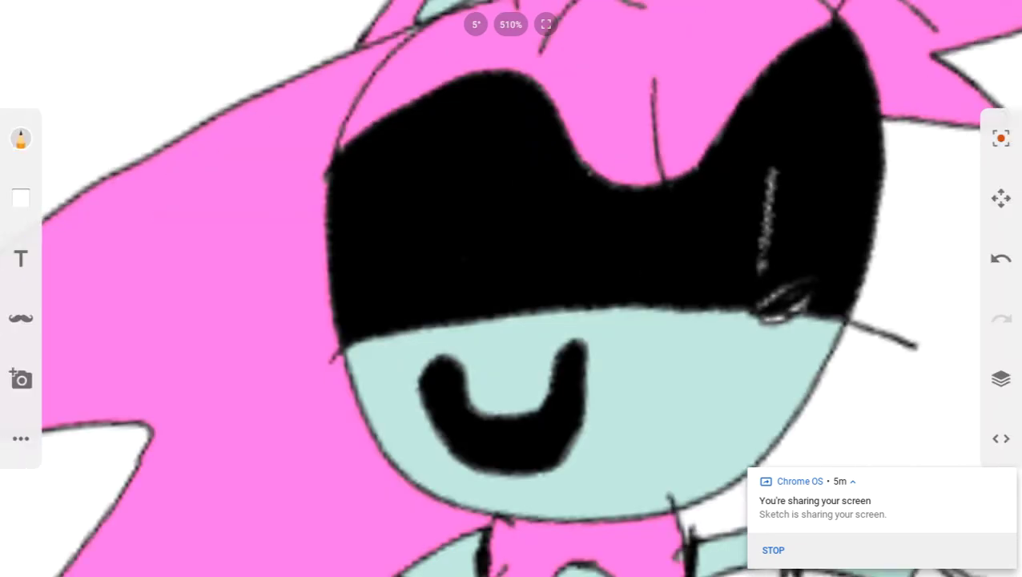
left_click_drag(527, 173, 531, 285)
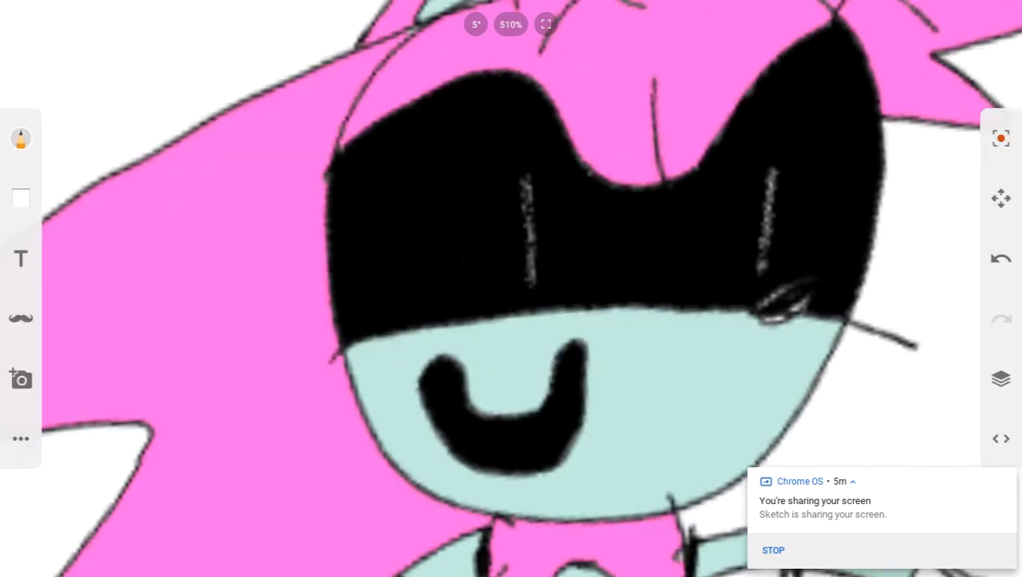
- Switch to the Marker brush and hide the character's layer
scroll(511, 288, "down", 7)
left_click(21, 137)
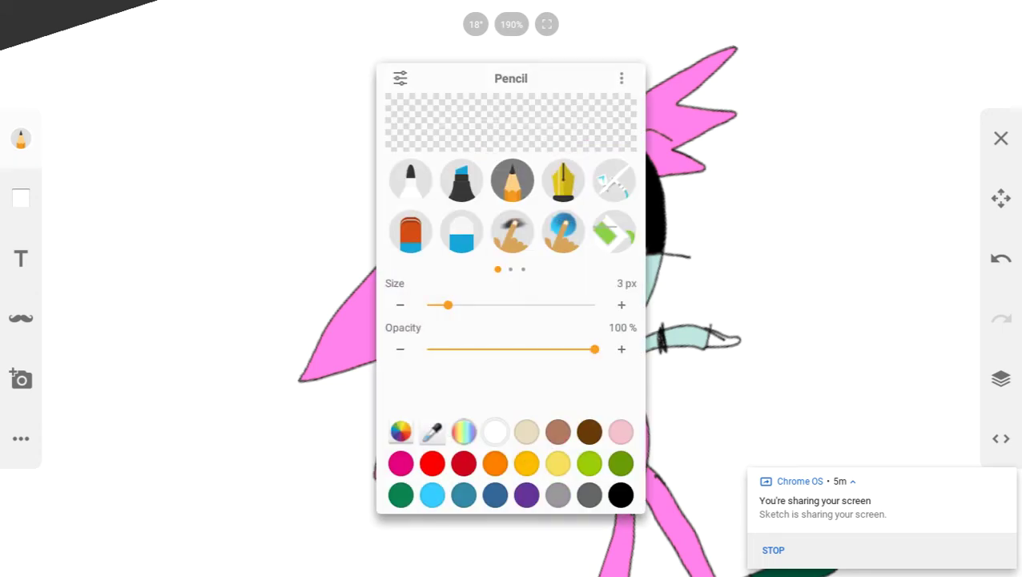
left_click(411, 178)
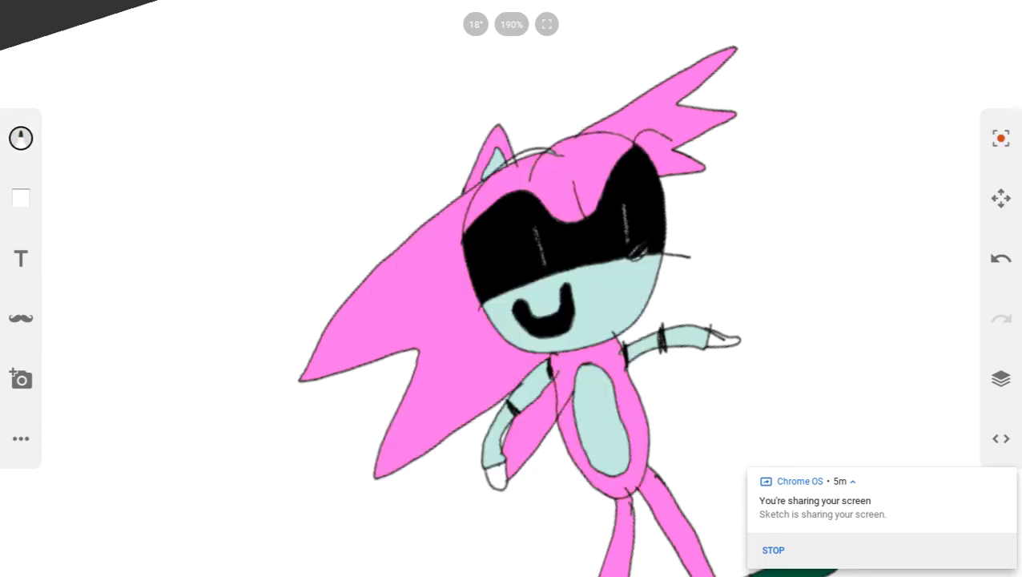
scroll(511, 289, "up", 6)
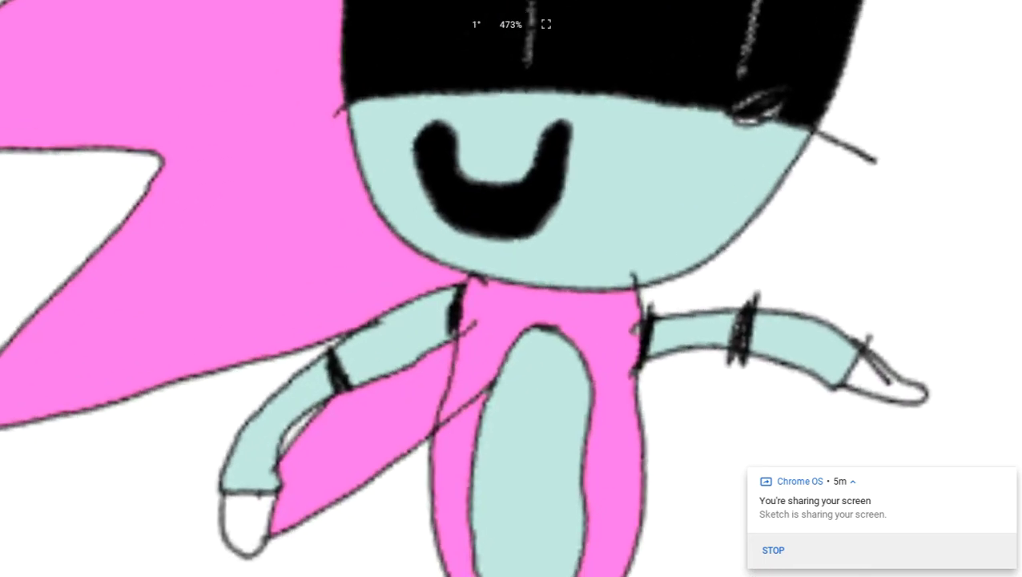
scroll(511, 289, "down", 6)
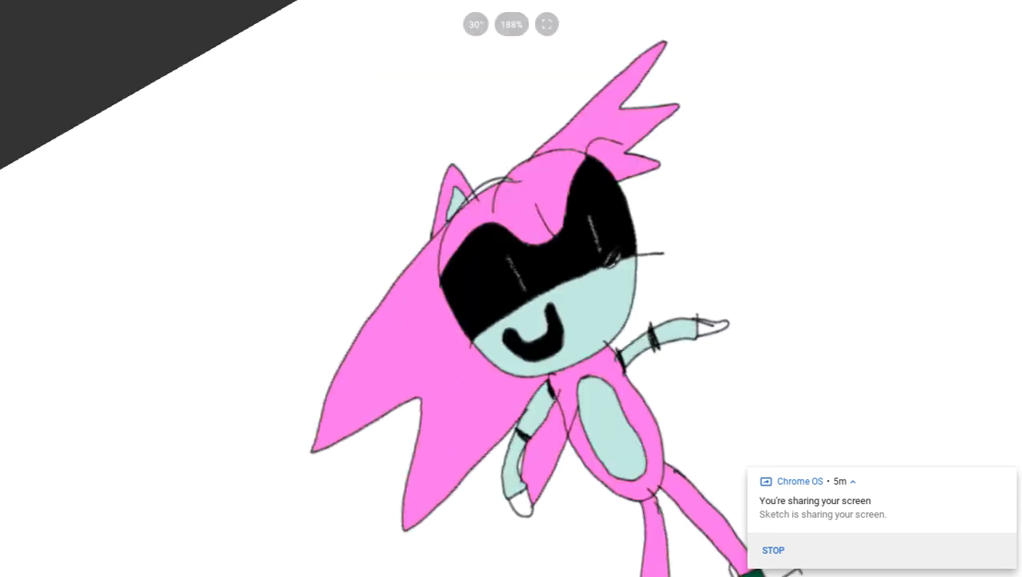
left_click(547, 24)
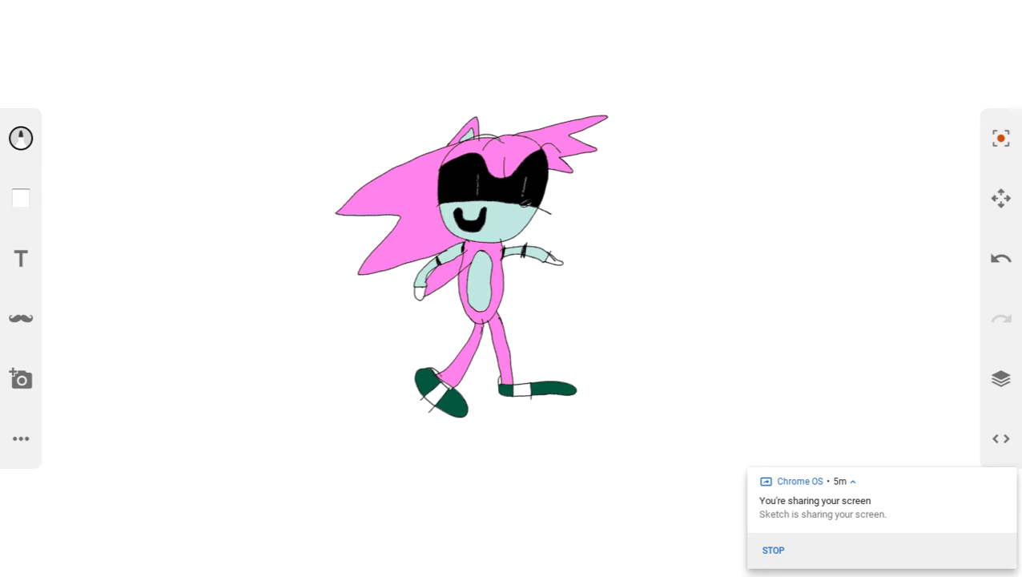
left_click(1001, 378)
left_click(861, 409)
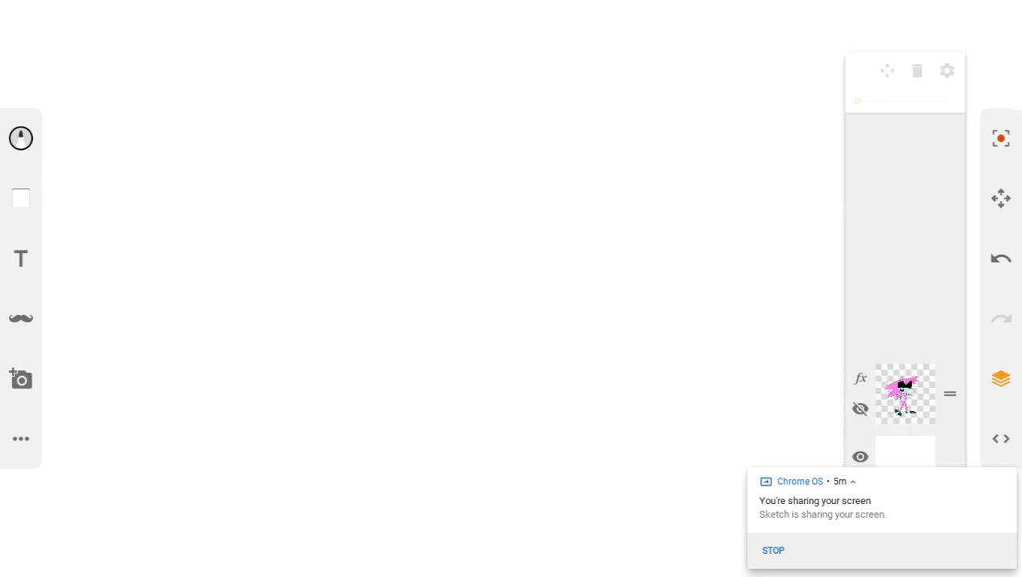
- Draw a thin, gently curved black horizon line with the Marker across the full width of the canvas
scroll(511, 288, "down", 5)
scroll(511, 288, "down", 2)
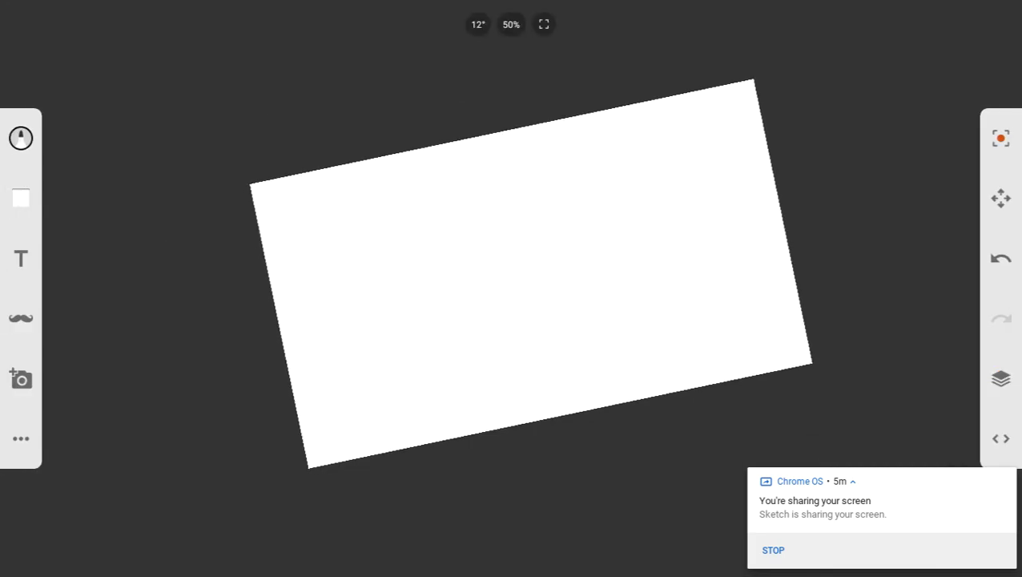
left_click(21, 198)
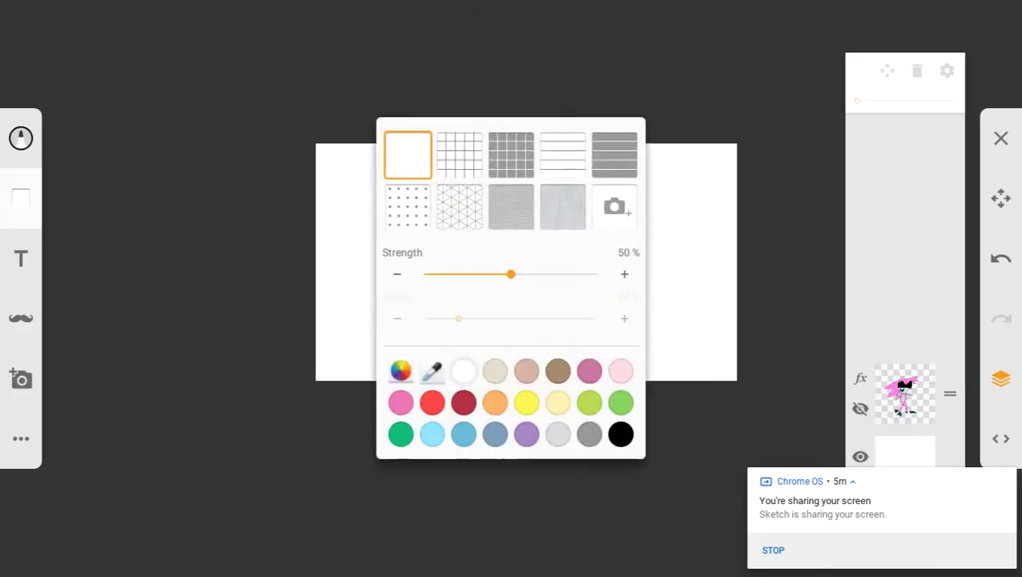
left_click(21, 138)
left_click(20, 138)
left_click(621, 463)
left_click(621, 495)
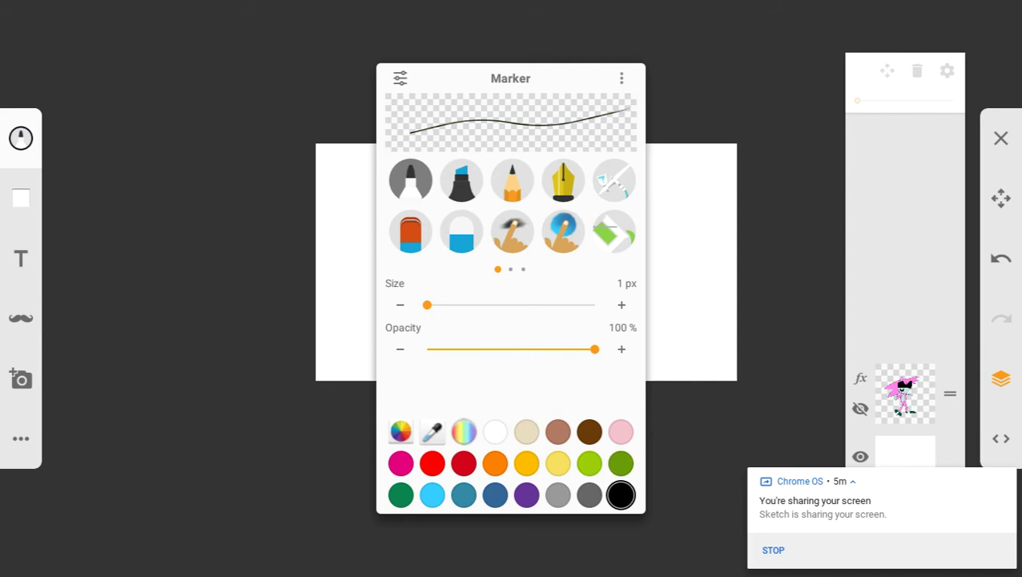
left_click(21, 138)
left_click_drag(317, 265, 736, 244)
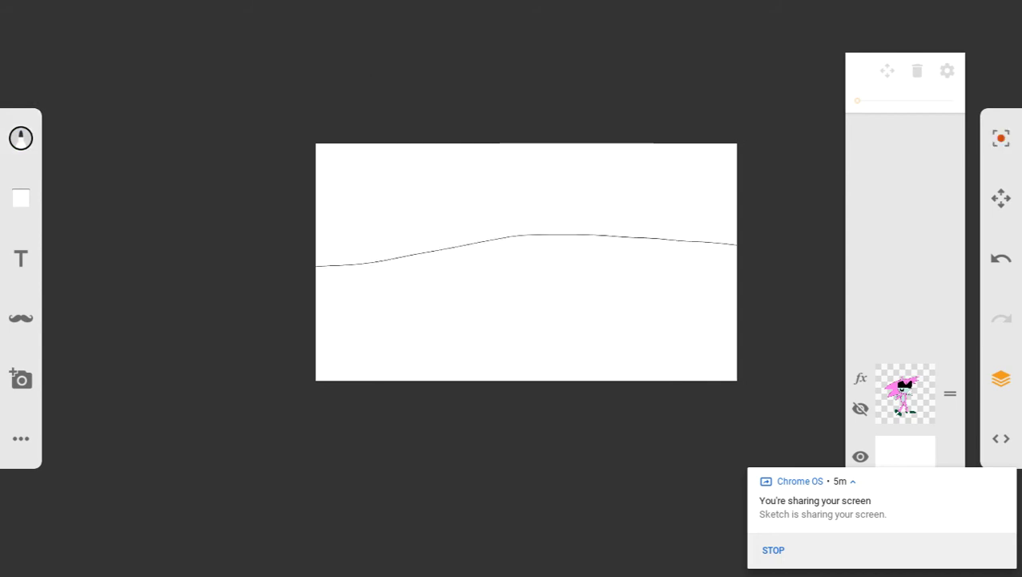
- Fill the ground area below the horizon line with dark green
left_click(21, 138)
left_click(621, 463)
left_click(613, 231)
left_click(691, 320)
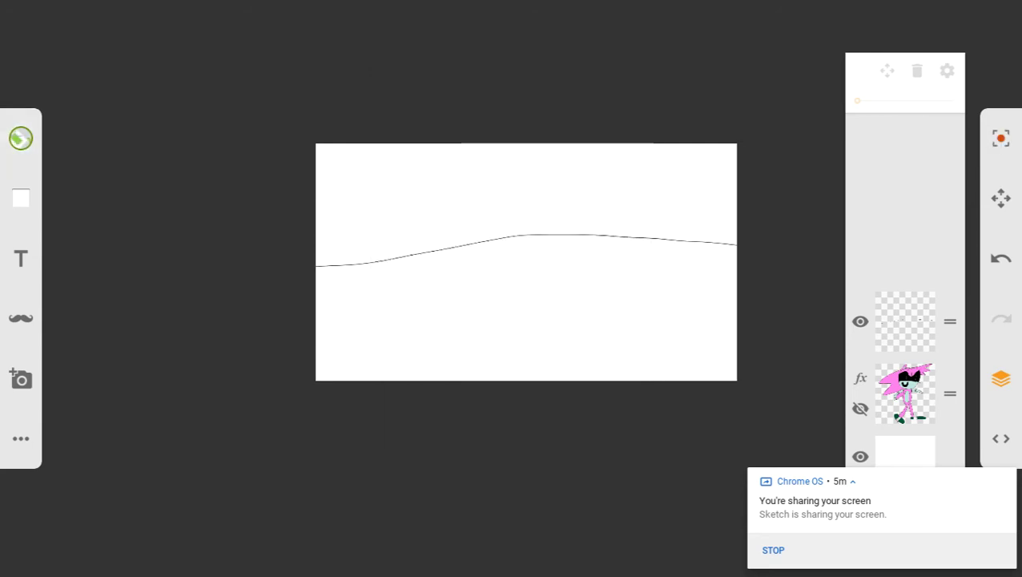
left_click(527, 317)
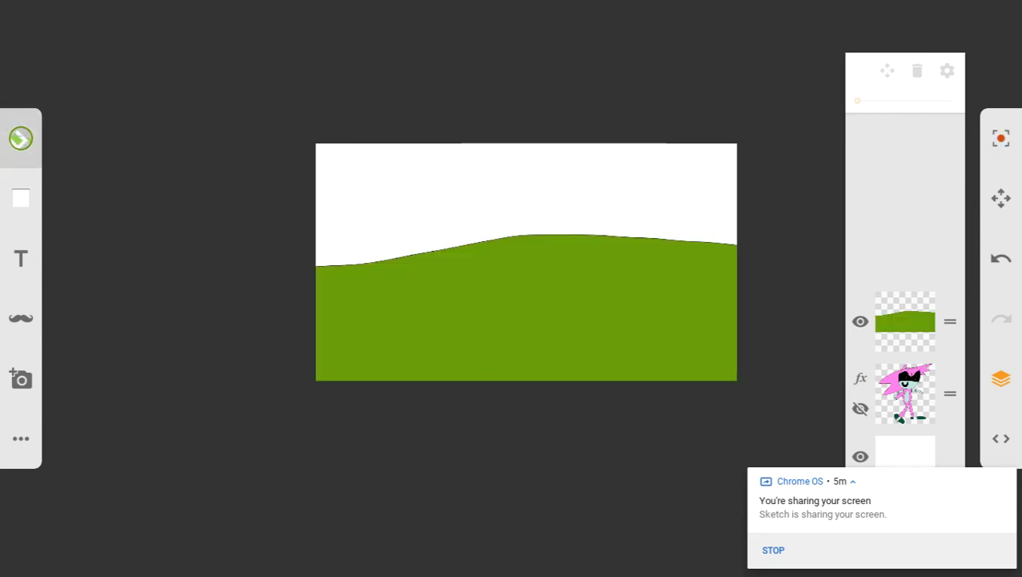
- Fill the sky area above the horizon line with dark blue
left_click(21, 138)
left_click(526, 463)
left_click(495, 494)
left_click(1002, 137)
left_click(521, 184)
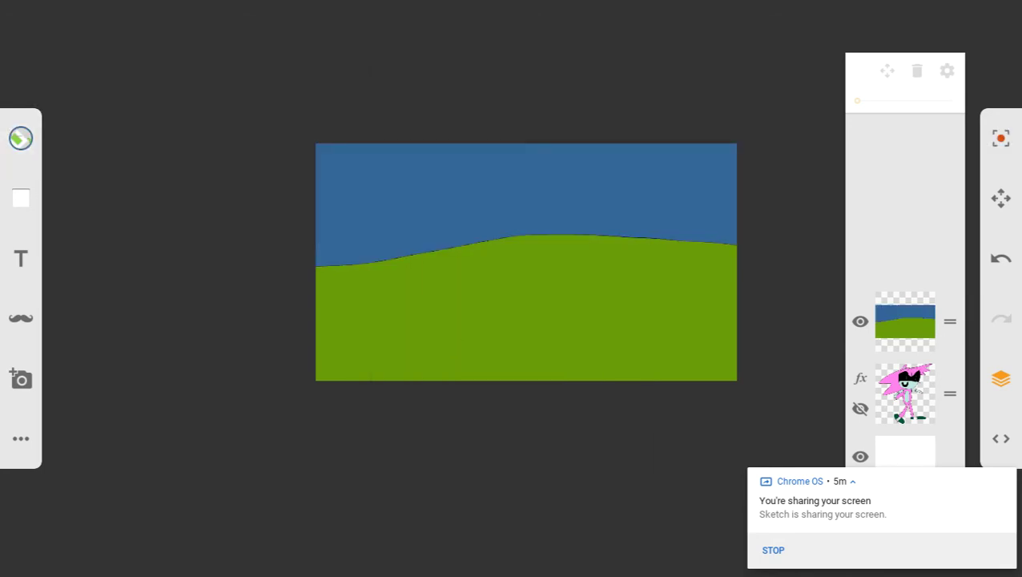
- Set the background layer's hue to -154
left_click(905, 321)
left_click(1001, 197)
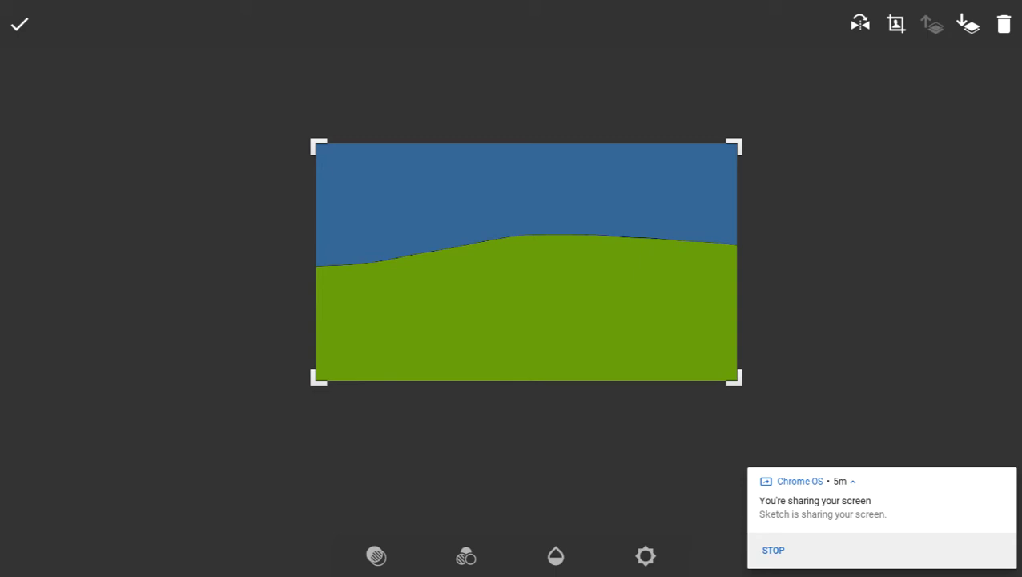
left_click(467, 556)
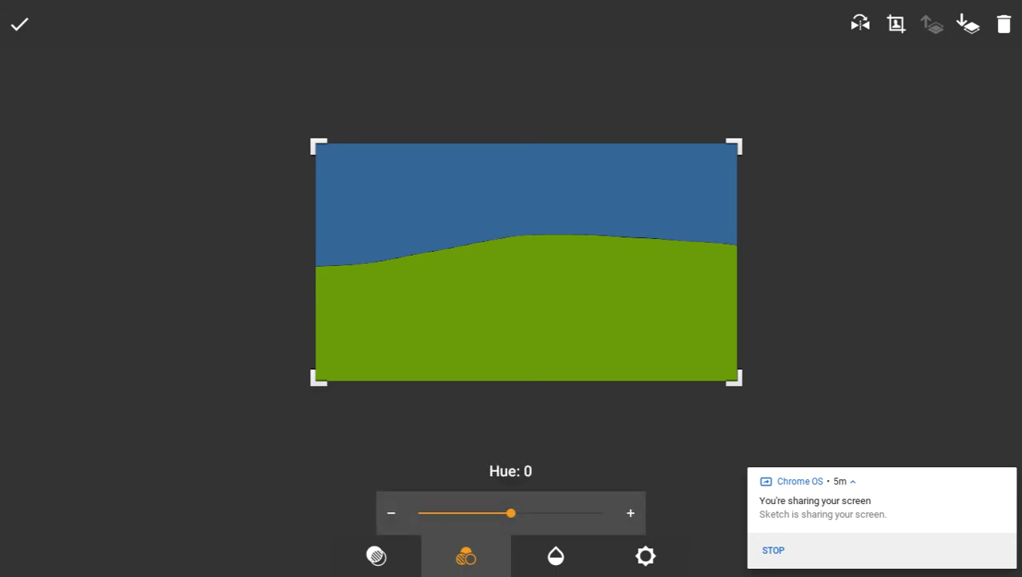
left_click_drag(510, 512, 431, 513)
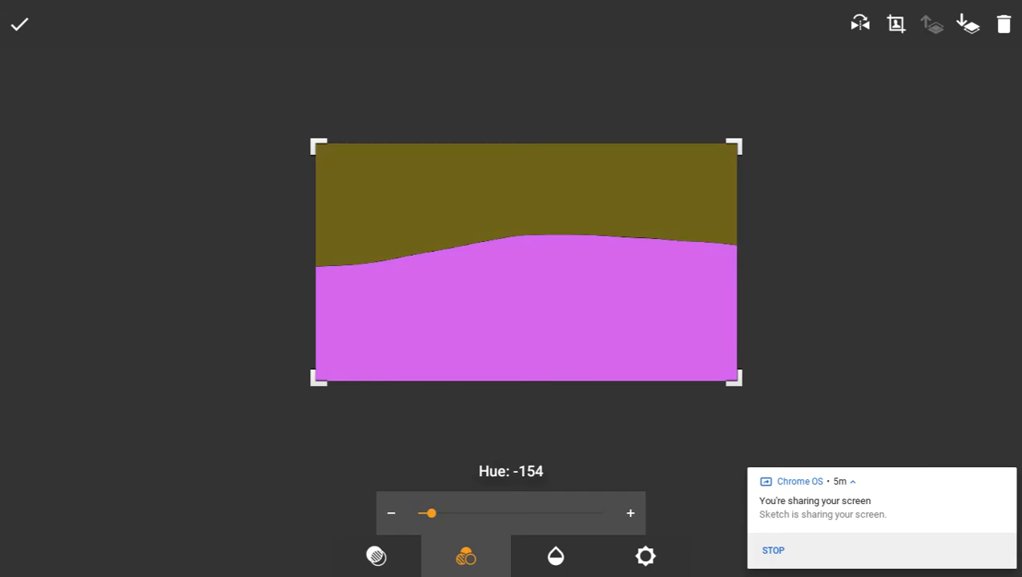
left_click(19, 24)
- Make the character layer visible again and move it above the background layer
left_click(905, 393)
left_click(1001, 199)
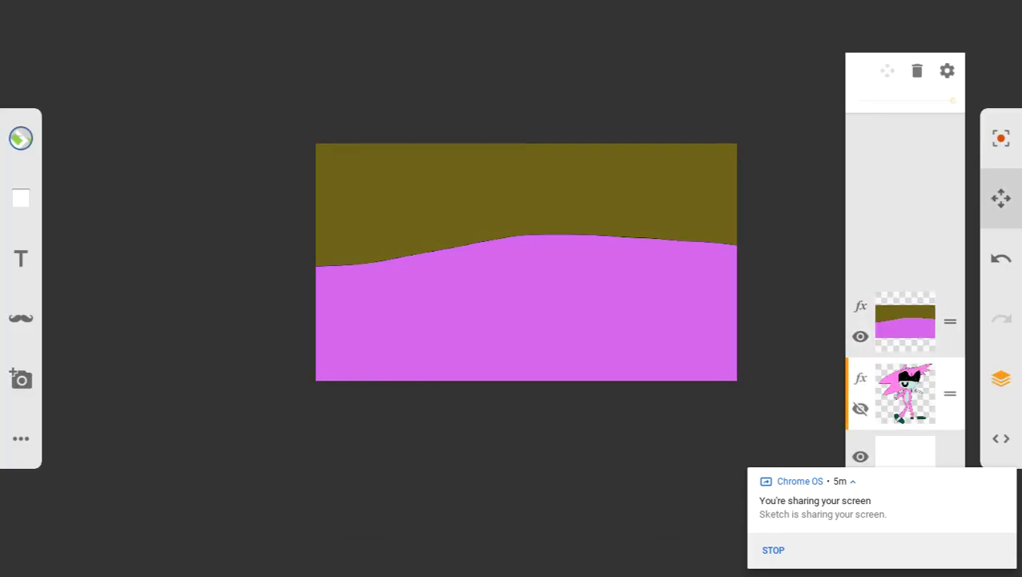
left_click(905, 392)
left_click(19, 24)
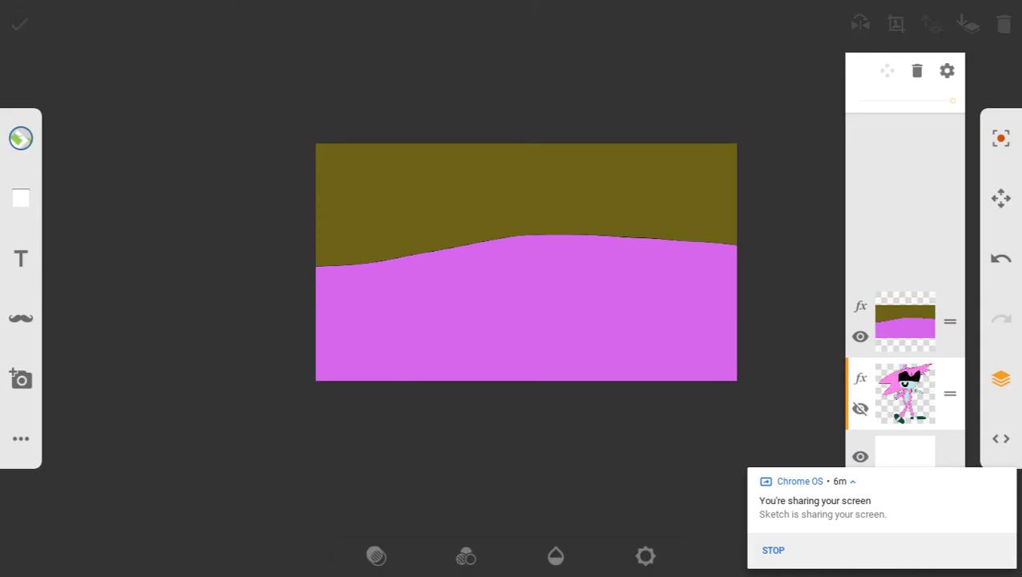
left_click(861, 408)
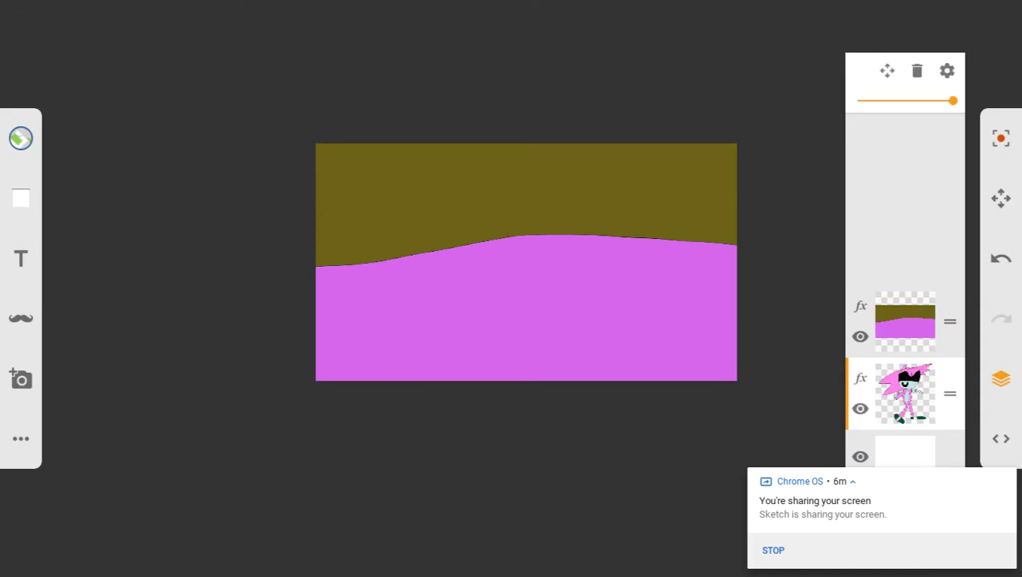
left_click_drag(949, 394, 949, 321)
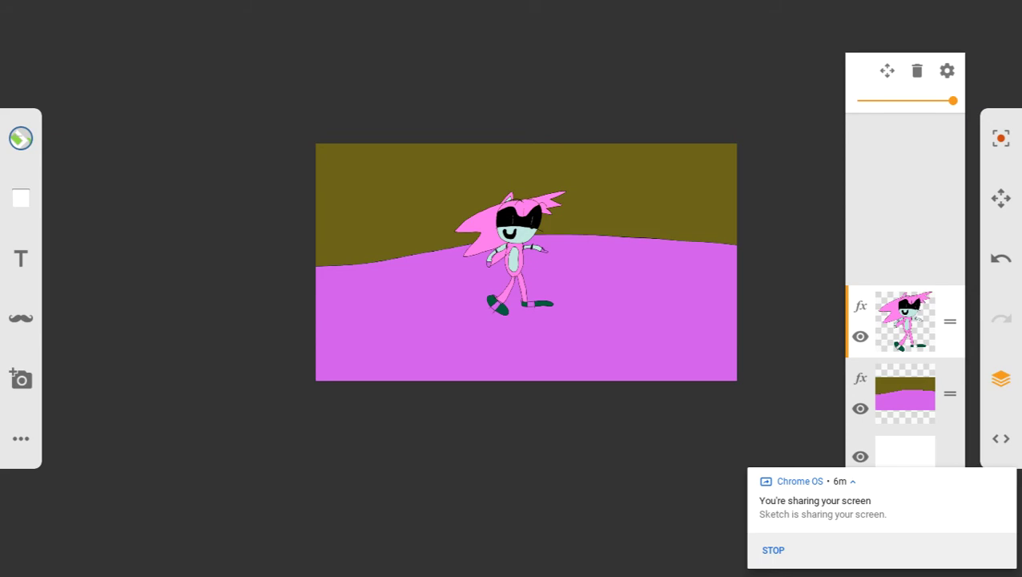
scroll(583, 245, "up", 8)
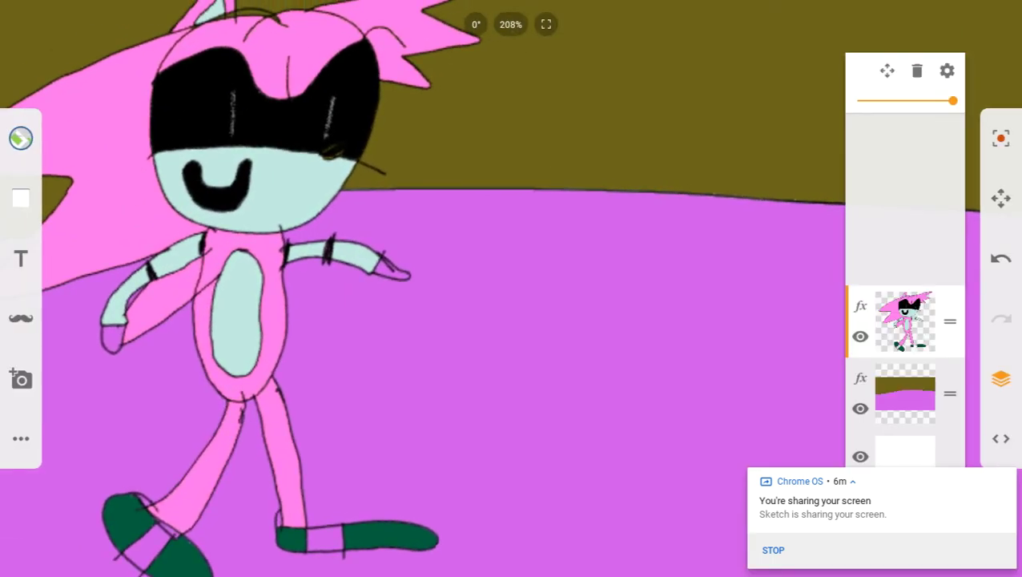
left_click(1000, 378)
scroll(511, 289, "down", 8)
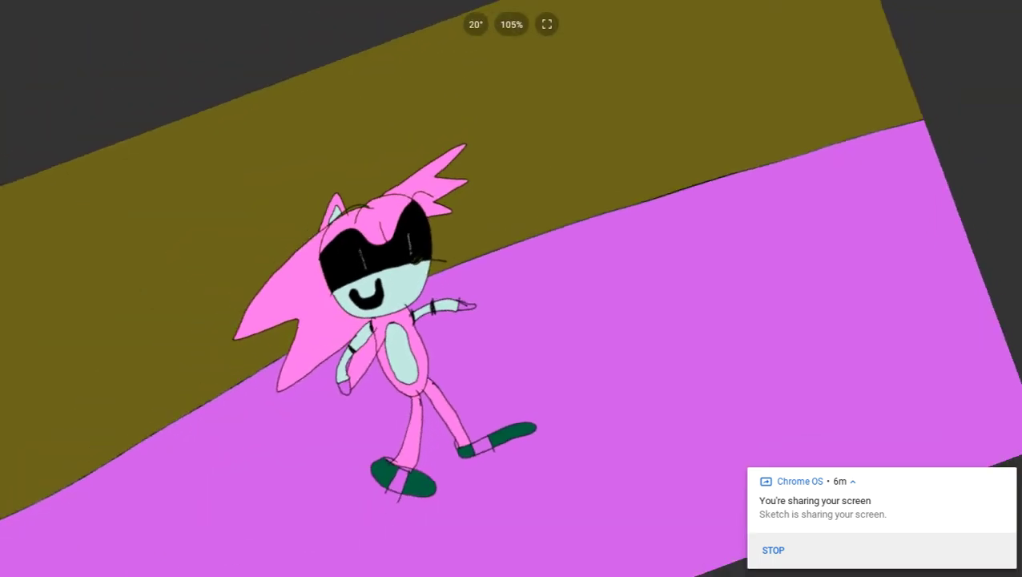
scroll(511, 288, "down", 1)
scroll(511, 288, "up", 5)
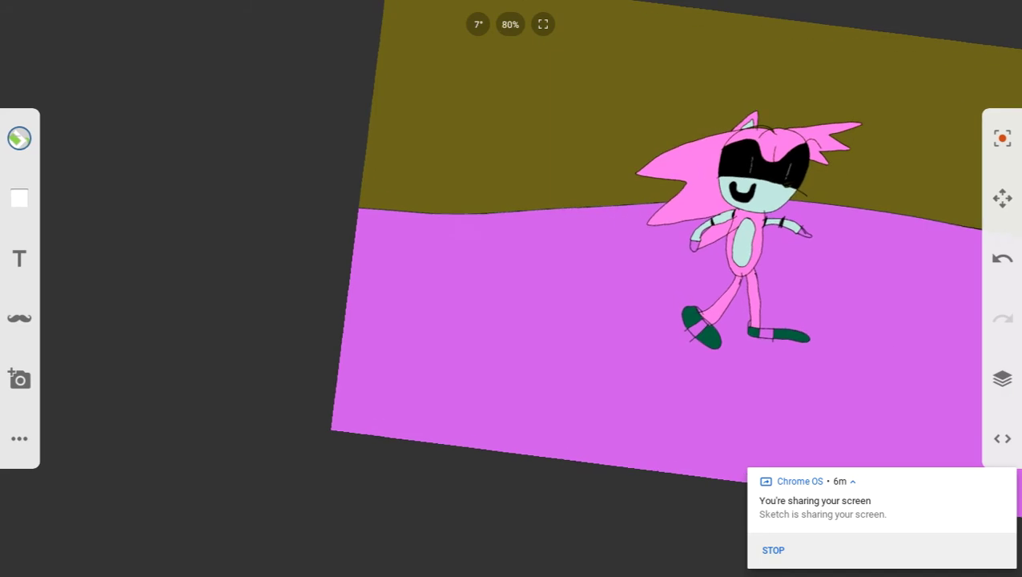
- Set the character layer's saturation to 100 and its brightness to -128
scroll(511, 288, "down", 5)
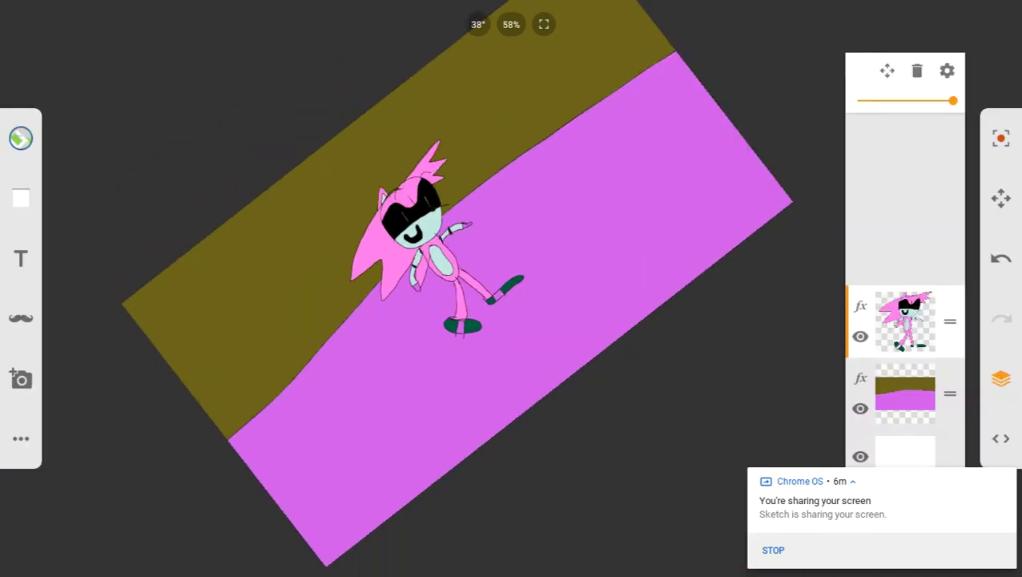
scroll(511, 288, "up", 7)
scroll(512, 288, "down", 6)
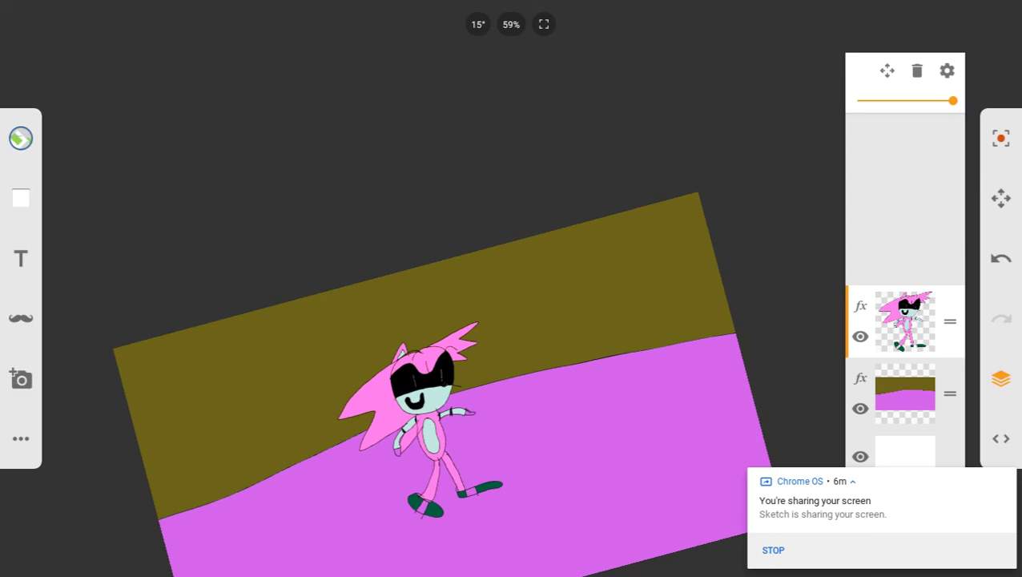
left_click(887, 71)
left_click(556, 556)
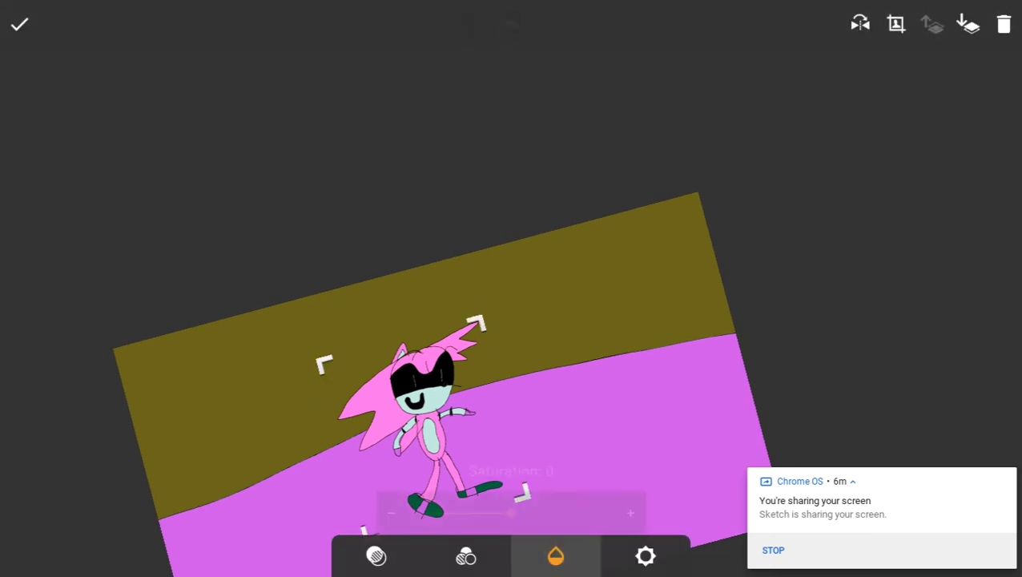
left_click_drag(511, 513, 603, 513)
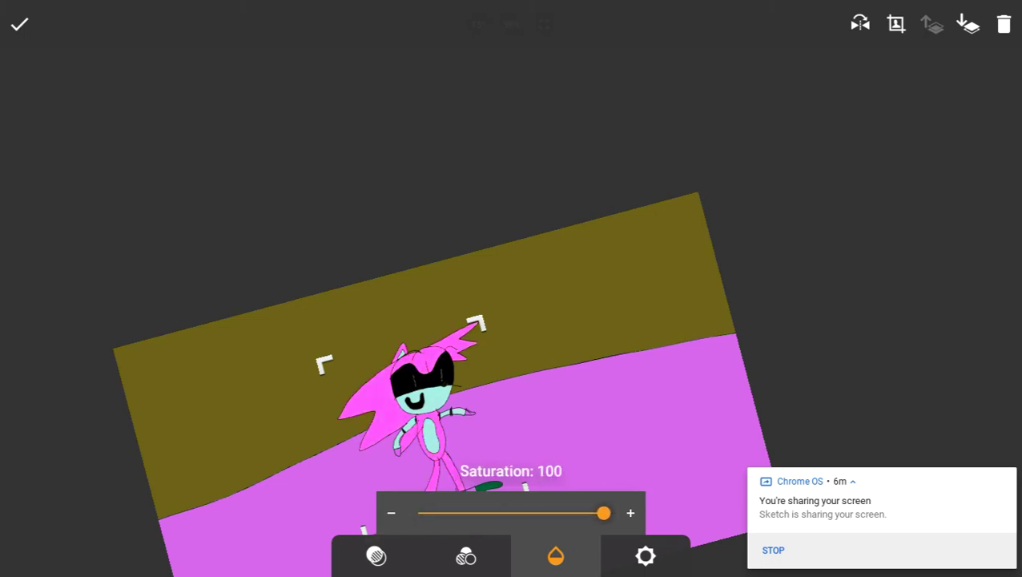
left_click(646, 555)
left_click_drag(511, 512, 417, 513)
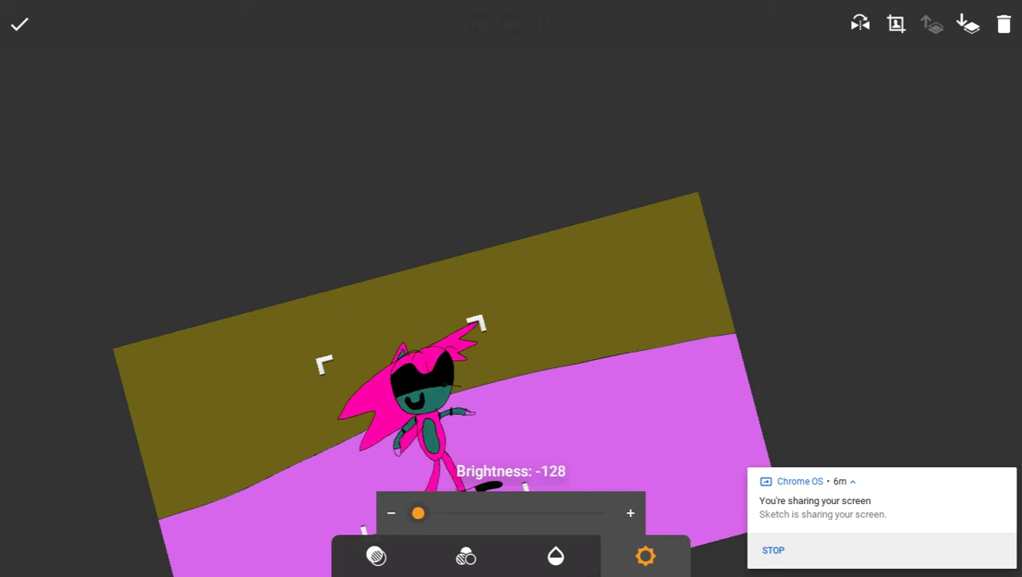
- Set the background layer's brightness to -128 and apply the layer adjustments
left_click(577, 384)
left_click_drag(510, 513, 417, 512)
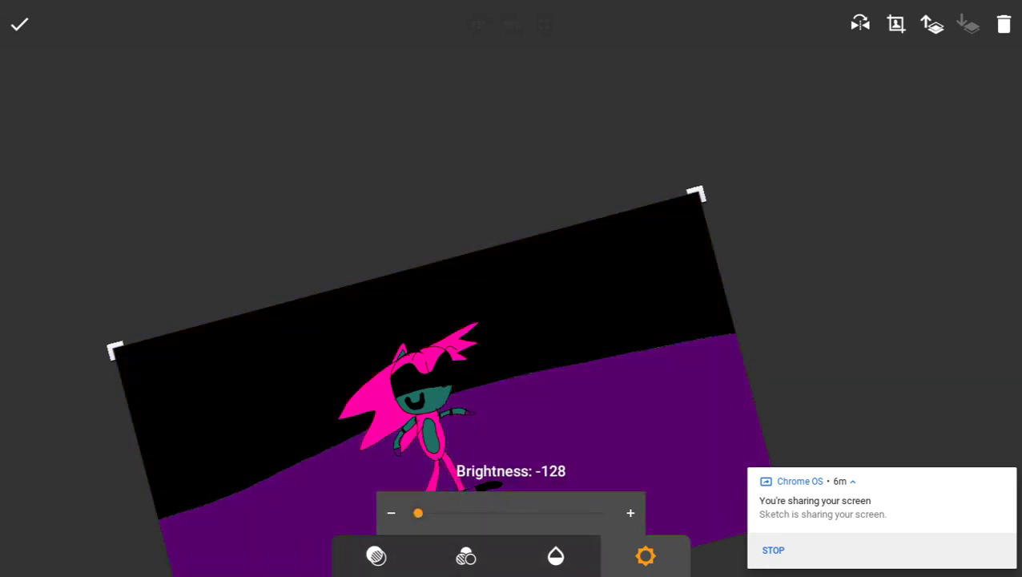
left_click(421, 397)
mouse_move(418, 512)
left_mouse_down()
mouse_move(604, 513)
mouse_move(417, 513)
left_mouse_up()
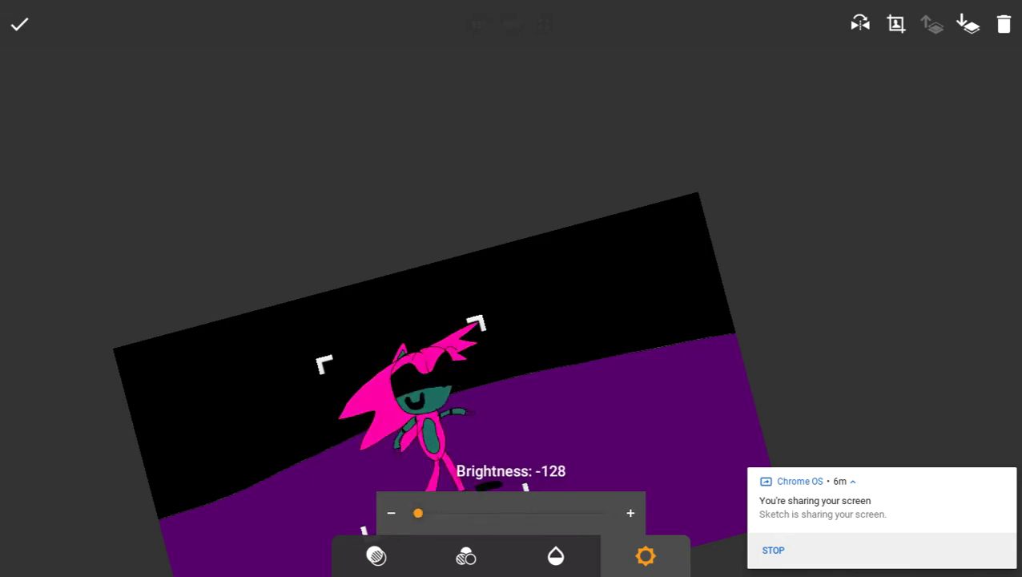
left_click(20, 24)
- Choose the Marker brush in black and add an empty layer above the character layer
scroll(489, 472, "up", 10)
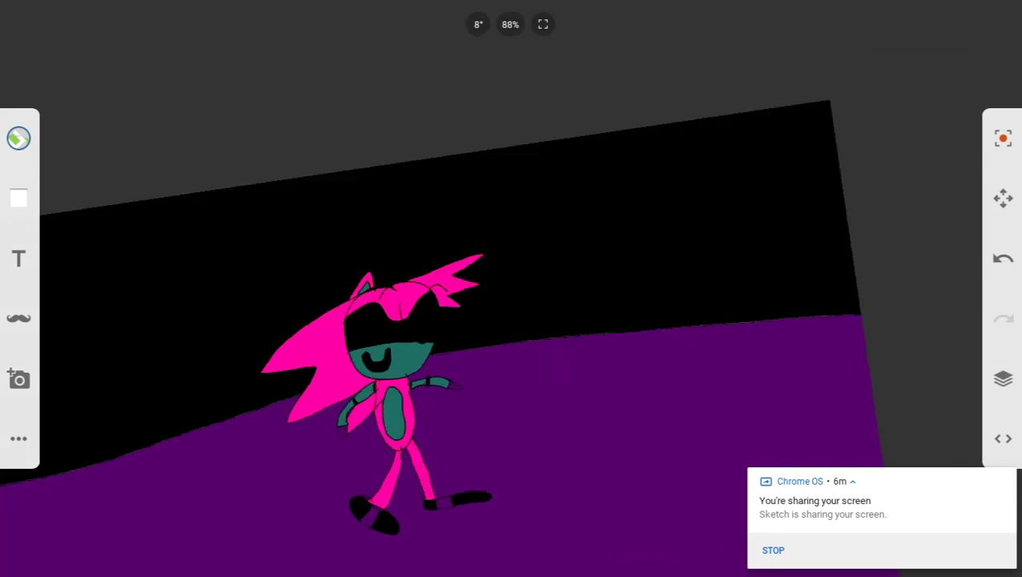
scroll(428, 336, "down", 5)
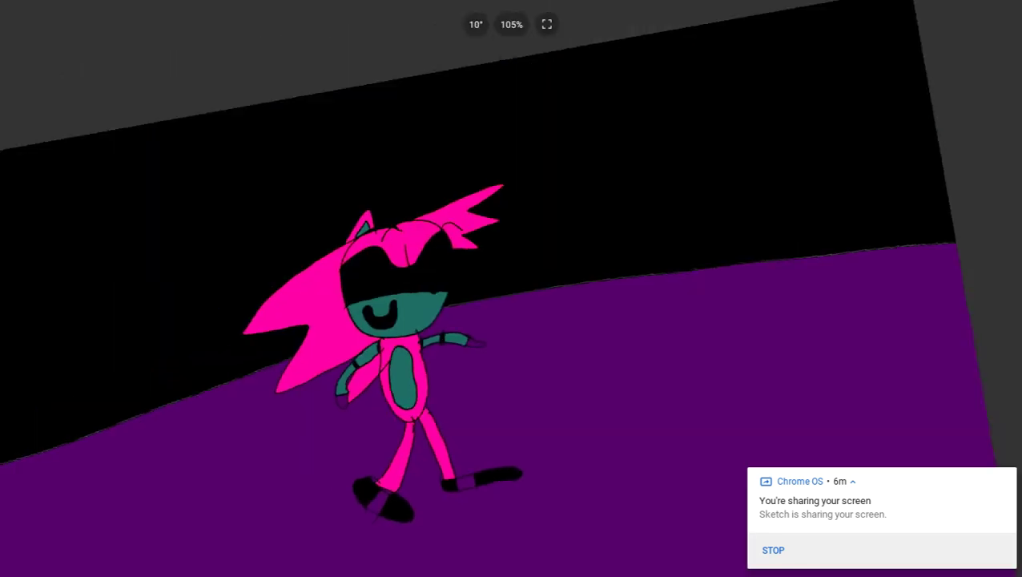
scroll(412, 385, "up", 8)
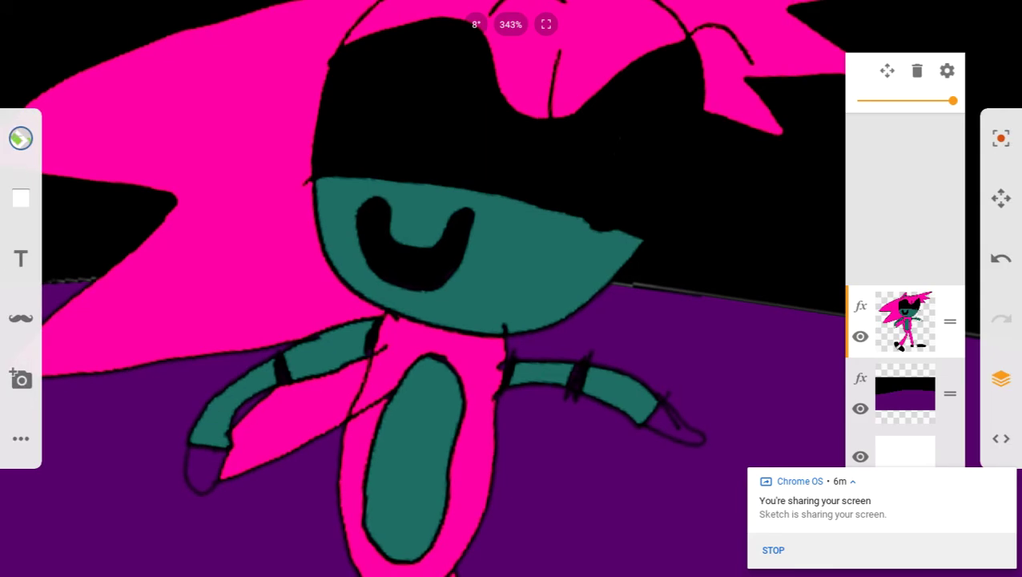
scroll(481, 321, "down", 5)
left_click(20, 138)
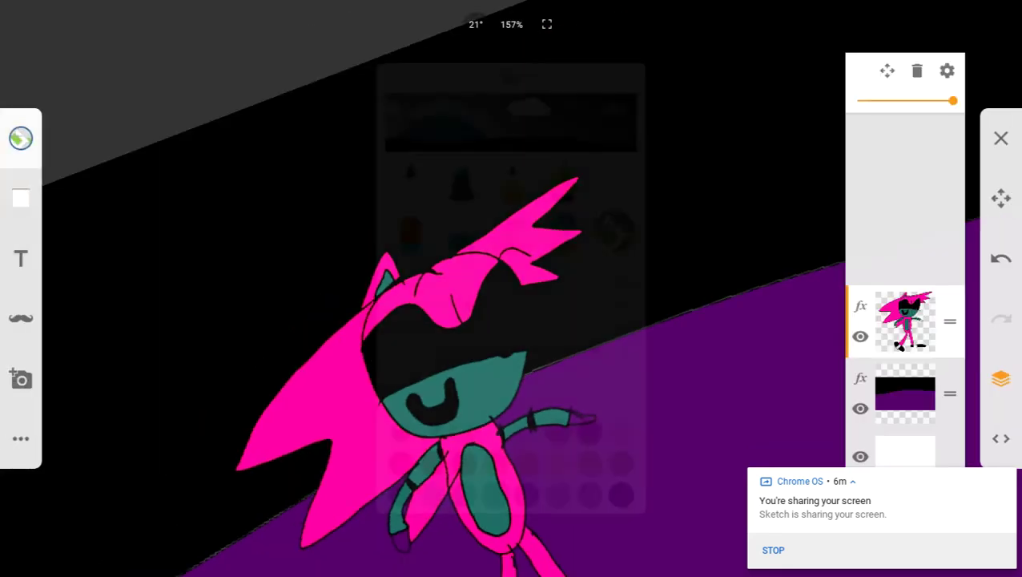
left_click(621, 495)
left_click(411, 180)
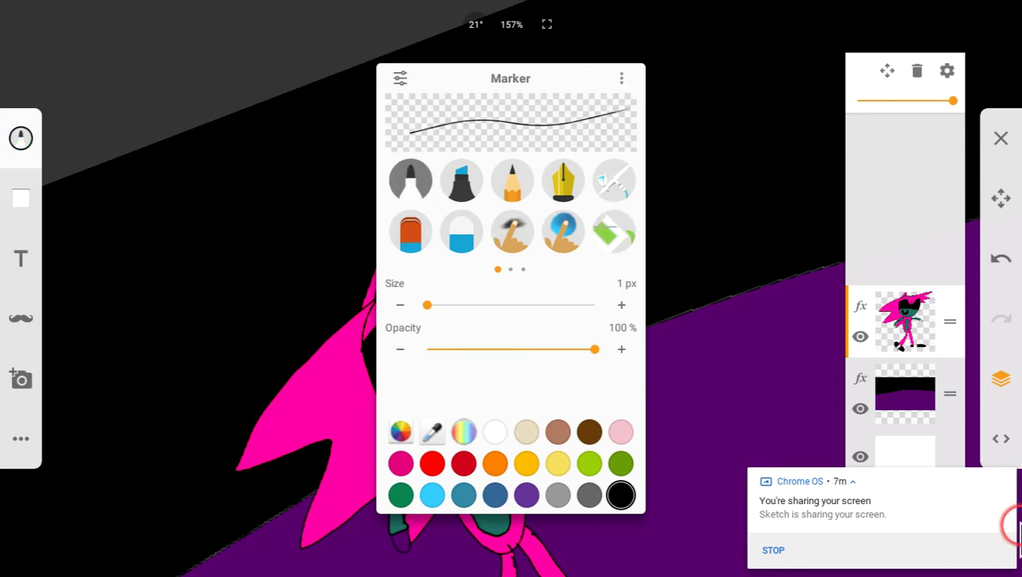
left_click(956, 502)
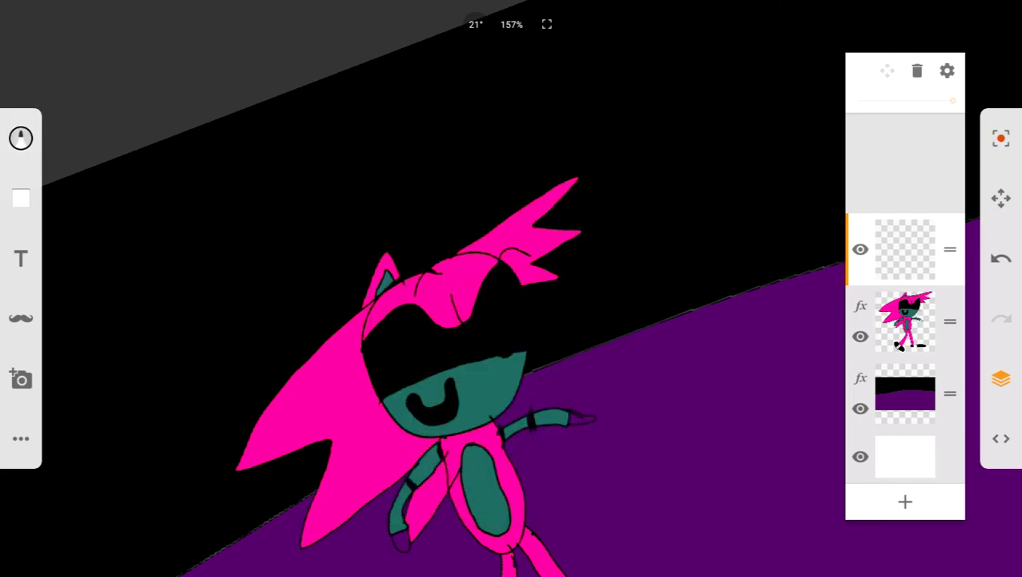
- Hide the background layer and the character layer so only the white canvas shows
scroll(512, 289, "up", 5)
scroll(511, 289, "down", 4)
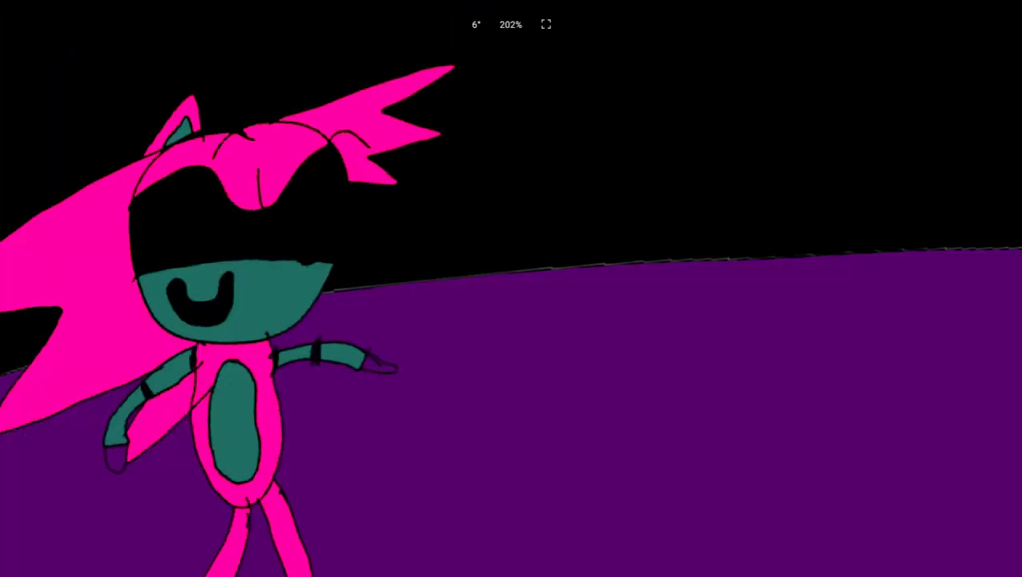
scroll(511, 289, "down", 1)
left_click(905, 321)
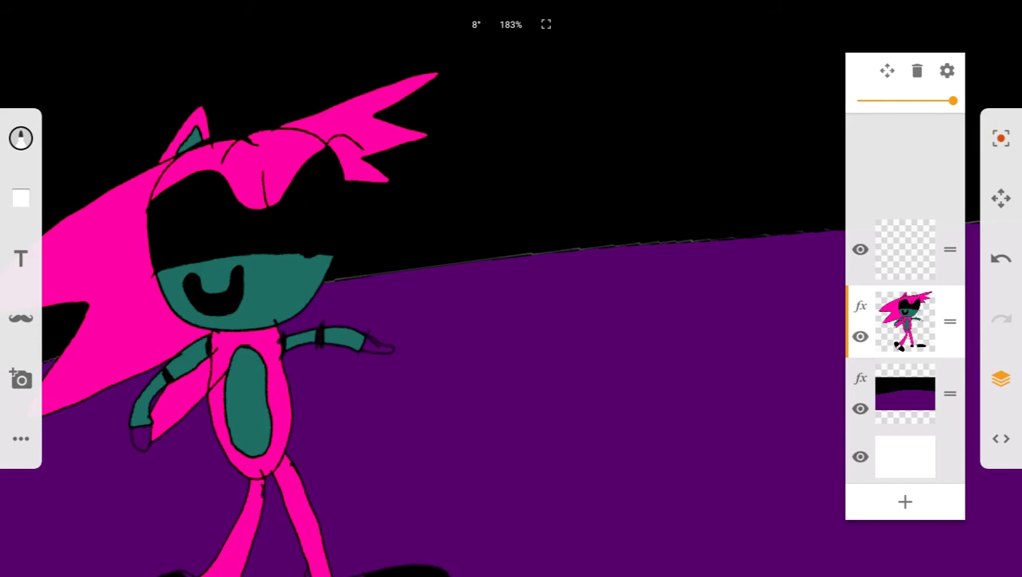
left_click(861, 408)
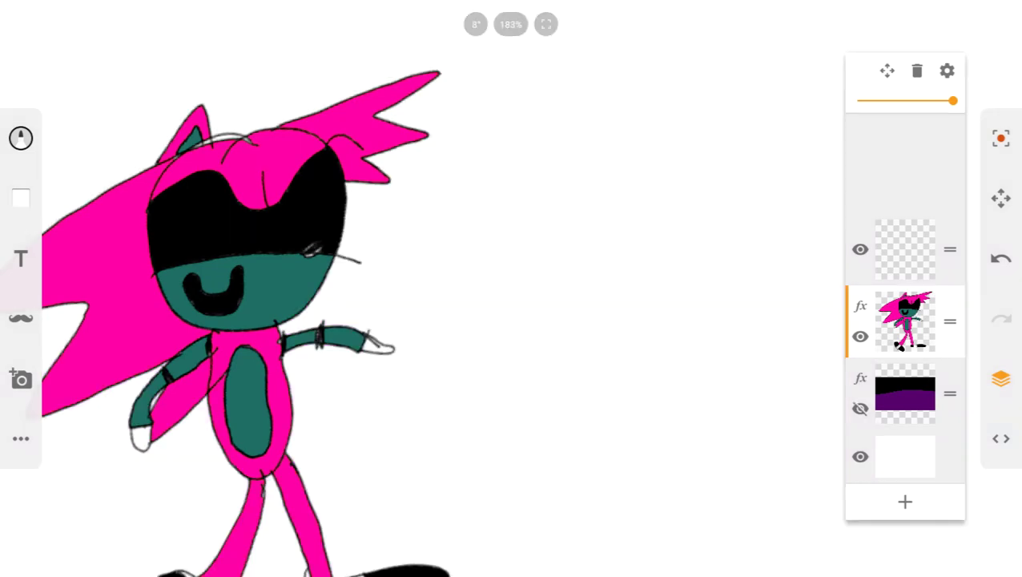
left_click(861, 337)
scroll(511, 288, "down", 5)
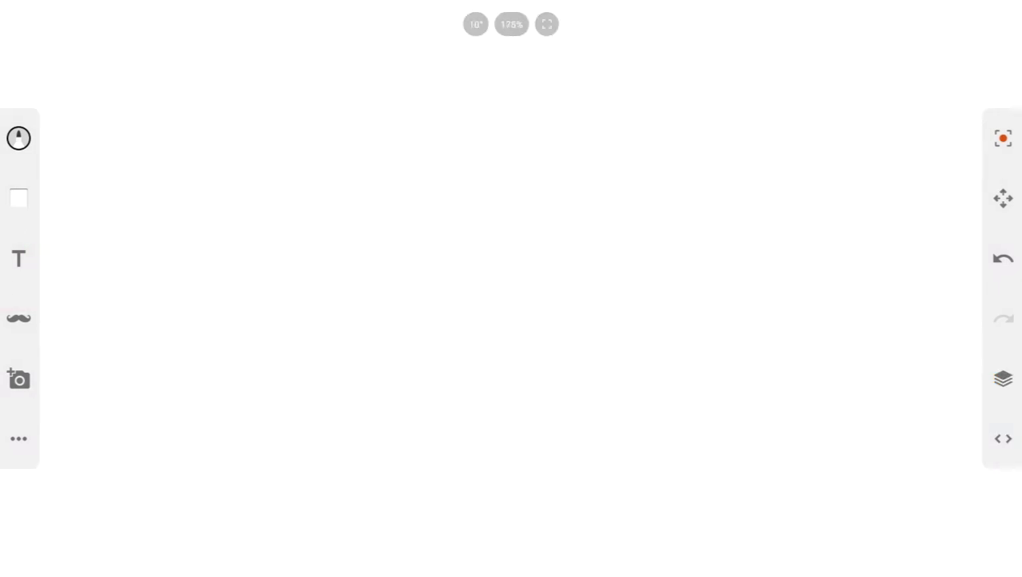
scroll(511, 288, "up", 1)
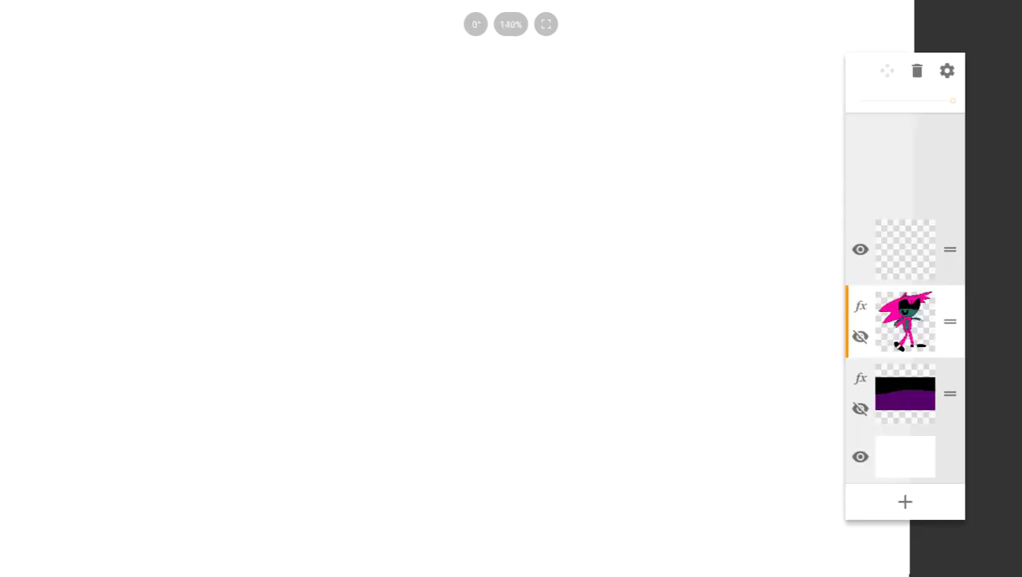
- Draw a large, slightly tilted oval on its own layer above the hidden character, replacing the first trial oval
mouse_move(421, 104)
left_mouse_down()
mouse_move(345, 122)
mouse_move(306, 311)
mouse_move(368, 383)
mouse_move(446, 384)
mouse_move(483, 365)
mouse_move(507, 173)
mouse_move(421, 86)
mouse_move(368, 97)
left_mouse_up()
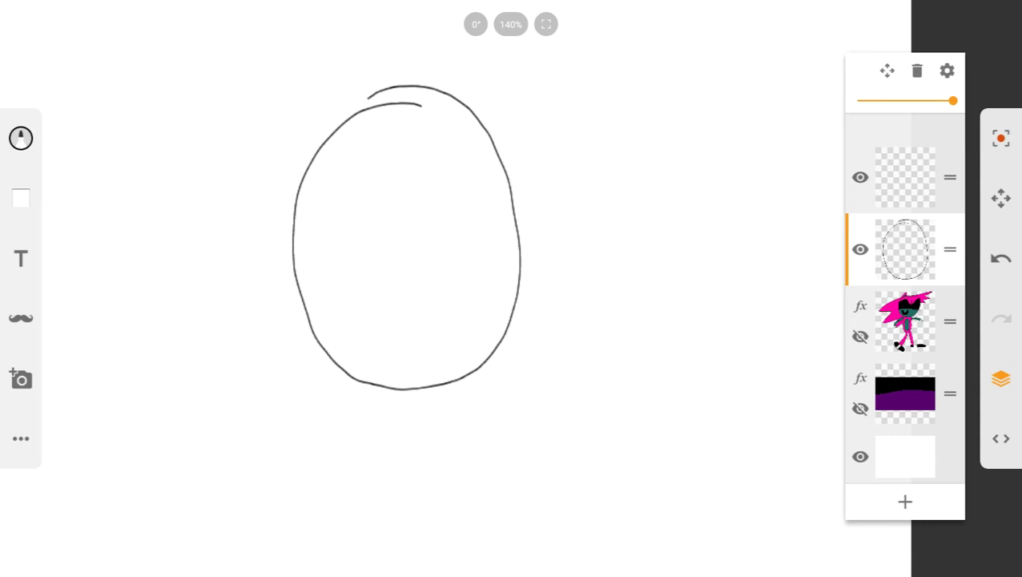
key("ctrl+z")
mouse_move(443, 97)
left_mouse_down()
mouse_move(367, 285)
mouse_move(553, 324)
mouse_move(530, 129)
mouse_move(447, 91)
mouse_move(379, 117)
mouse_move(367, 180)
left_mouse_up()
scroll(377, 124, "up", 10)
scroll(416, 289, "down", 10)
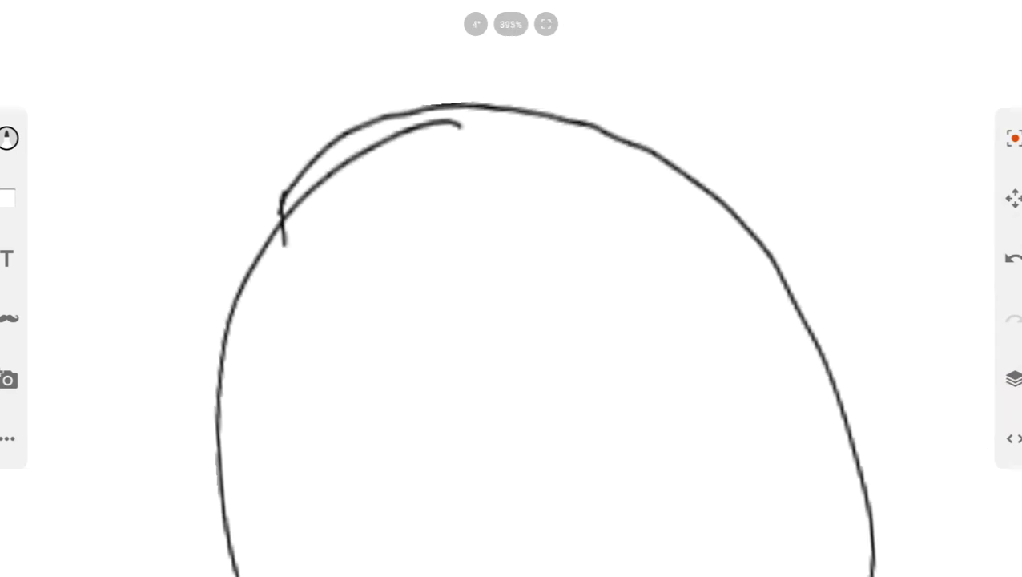
scroll(435, 348, "up", 1)
scroll(386, 283, "down", 4)
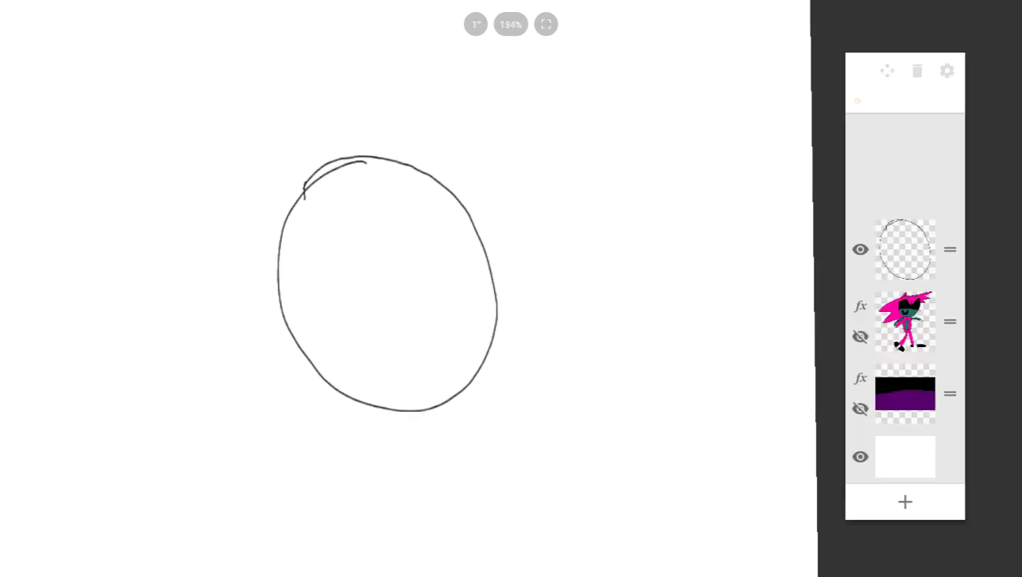
scroll(694, 232, "down", 3)
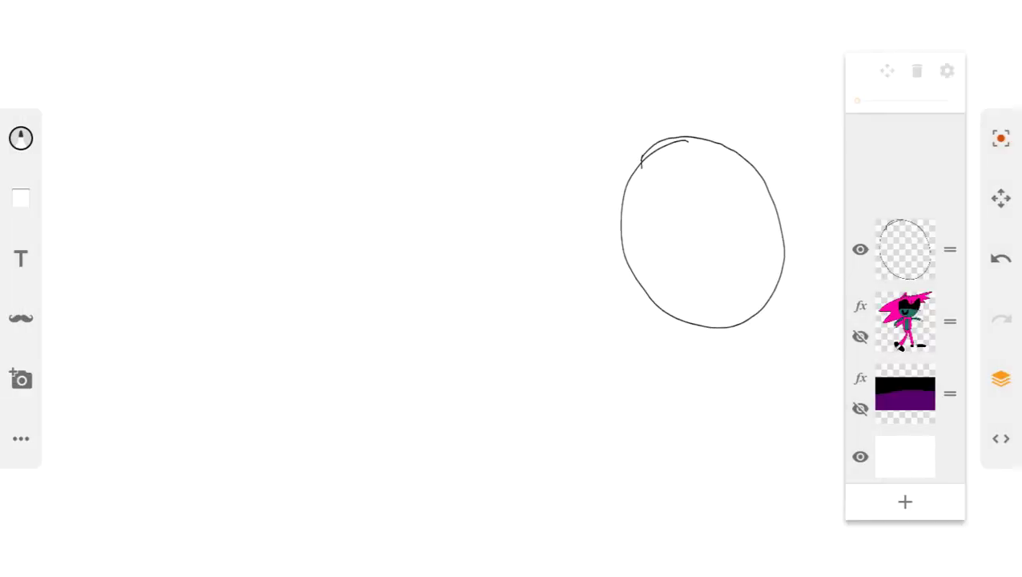
- Try scaling the oval outline down slightly
left_click(1001, 198)
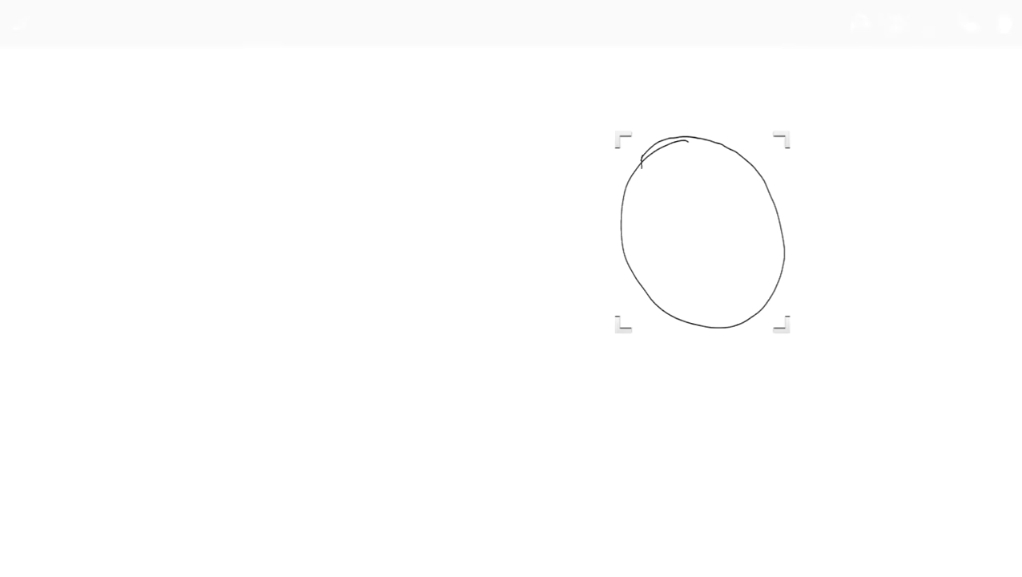
left_click(19, 24)
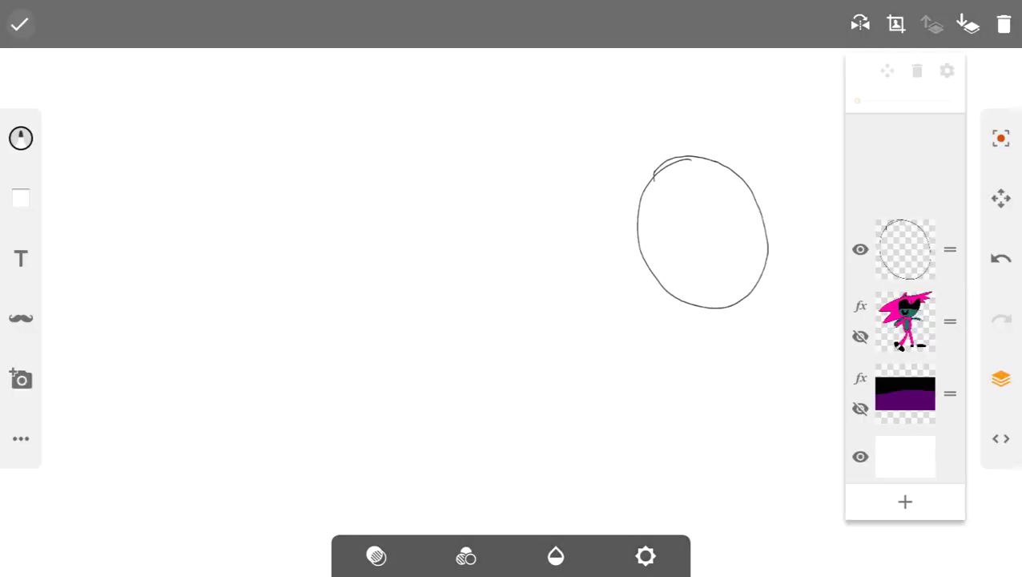
scroll(705, 244, "up", 10)
scroll(565, 240, "up", 3)
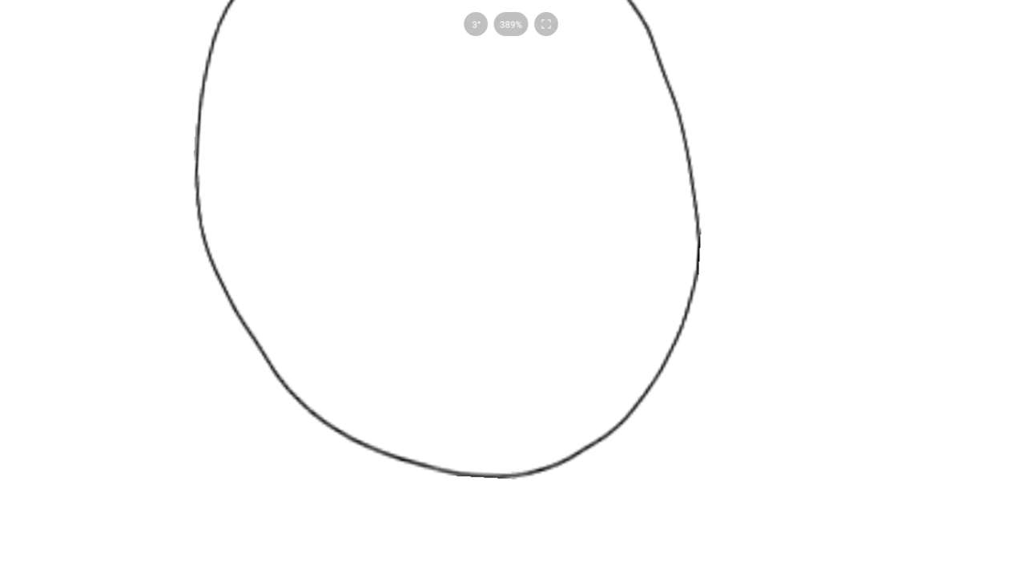
scroll(561, 321, "down", 7)
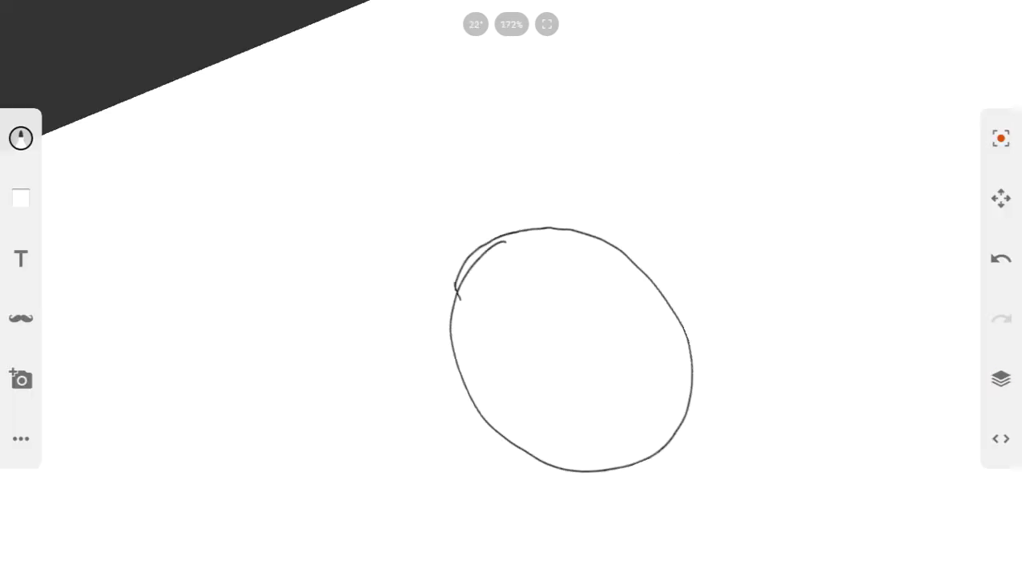
scroll(565, 345, "down", 1)
- Try curved strokes around the oval, and undo them together with the oval's resize
mouse_move(512, 198)
left_mouse_down()
mouse_move(638, 202)
mouse_move(811, 255)
left_mouse_up()
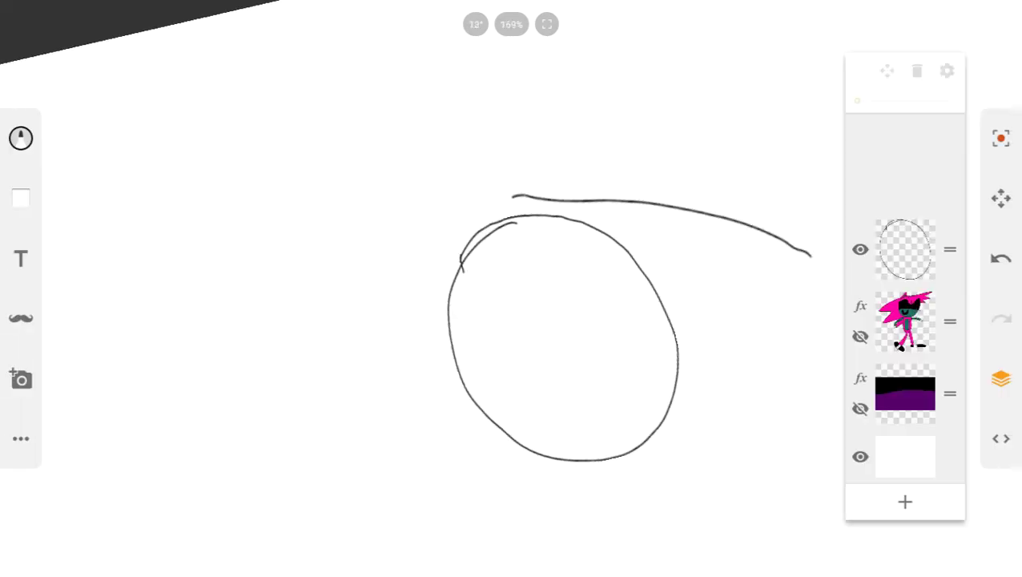
left_click_drag(461, 233, 534, 198)
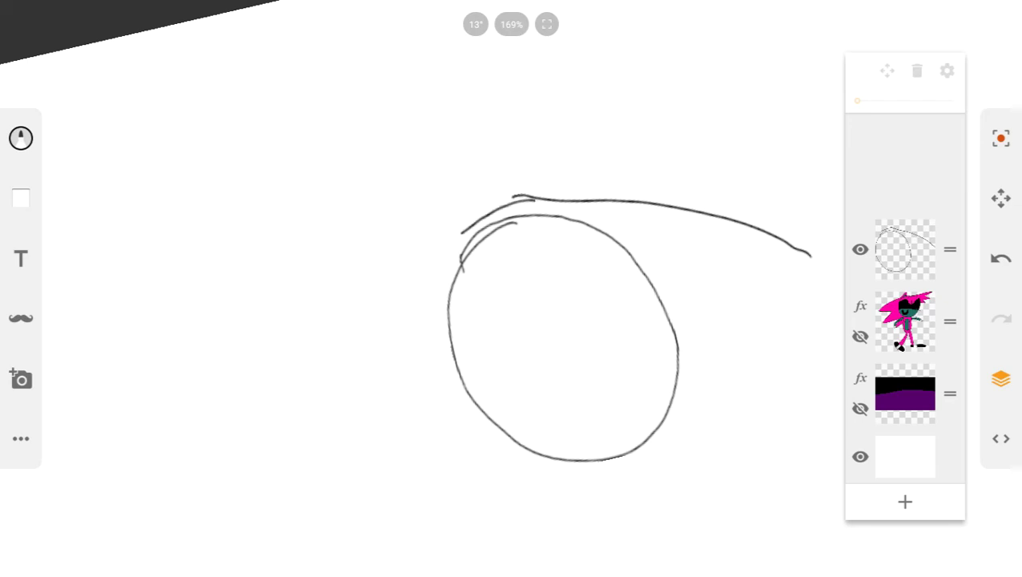
left_click(1001, 258)
left_click(1002, 258)
left_click(1002, 258)
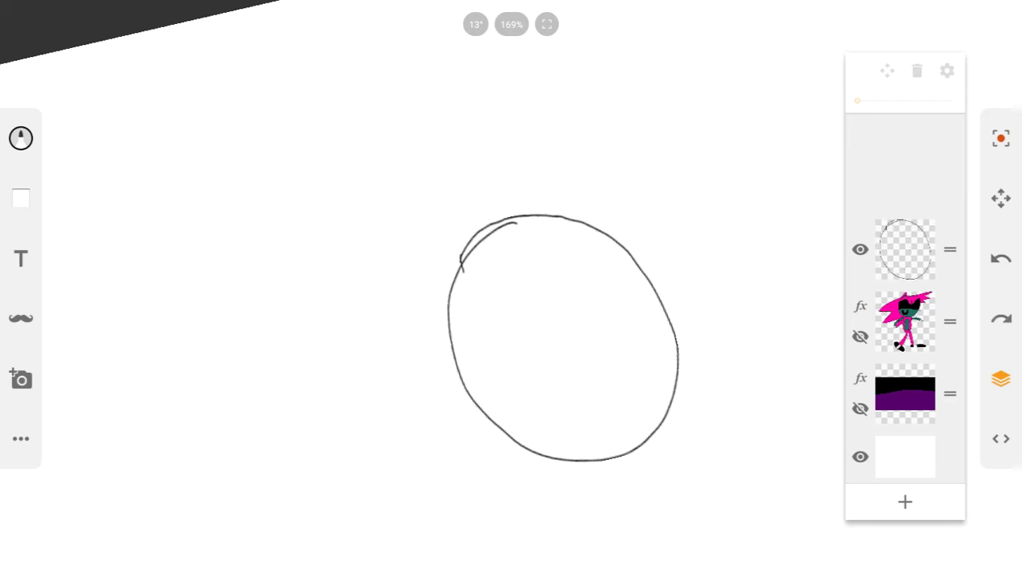
mouse_move(487, 213)
left_mouse_down()
mouse_move(843, 241)
mouse_move(750, 302)
mouse_move(844, 370)
mouse_move(775, 419)
mouse_move(830, 459)
mouse_move(740, 443)
left_mouse_up()
left_click(1001, 258)
left_click(1002, 258)
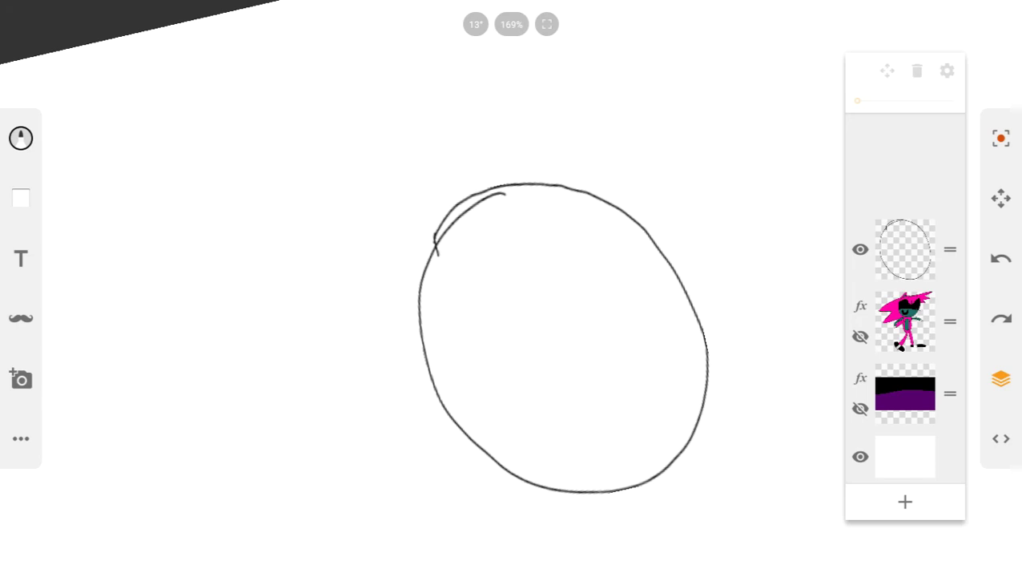
- Rotate the oval outline into a more upright position
left_click(1002, 198)
left_click_drag(659, 153, 710, 176)
left_click(19, 24)
- Try a few freehand body strokes around the lower part of the oval and undo them
left_click_drag(563, 337, 533, 156)
left_click_drag(508, 349, 521, 495)
mouse_move(551, 530)
left_mouse_down()
mouse_move(628, 542)
mouse_move(644, 519)
left_mouse_up()
key("ctrl+z")
- Draw an elongated, rounded body outline hanging from the underside of the oval head
scroll(657, 273, "down", 3)
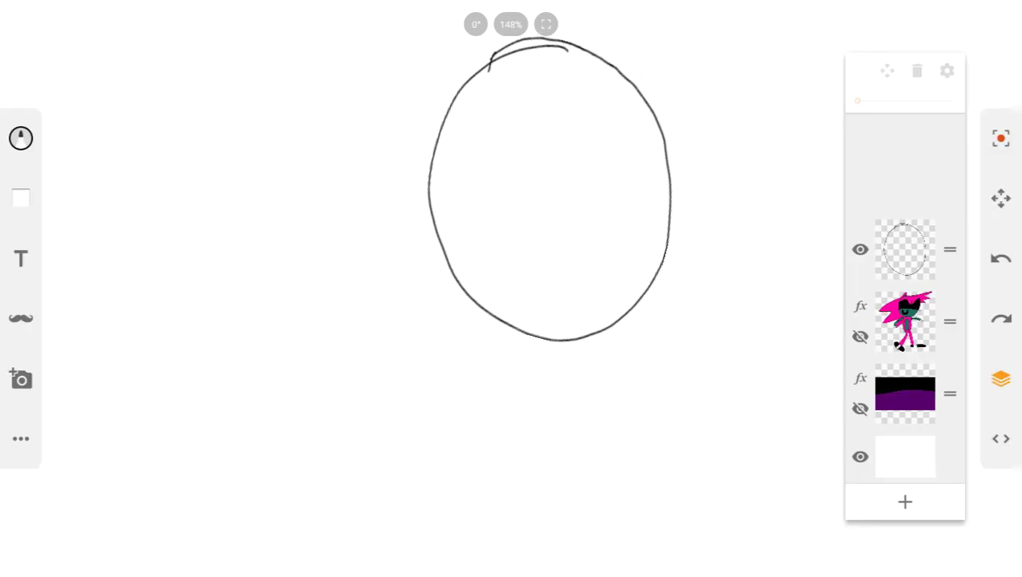
mouse_move(534, 359)
left_mouse_down()
mouse_move(560, 477)
mouse_move(579, 500)
mouse_move(634, 509)
mouse_move(606, 346)
left_mouse_up()
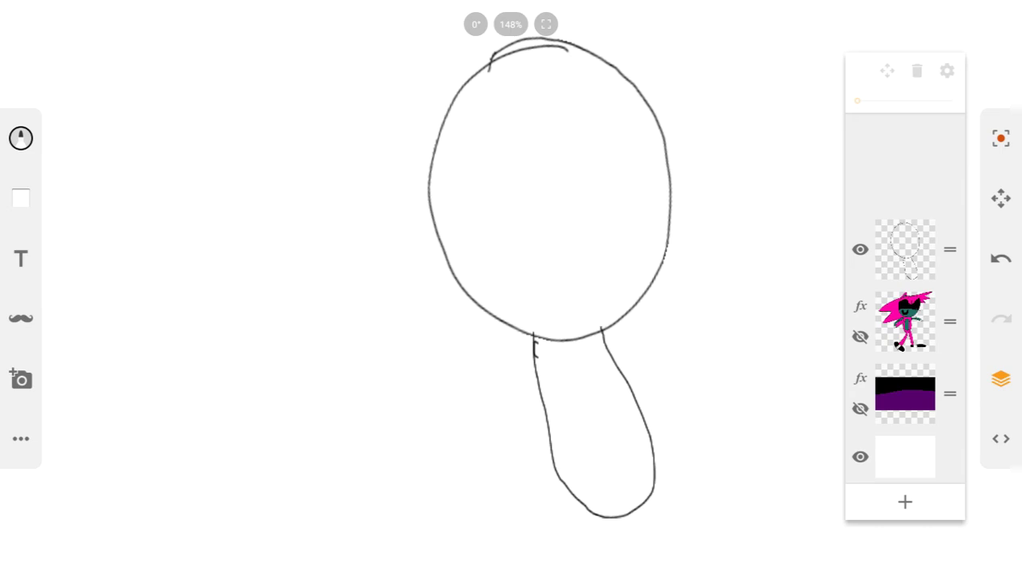
- Draw a large curved shape sweeping beneath the body and looping up beside the head
scroll(561, 345, "up", 5)
scroll(528, 320, "down", 5)
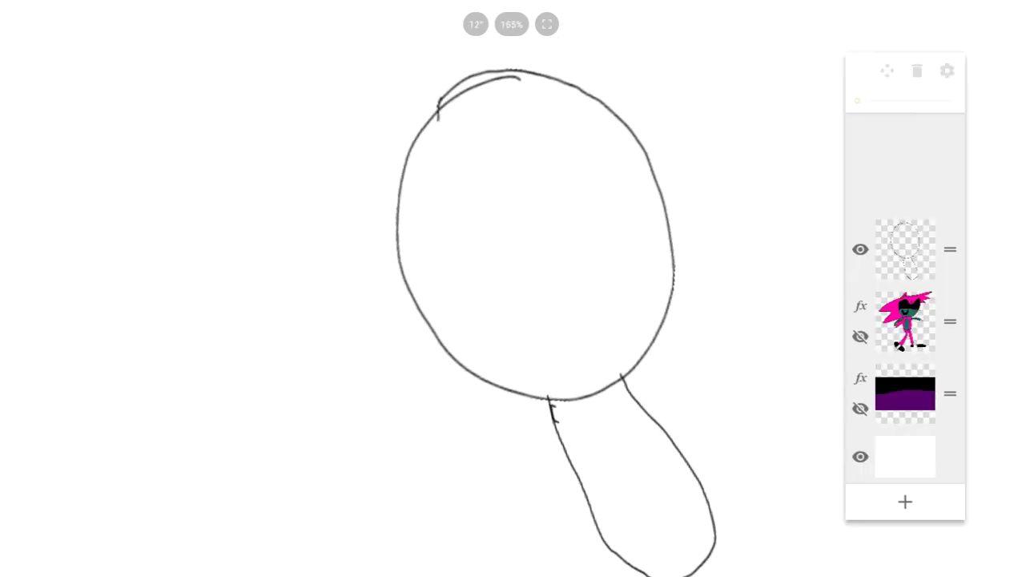
scroll(529, 320, "down", 3)
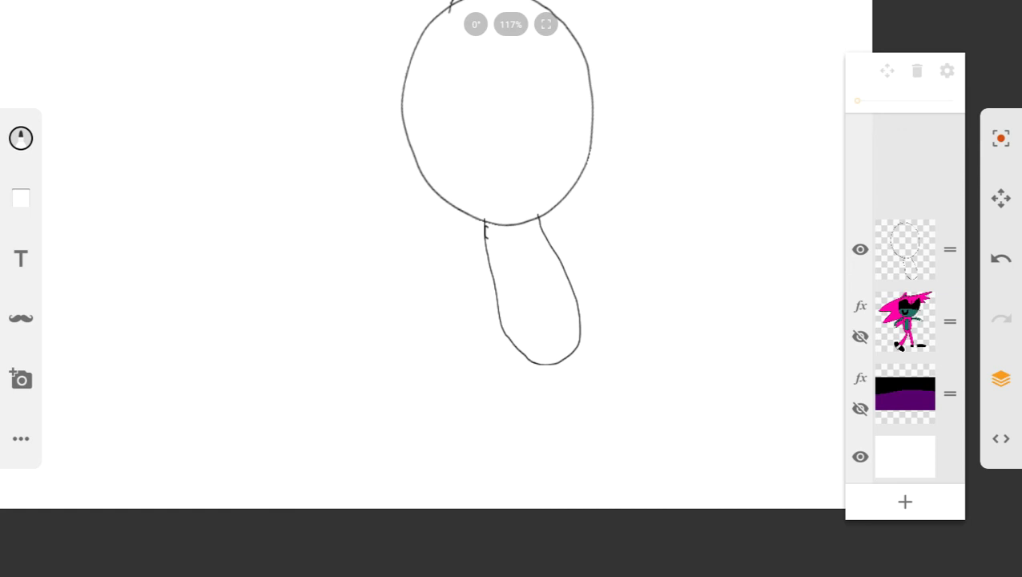
mouse_move(443, 354)
left_mouse_down()
mouse_move(661, 374)
mouse_move(686, 234)
mouse_move(663, 180)
mouse_move(633, 176)
mouse_move(604, 266)
mouse_move(596, 437)
mouse_move(555, 458)
mouse_move(476, 446)
mouse_move(402, 335)
mouse_move(423, 284)
left_mouse_up()
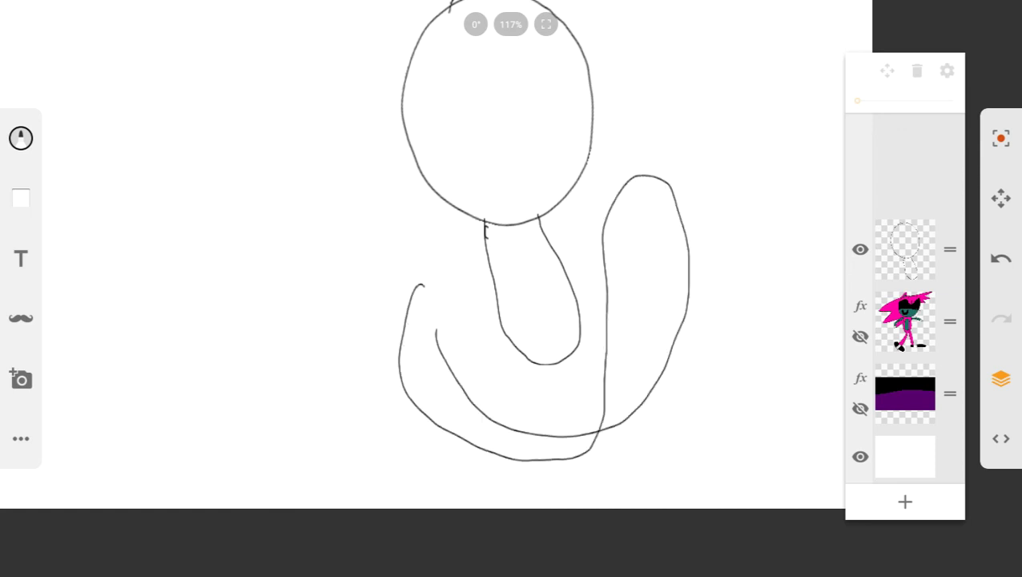
- Close the open tip of the large curved shape and draw two curved legs linking the body's underside to it
left_click_drag(439, 340, 446, 357)
scroll(520, 433, "up", 5)
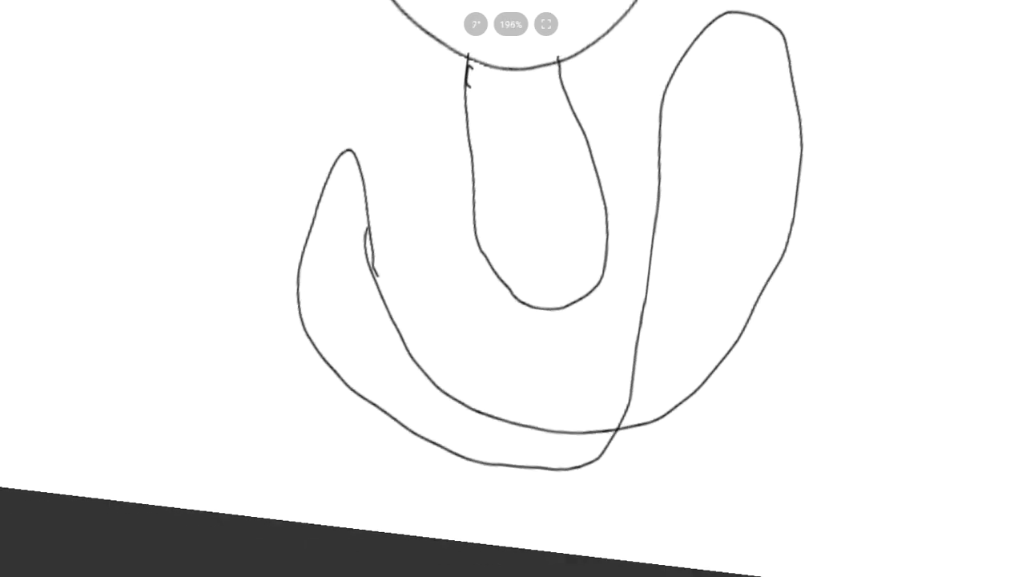
scroll(544, 320, "up", 1)
left_click_drag(517, 270, 379, 335)
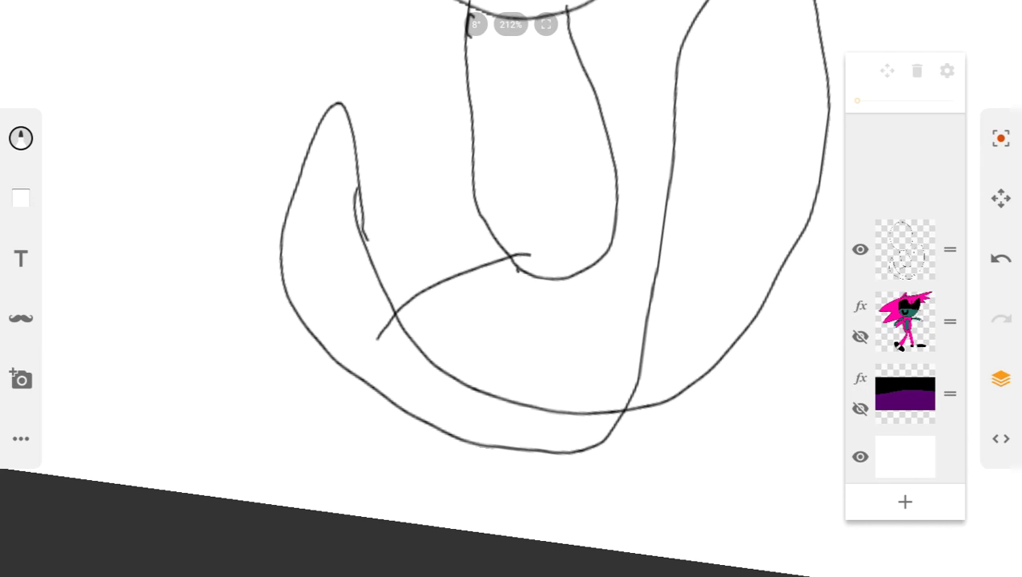
mouse_move(541, 275)
left_mouse_down()
mouse_move(444, 303)
mouse_move(411, 338)
left_mouse_up()
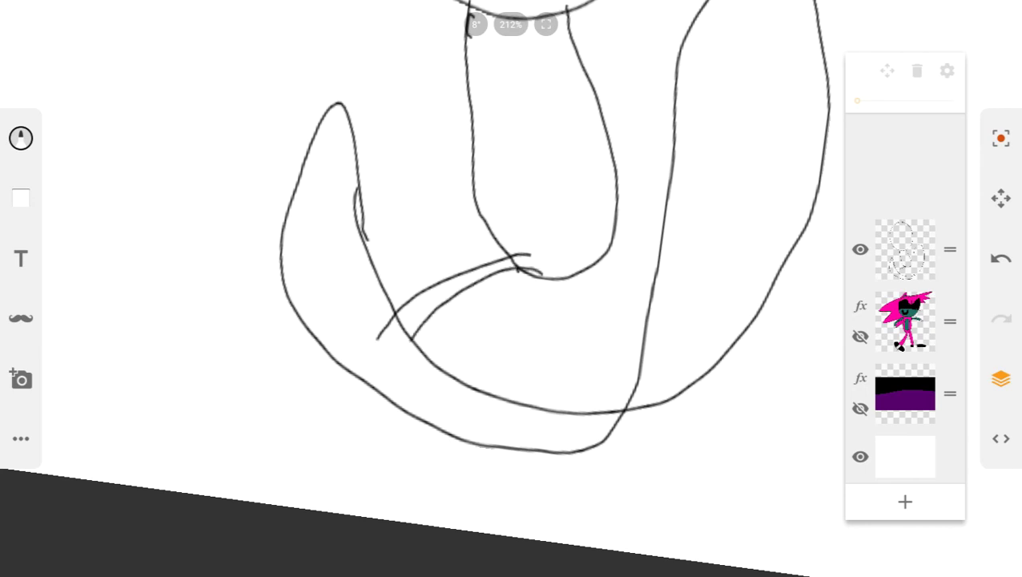
left_click_drag(603, 254, 642, 311)
left_click_drag(621, 245, 640, 286)
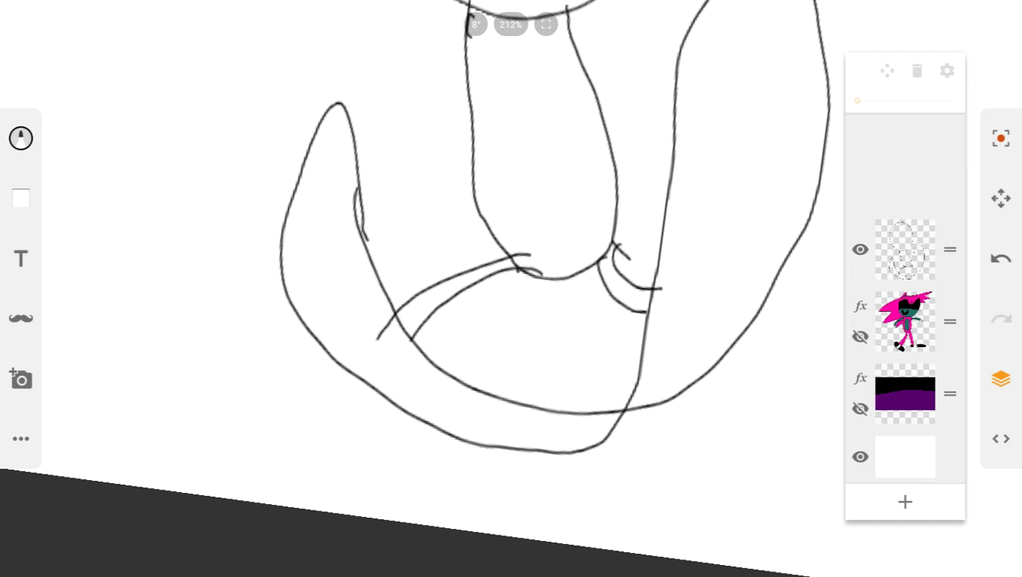
- Draw an elongated oval belly patch inside the body outline
scroll(552, 279, "down", 5)
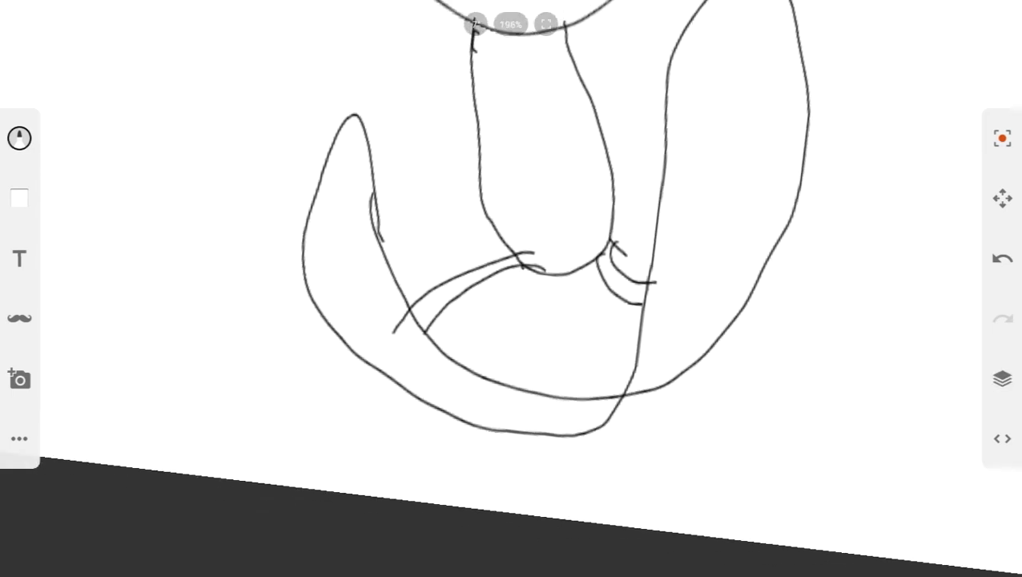
scroll(553, 272, "up", 1)
scroll(513, 288, "up", 5)
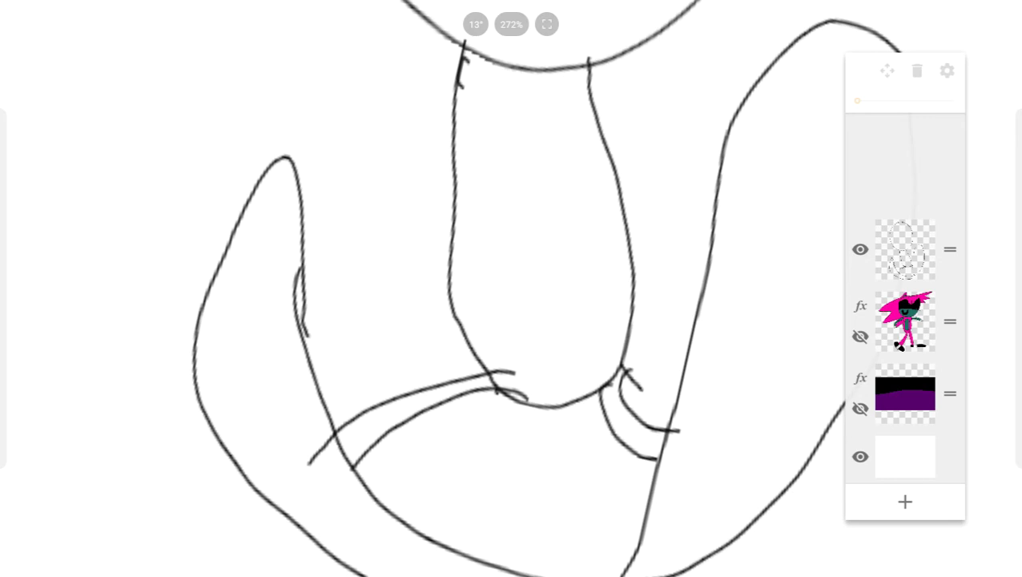
mouse_move(524, 106)
left_mouse_down()
mouse_move(575, 353)
mouse_move(538, 130)
left_mouse_up()
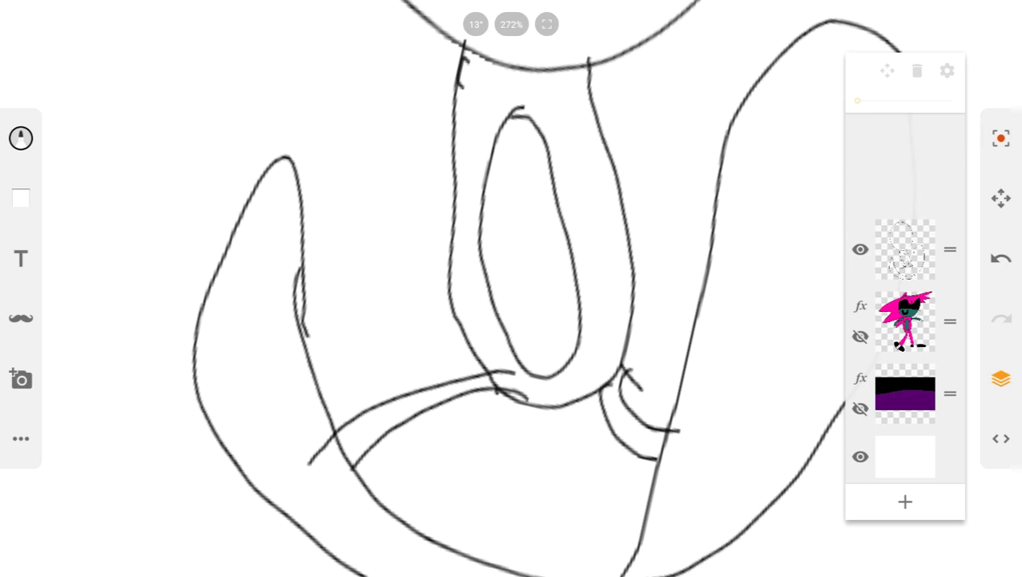
- Draw a raised arm from the body's upper edge beside the head, with a wrist line and a rounded hand
scroll(513, 288, "down", 5)
scroll(512, 289, "up", 5)
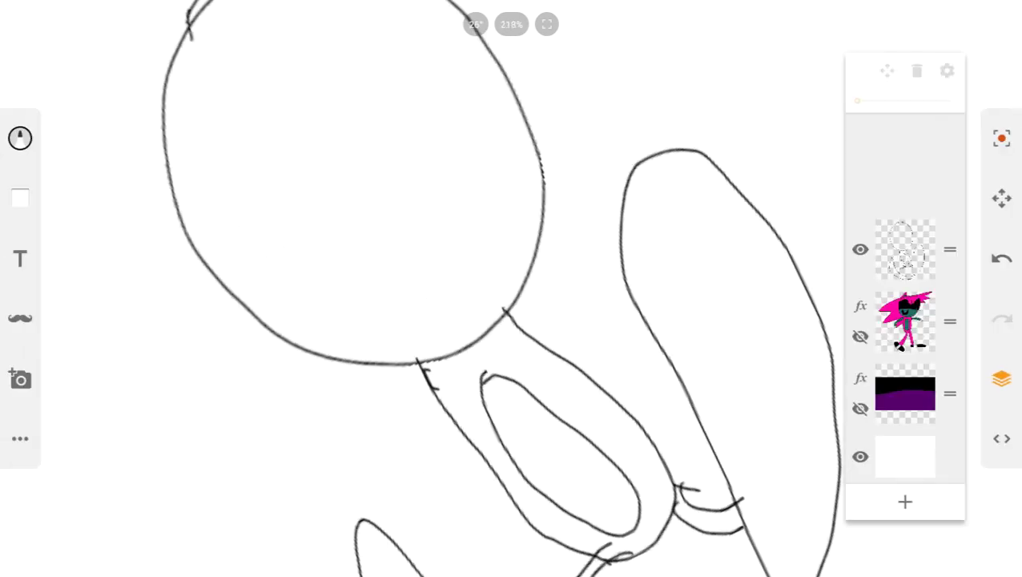
left_click_drag(533, 350, 589, 249)
mouse_move(571, 362)
left_mouse_down()
mouse_move(614, 265)
mouse_move(608, 202)
left_mouse_up()
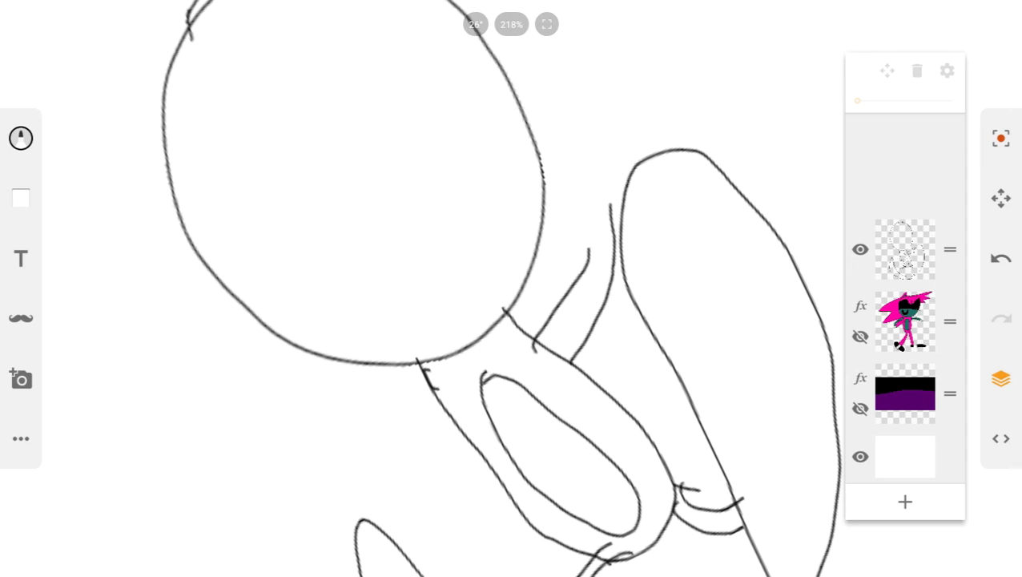
scroll(615, 227, "up", 8)
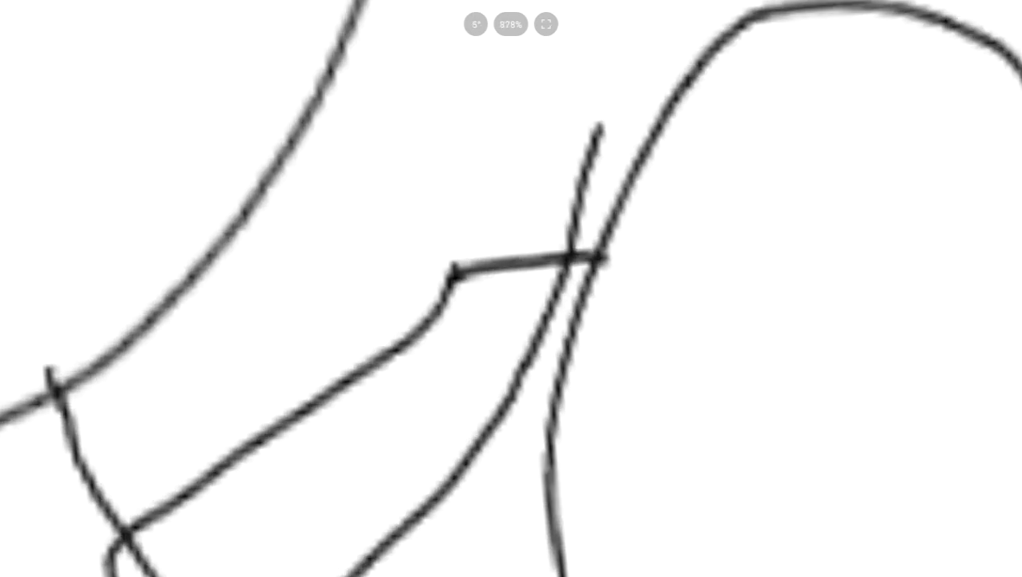
mouse_move(433, 298)
left_mouse_down()
mouse_move(475, 168)
mouse_move(572, 43)
mouse_move(624, 26)
mouse_move(593, 285)
left_mouse_up()
left_click(552, 308)
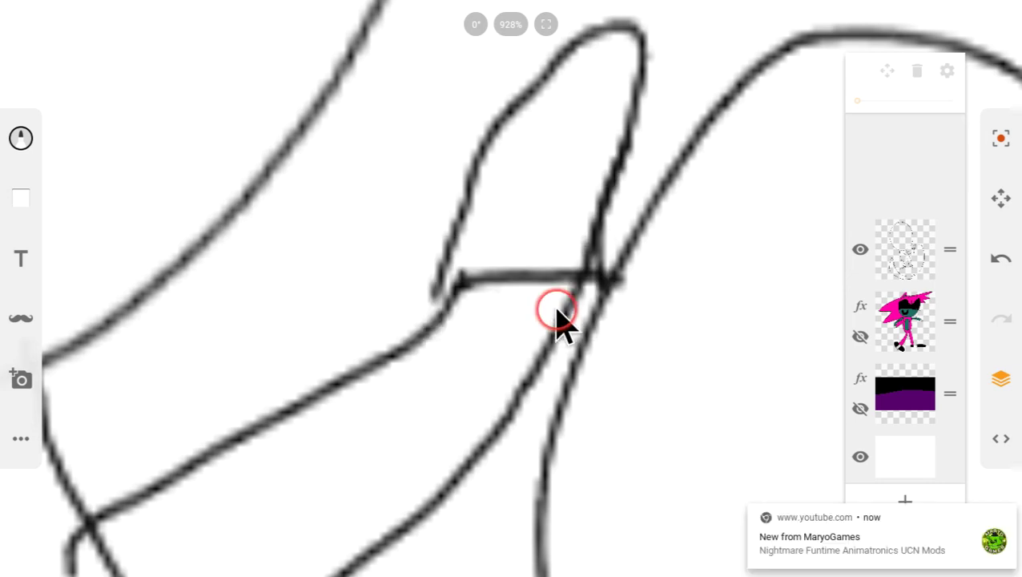
mouse_move(455, 246)
left_mouse_down()
mouse_move(426, 311)
mouse_move(434, 322)
left_mouse_up()
scroll(512, 281, "down", 1)
scroll(577, 256, "down", 5)
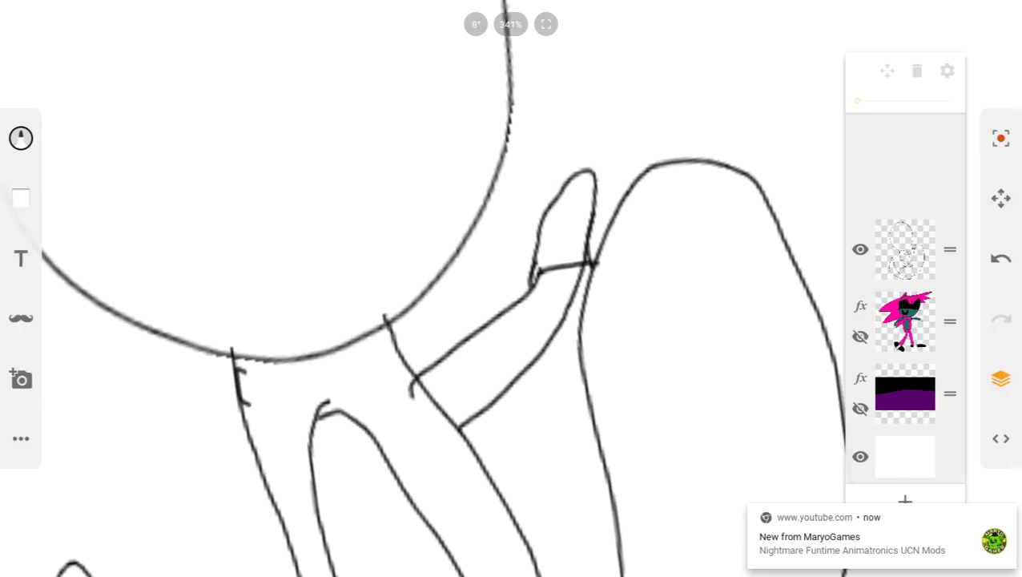
- Try a second, thinner arm alongside the raised arm and undo its strokes
scroll(593, 240, "down", 3)
scroll(513, 289, "up", 5)
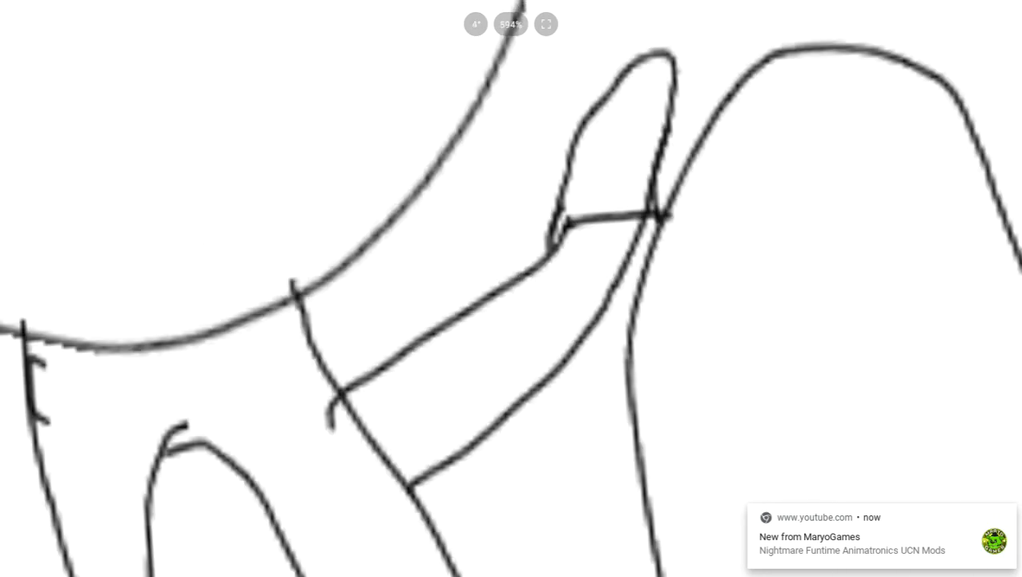
mouse_move(280, 370)
left_mouse_down()
mouse_move(530, 137)
mouse_move(600, 38)
left_mouse_up()
mouse_move(303, 386)
left_mouse_down()
mouse_move(417, 306)
mouse_move(557, 162)
mouse_move(597, 83)
mouse_move(571, 72)
mouse_move(617, 21)
mouse_move(667, 4)
mouse_move(593, 88)
left_mouse_up()
scroll(441, 288, "down", 6)
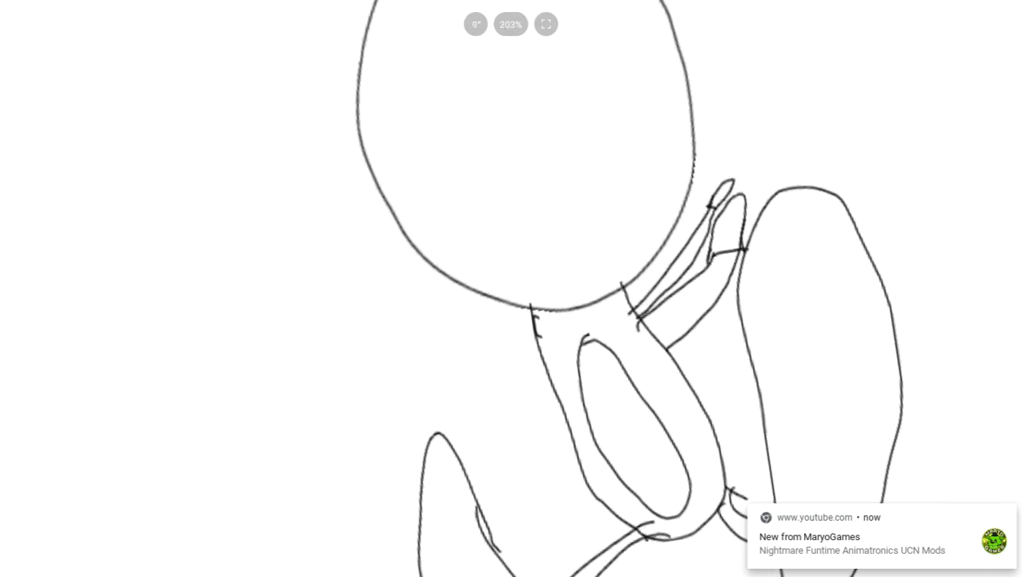
left_click(1001, 258)
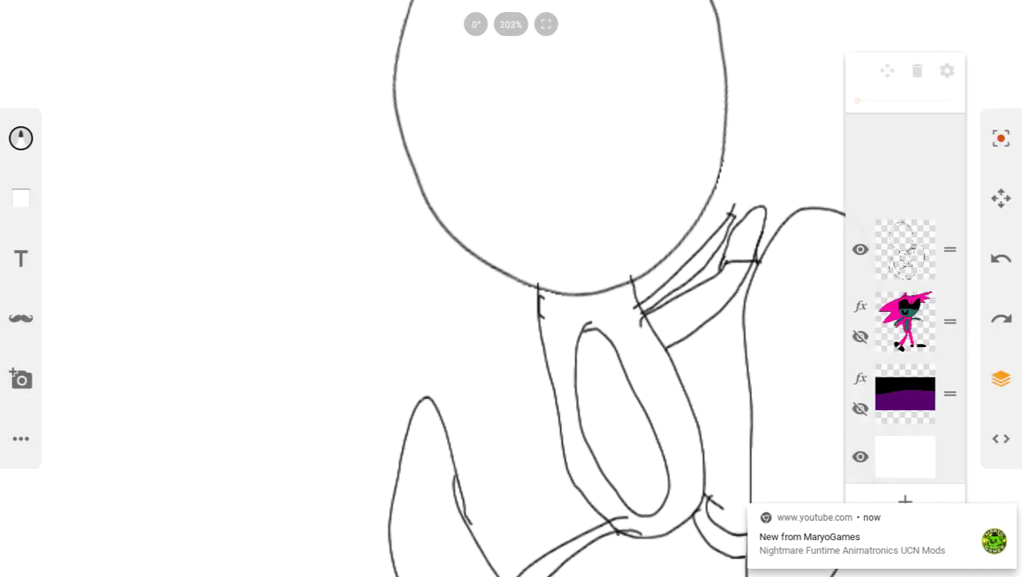
left_click(1001, 258)
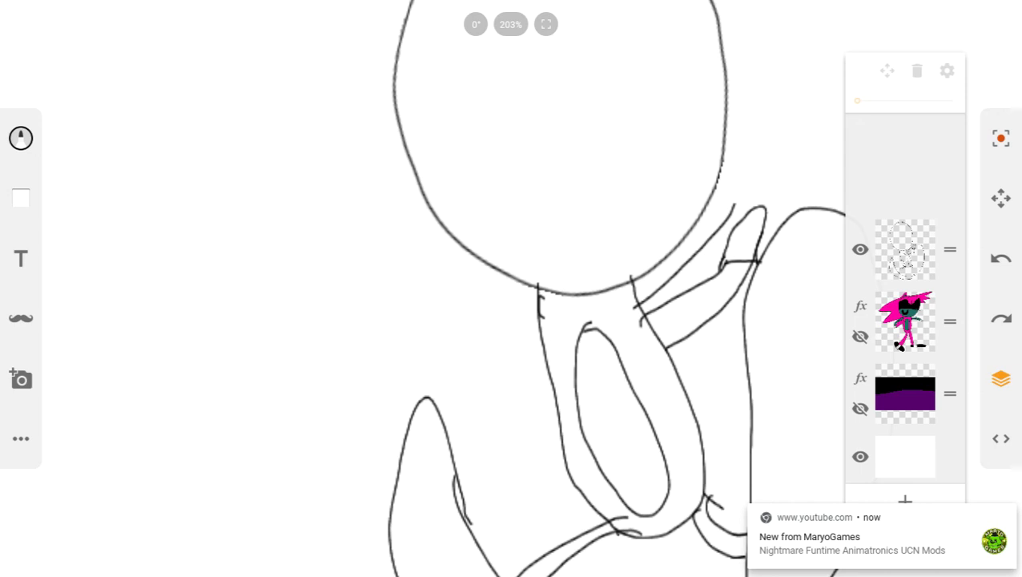
left_click_drag(670, 370, 754, 312)
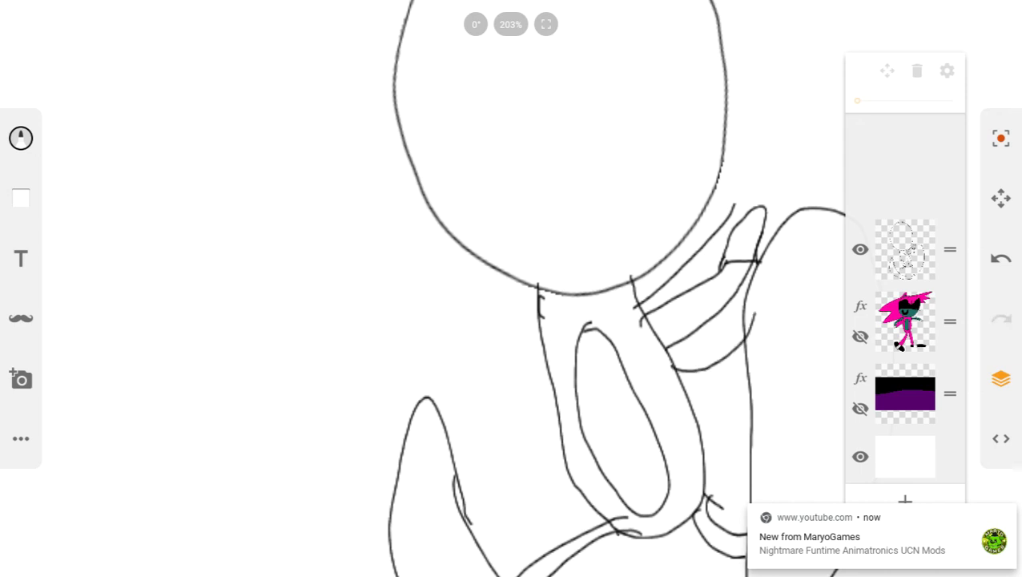
key("ctrl+z")
key("ctrl+z")
scroll(598, 349, "down", 5)
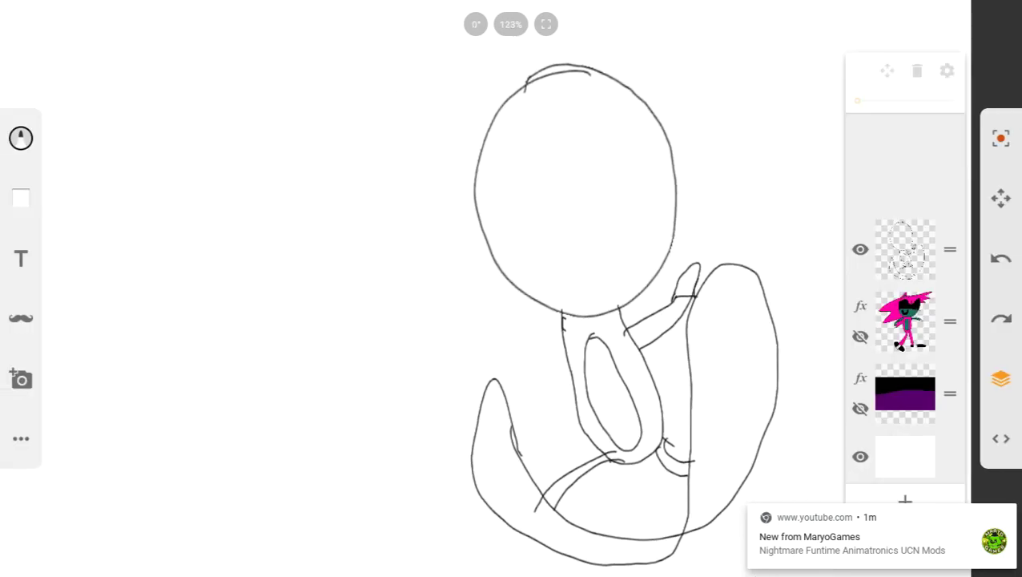
- Try an arm stroke on the body's opposite side, and undo it together with the whole raised arm
left_click_drag(565, 324, 473, 323)
left_click(1001, 258)
left_click(1001, 258)
left_click(1001, 258)
left_click(1000, 258)
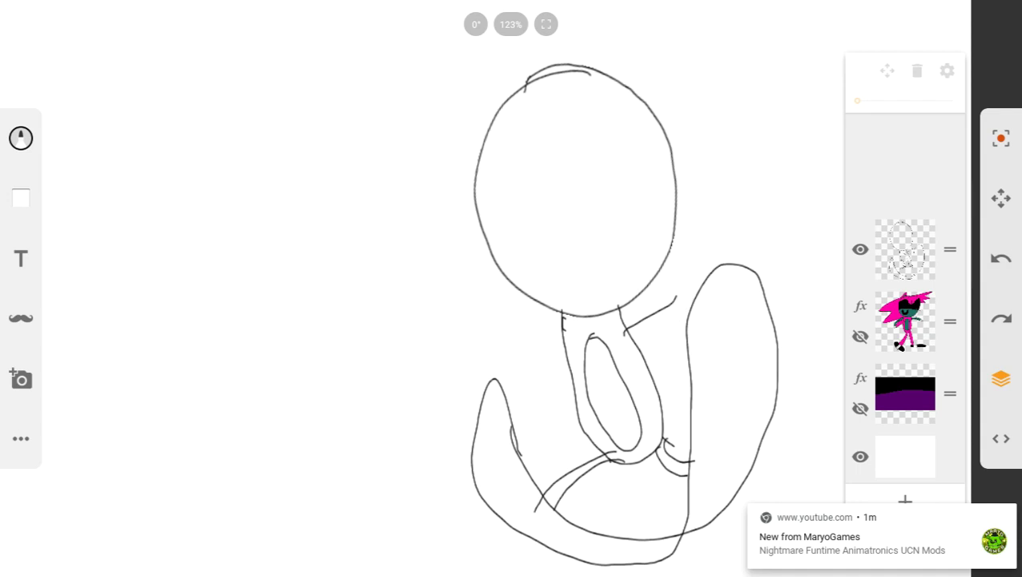
key("ctrl+z")
- Draw one curved arm line from the body's upper edge up alongside the head, undoing the extra stroke
scroll(671, 322, "up", 10)
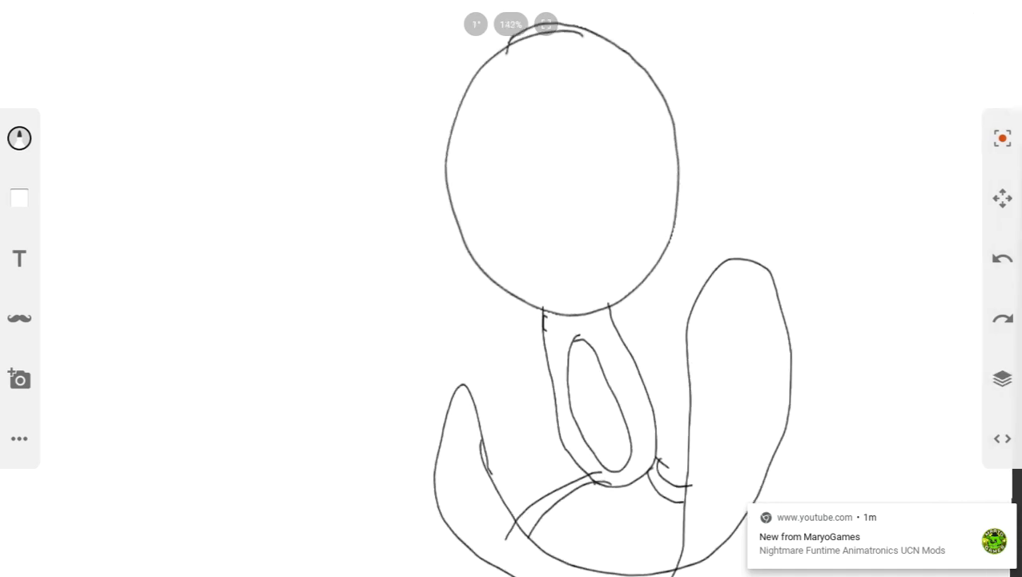
left_click_drag(516, 334, 701, 108)
mouse_move(544, 388)
left_mouse_down()
mouse_move(684, 271)
mouse_move(705, 230)
mouse_move(715, 128)
mouse_move(680, 120)
left_mouse_up()
left_click(1001, 258)
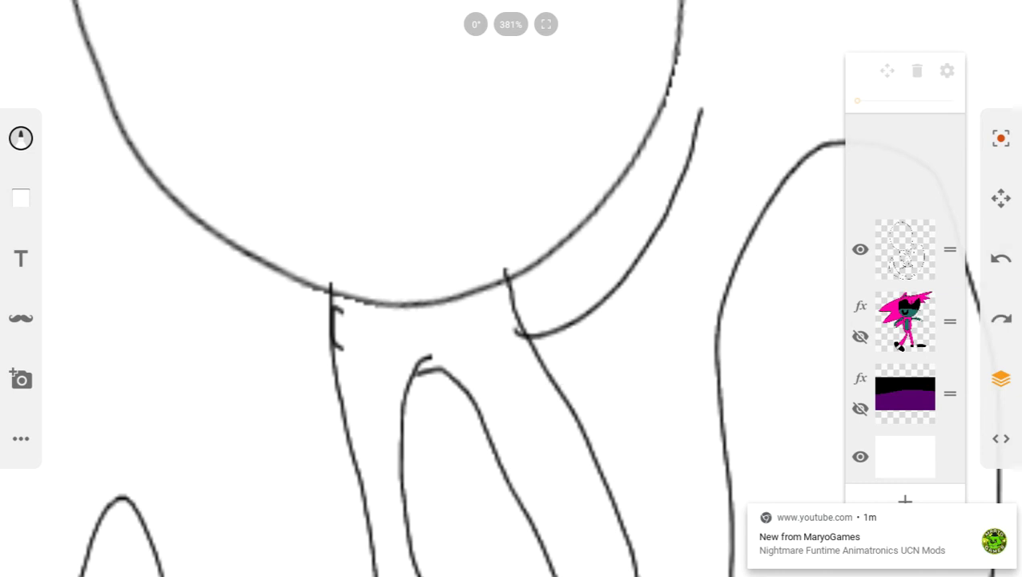
- Try an outer arm line with a rounded hand and a second arm beside it, and undo them
mouse_move(555, 398)
left_mouse_down()
mouse_move(710, 258)
mouse_move(746, 138)
mouse_move(679, 116)
mouse_move(766, 58)
mouse_move(739, 135)
left_mouse_up()
mouse_move(516, 335)
left_mouse_down()
mouse_move(550, 317)
mouse_move(687, 84)
left_mouse_up()
left_click(1001, 258)
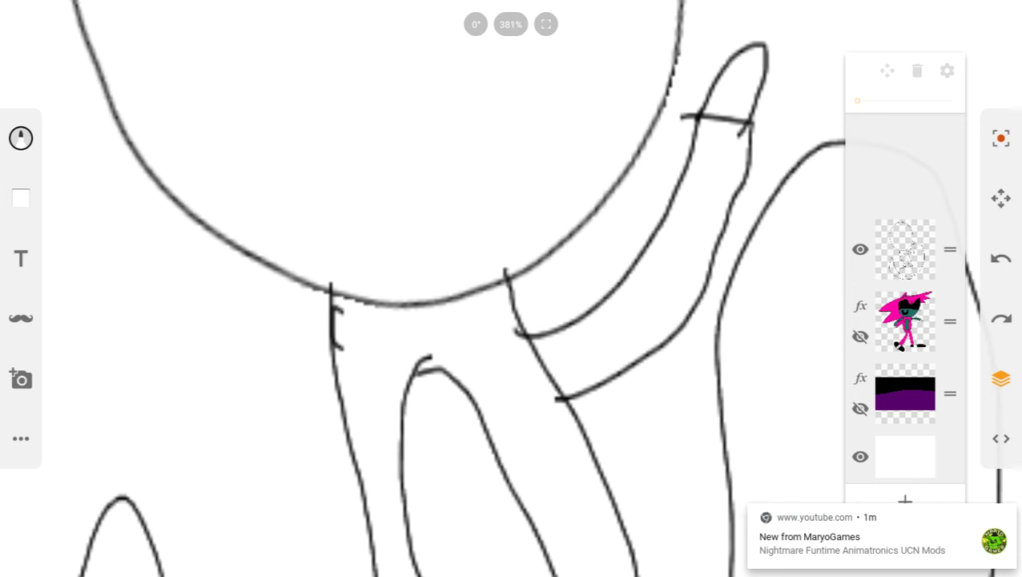
mouse_move(507, 307)
left_mouse_down()
mouse_move(589, 258)
mouse_move(651, 160)
left_mouse_up()
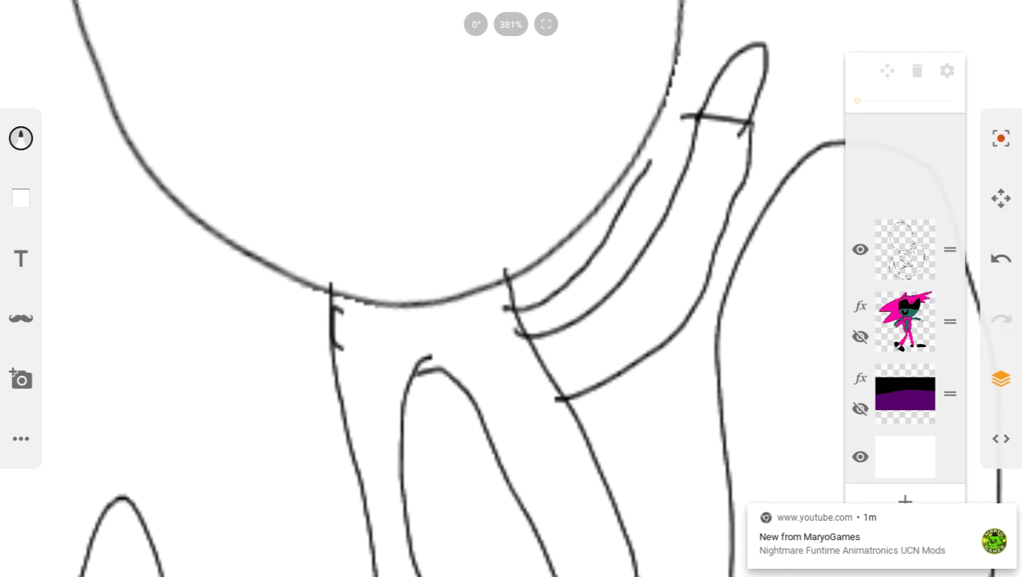
mouse_move(521, 329)
left_mouse_down()
mouse_move(599, 286)
mouse_move(640, 211)
left_mouse_up()
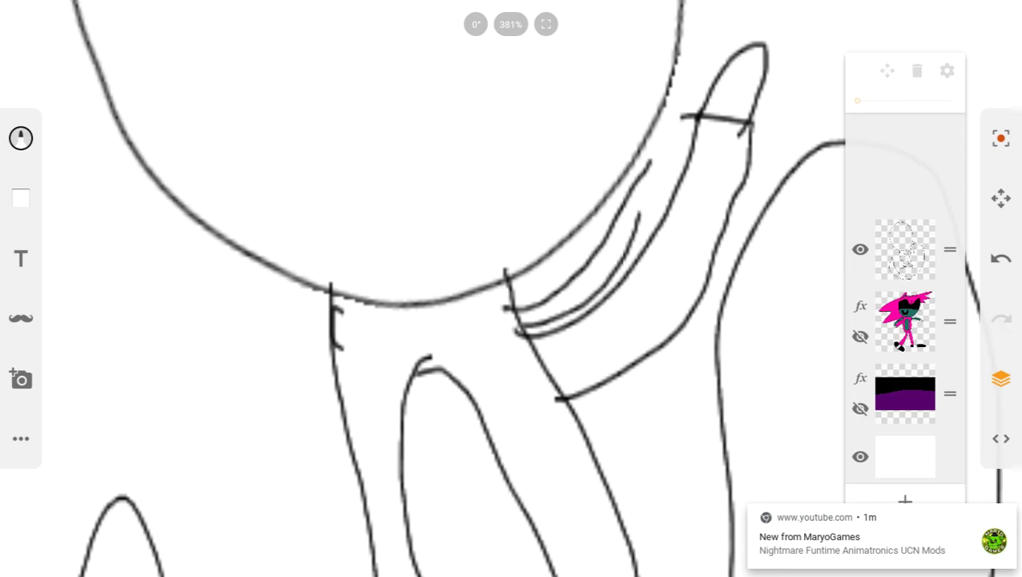
left_click(1002, 258)
left_click(1001, 258)
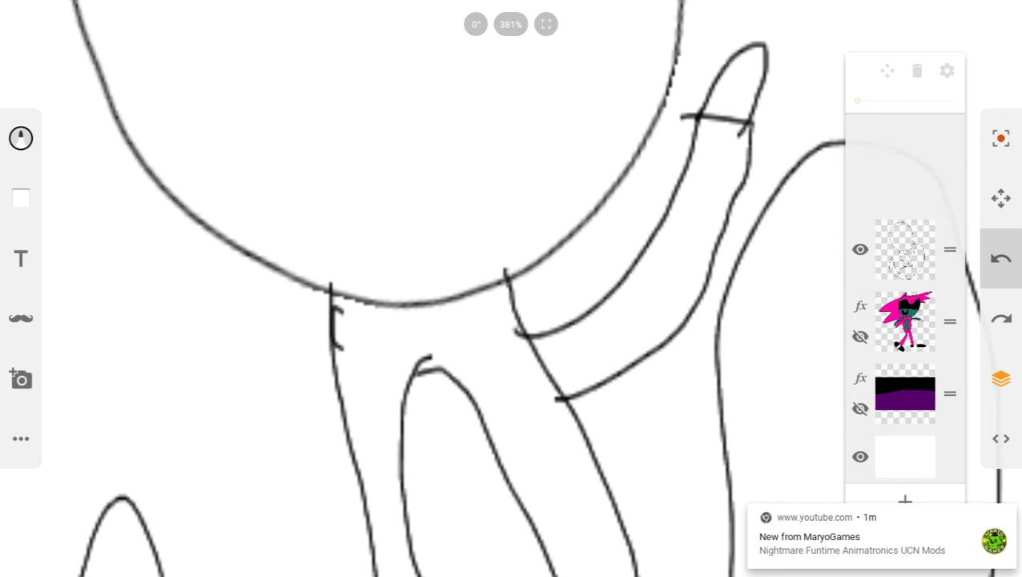
left_click(1002, 258)
- Try a narrower arm with a rounded end plus another line nearer the head, and undo both
mouse_move(546, 373)
left_mouse_down()
mouse_move(692, 232)
mouse_move(730, 165)
mouse_move(685, 110)
left_mouse_up()
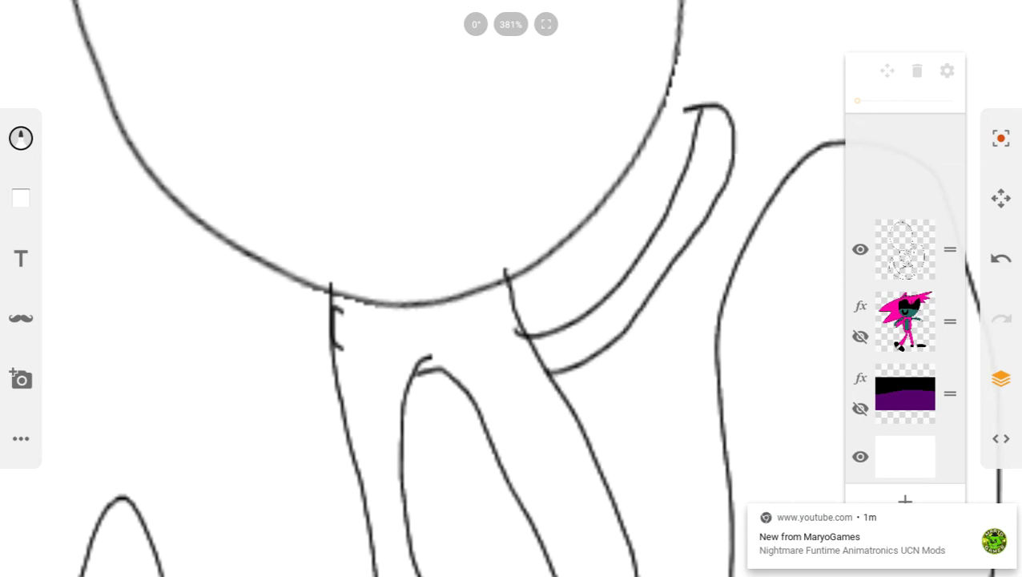
mouse_move(517, 314)
left_mouse_down()
mouse_move(681, 150)
mouse_move(697, 108)
left_mouse_up()
key("ctrl+z")
key("ctrl+z")
key("ctrl+z")
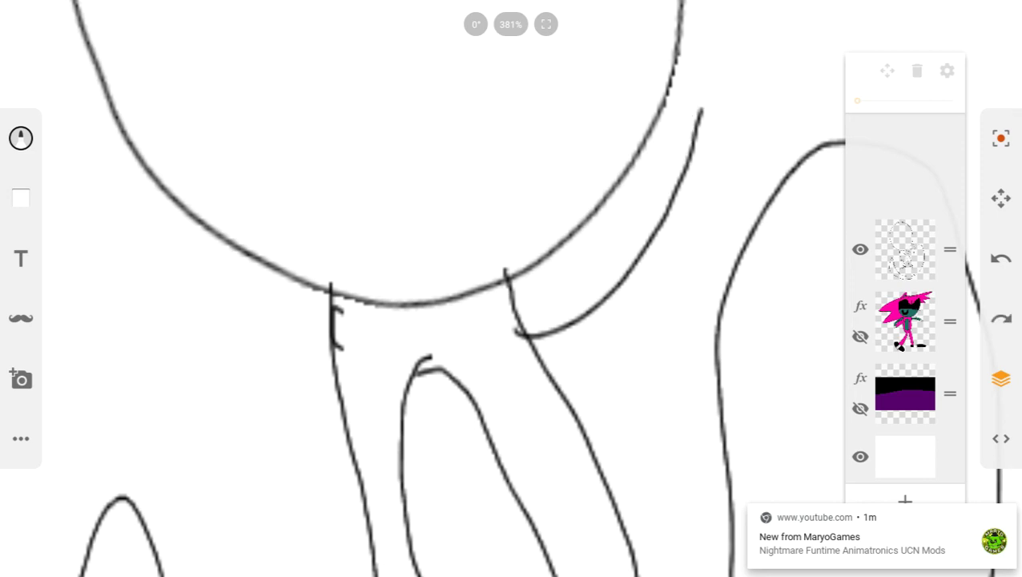
- Complete the outlines of two parallel raised arms with curved lines running from the body up beside the head
mouse_move(515, 309)
left_mouse_down()
mouse_move(630, 227)
mouse_move(688, 99)
mouse_move(725, 112)
left_mouse_up()
mouse_move(529, 378)
left_mouse_down()
mouse_move(681, 313)
mouse_move(770, 119)
left_mouse_up()
mouse_move(532, 362)
left_mouse_down()
mouse_move(745, 156)
mouse_move(765, 114)
mouse_move(785, 125)
left_mouse_up()
key("ctrl+z")
scroll(677, 349, "up", 5)
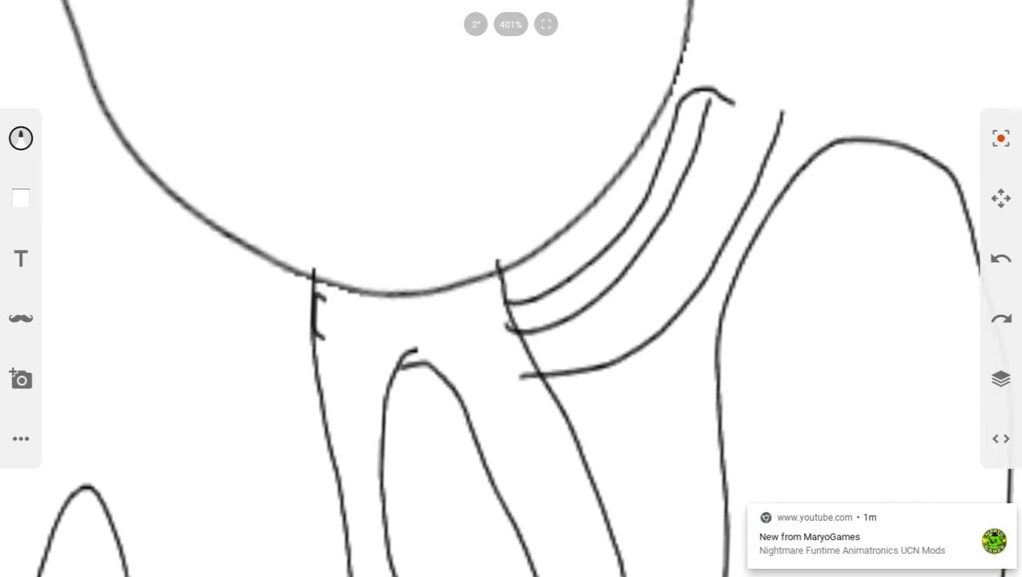
scroll(513, 336, "down", 2)
scroll(543, 398, "down", 2)
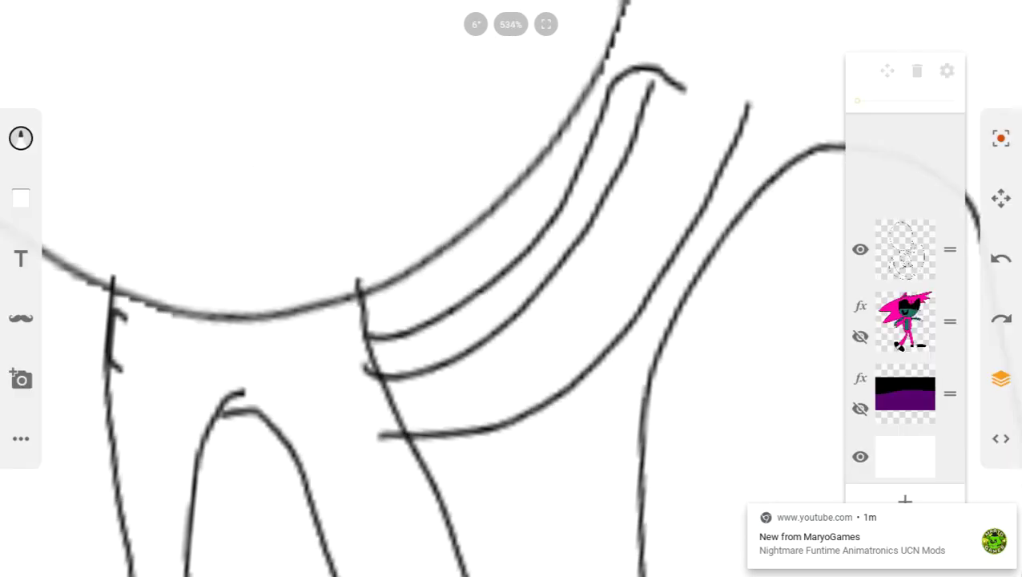
mouse_move(394, 410)
left_mouse_down()
mouse_move(523, 348)
mouse_move(589, 281)
mouse_move(656, 139)
mouse_move(685, 106)
mouse_move(765, 111)
left_mouse_up()
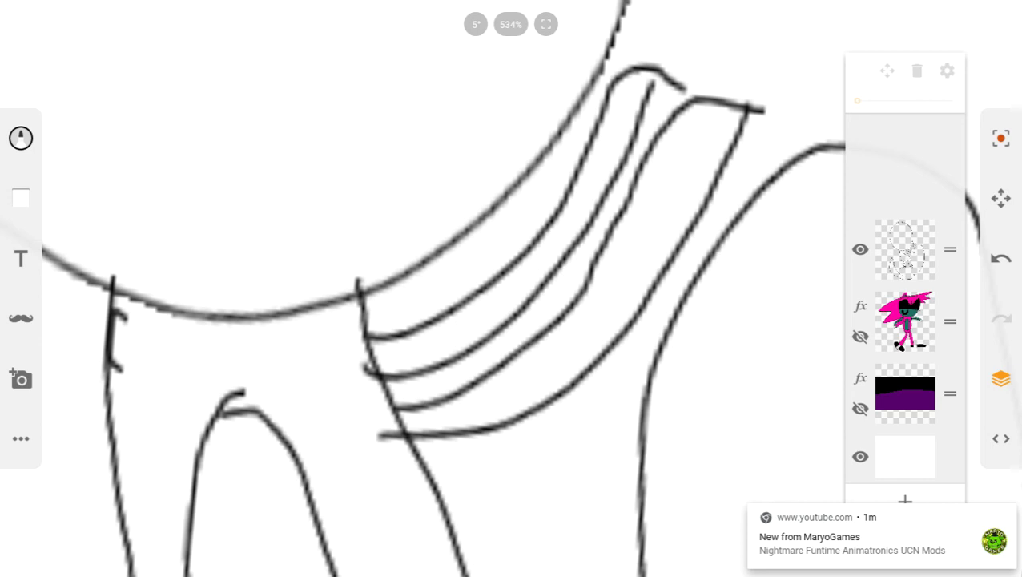
- Add pointed, rounded hands to the ends of both raised arms
left_click_drag(649, 102, 664, 69)
mouse_move(611, 84)
left_mouse_down()
mouse_move(670, 36)
mouse_move(653, 95)
mouse_move(699, 83)
mouse_move(756, 128)
mouse_move(746, 162)
left_mouse_up()
scroll(512, 288, "down", 5)
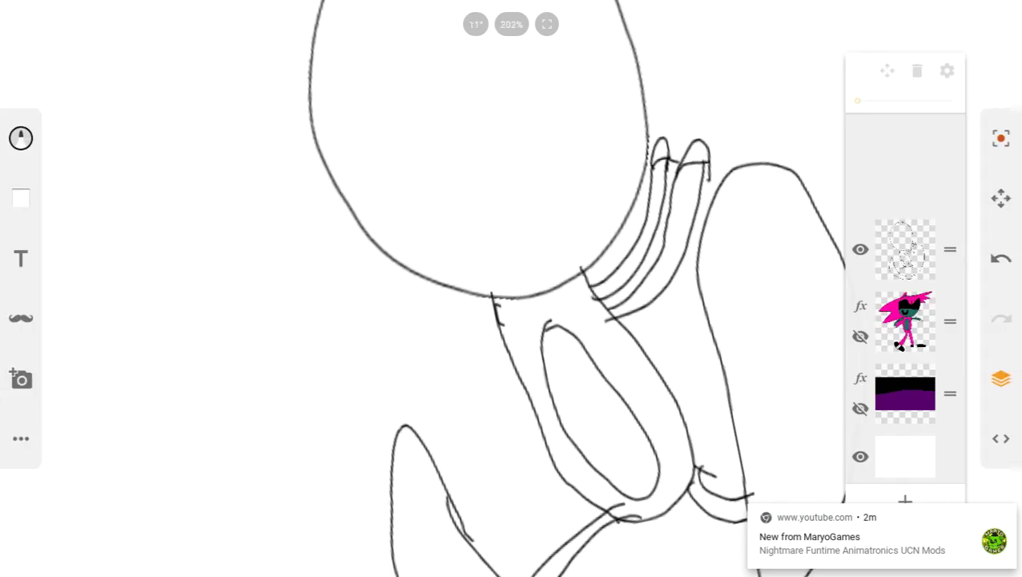
scroll(513, 288, "down", 4)
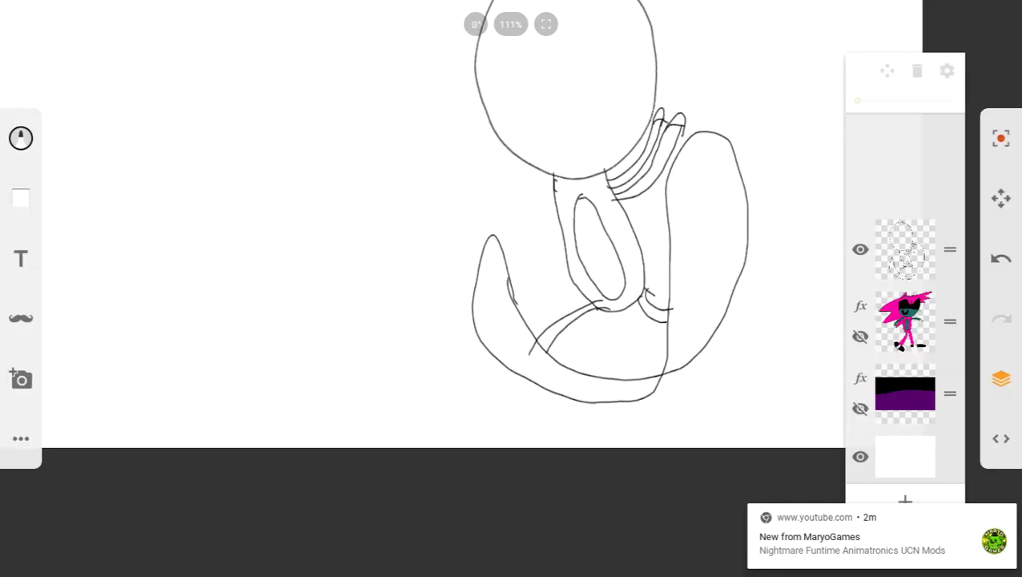
- Draw large spiky quills sweeping back from the top of the head, ending in jagged points that rejoin the curled shape behind the body
left_click(1000, 378)
scroll(512, 288, "up", 5)
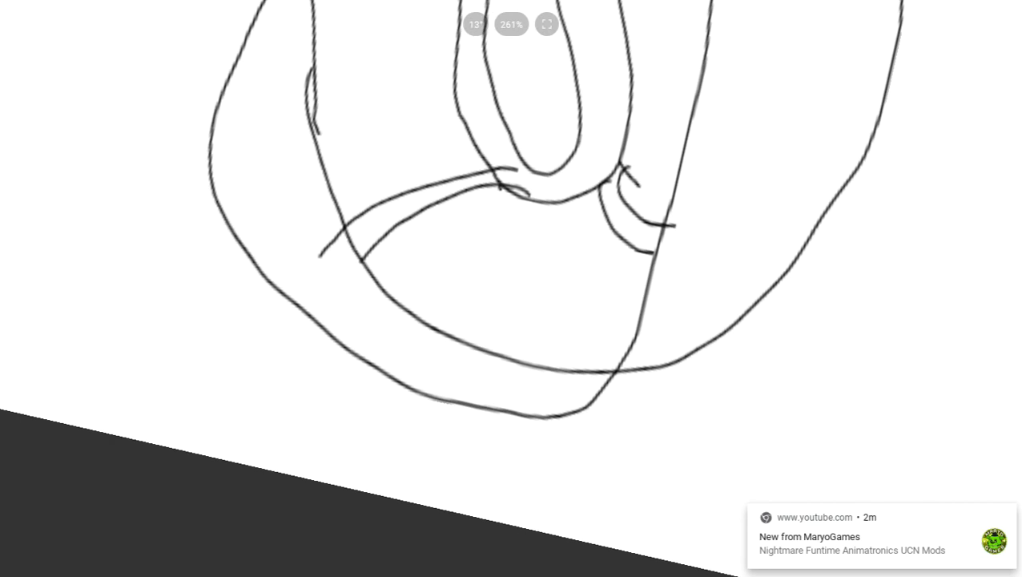
scroll(512, 289, "down", 6)
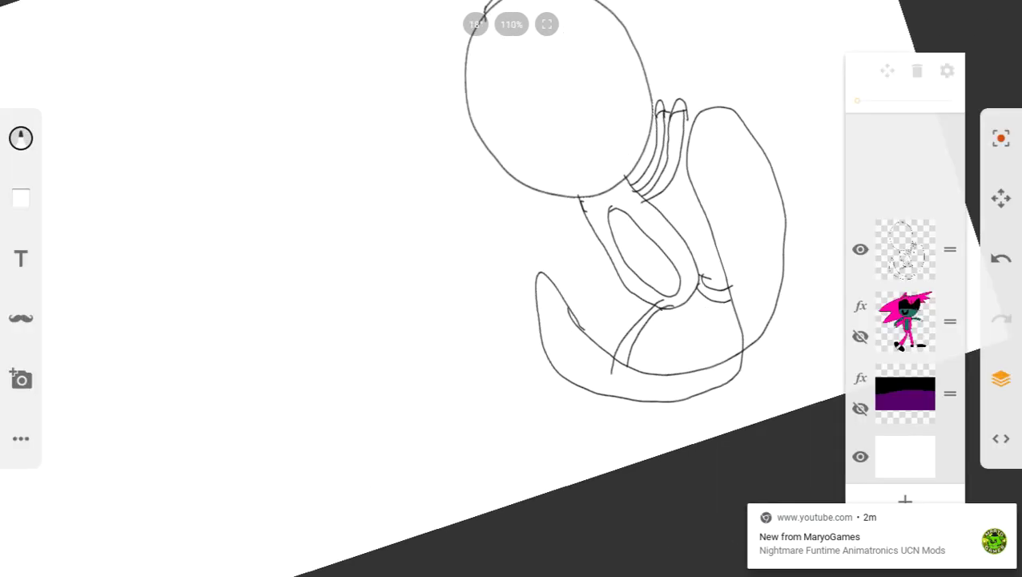
scroll(513, 289, "up", 2)
mouse_move(541, 120)
left_mouse_down()
mouse_move(716, 131)
mouse_move(845, 168)
left_mouse_up()
mouse_move(844, 231)
left_mouse_down()
mouse_move(825, 253)
mouse_move(845, 268)
left_mouse_up()
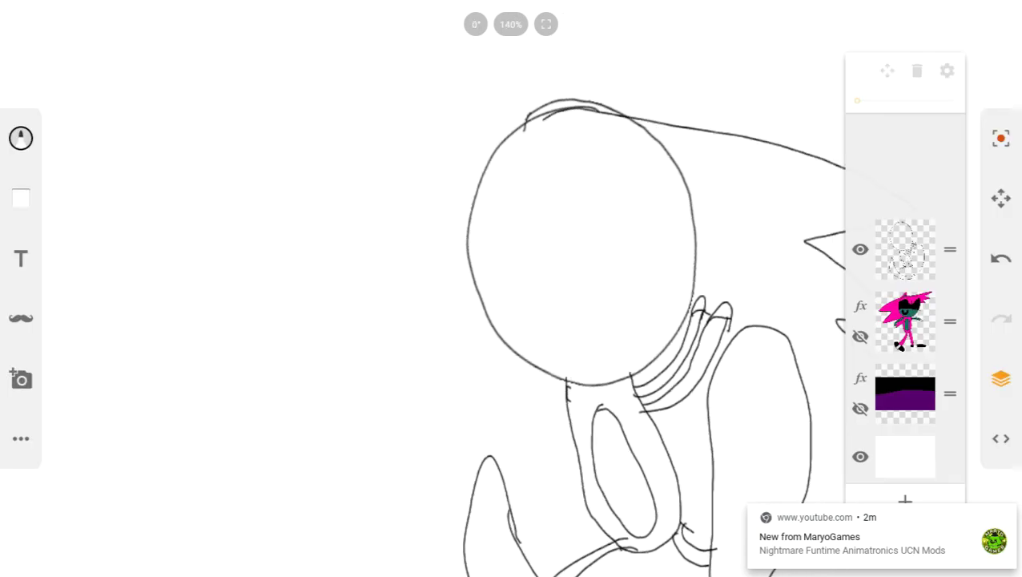
left_click_drag(844, 407, 804, 413)
- Add a line joining the lower arm to the shape behind it and short lines closing the gaps beside the raised arms
left_click_drag(713, 426, 672, 399)
scroll(706, 403, "up", 10)
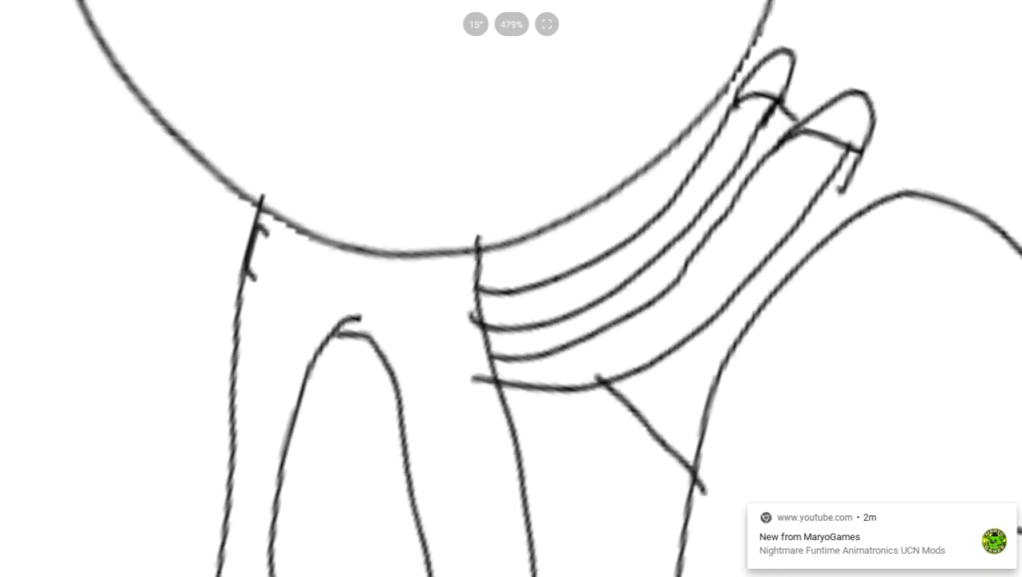
left_click_drag(585, 306, 548, 171)
left_click(1001, 379)
scroll(513, 289, "down", 8)
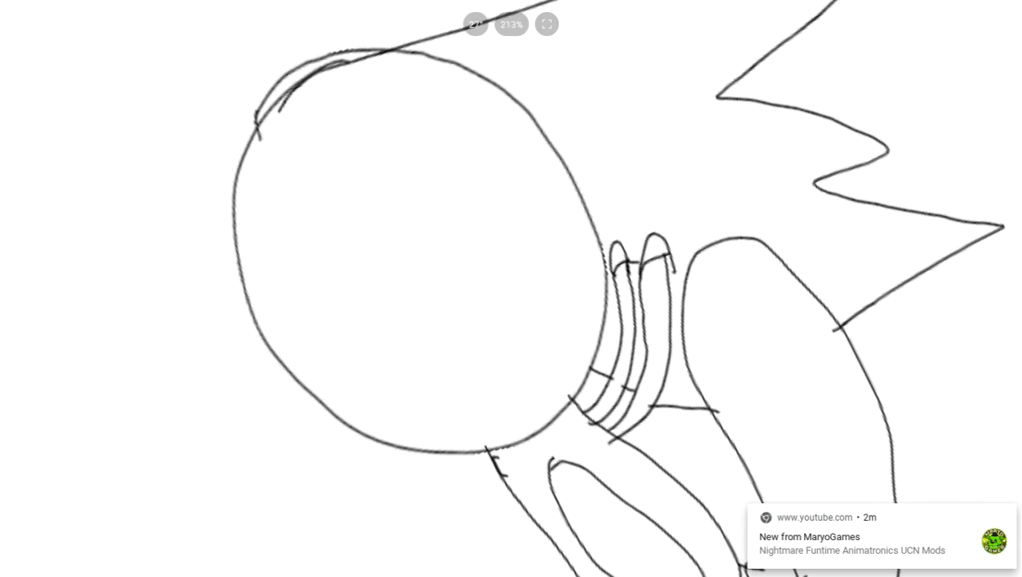
scroll(513, 288, "up", 1)
key("ctrl+z")
scroll(512, 288, "down", 1)
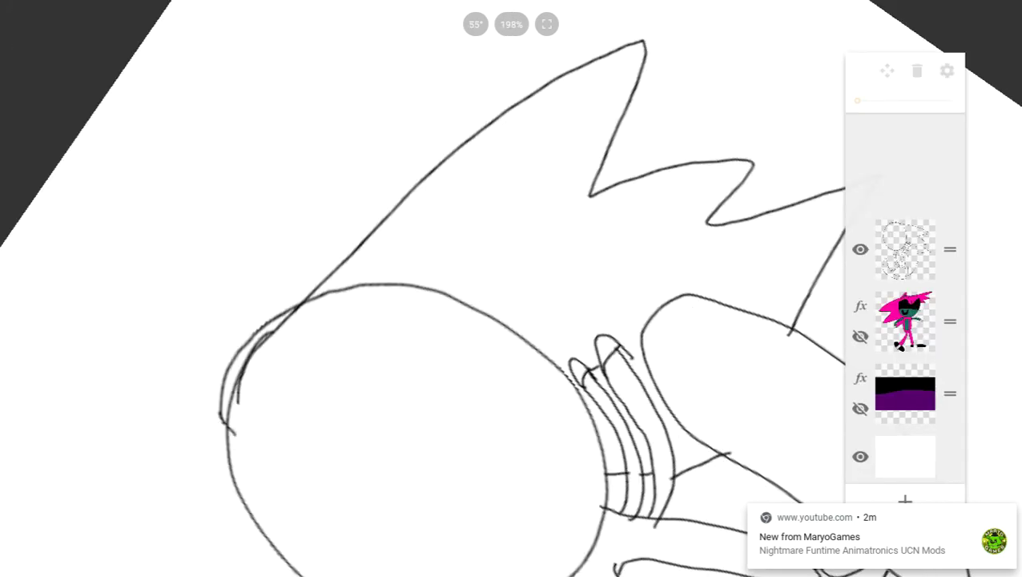
- Draw a pointed ear on top of the head where the quills begin, with a smaller triangular inner ear inside it
mouse_move(294, 307)
left_mouse_down()
mouse_move(294, 291)
mouse_move(367, 196)
mouse_move(377, 221)
left_mouse_up()
scroll(386, 227, "up", 5)
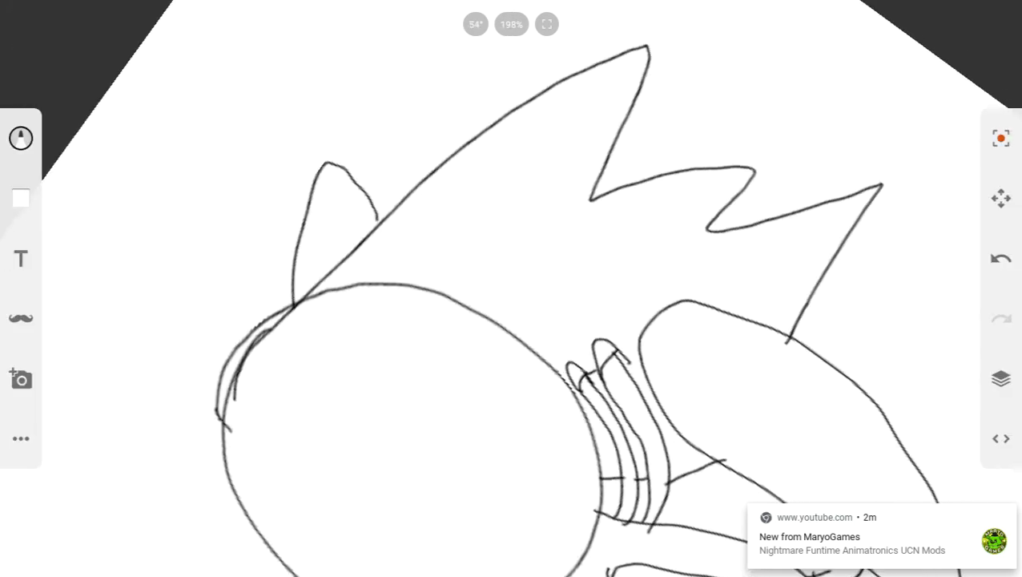
left_click_drag(400, 168, 374, 221)
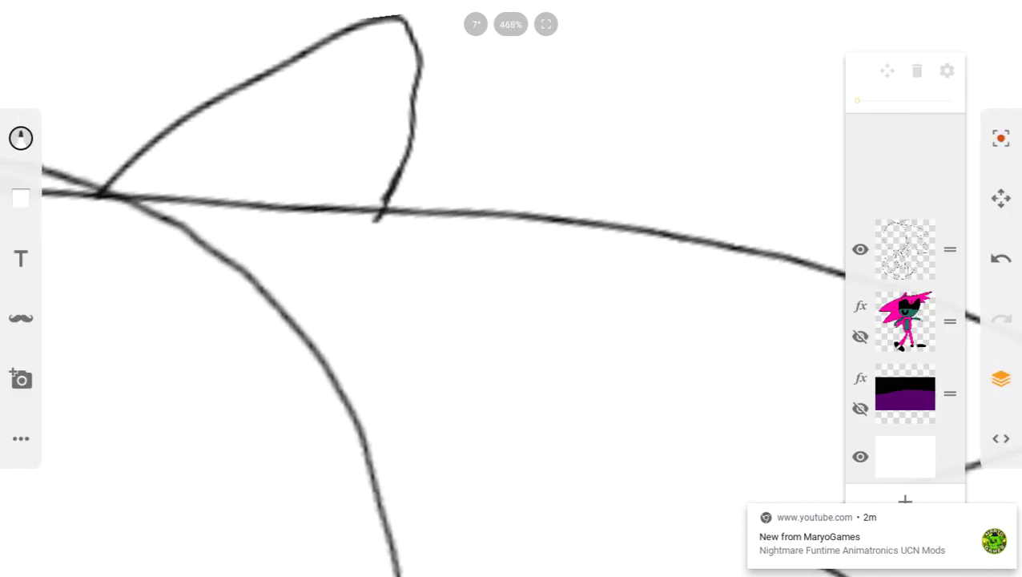
mouse_move(216, 216)
left_mouse_down()
mouse_move(353, 69)
mouse_move(362, 207)
left_mouse_up()
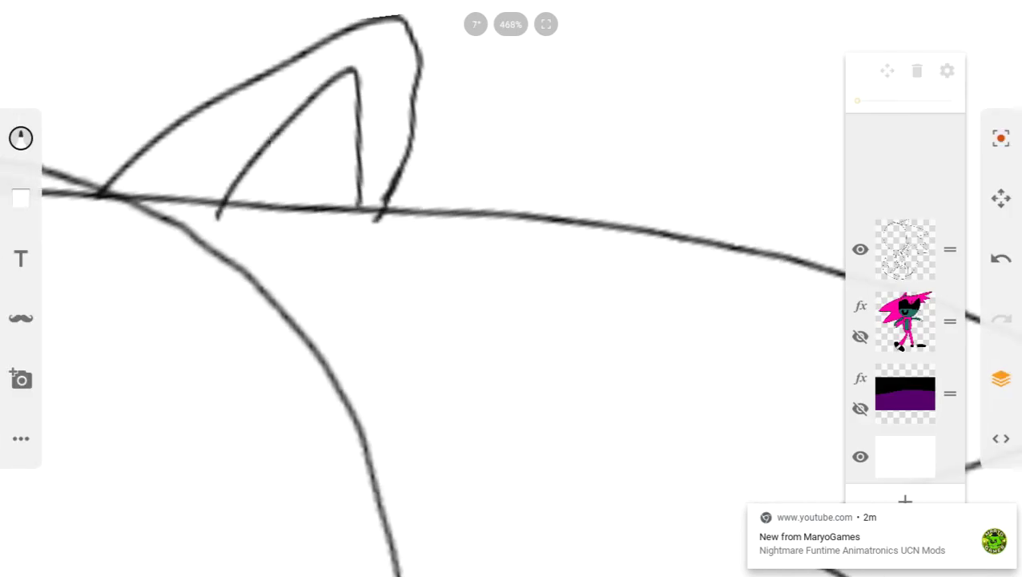
scroll(512, 288, "down", 5)
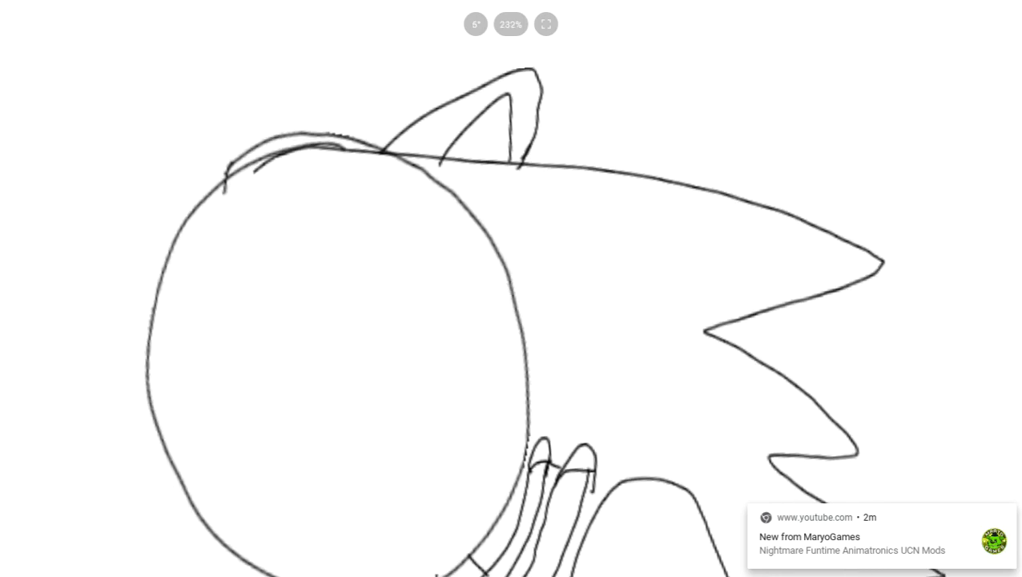
- Draw a curved muzzle line across the lower face and a small solid black nose on it
mouse_move(374, 388)
left_mouse_down()
mouse_move(542, 286)
mouse_move(586, 273)
left_mouse_up()
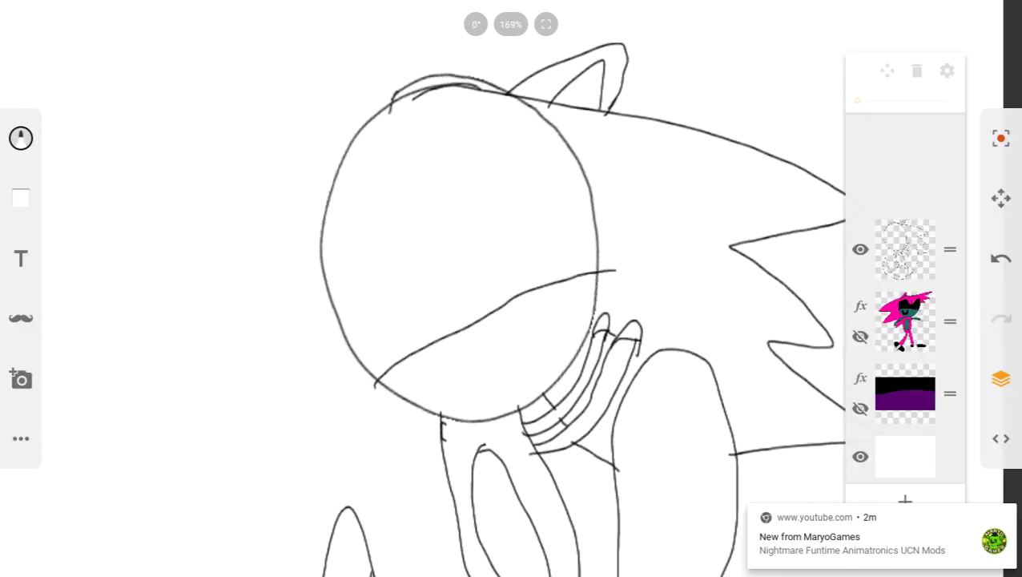
scroll(513, 288, "up", 5)
mouse_move(383, 309)
left_mouse_down()
mouse_move(374, 319)
mouse_move(380, 296)
mouse_move(384, 357)
mouse_move(384, 291)
left_mouse_up()
scroll(513, 288, "down", 2)
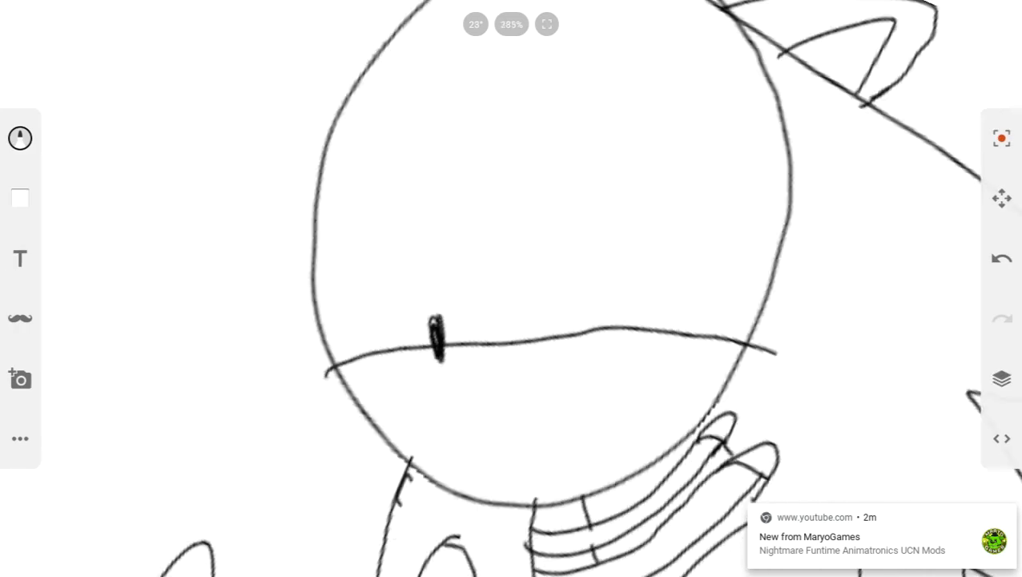
scroll(513, 288, "down", 4)
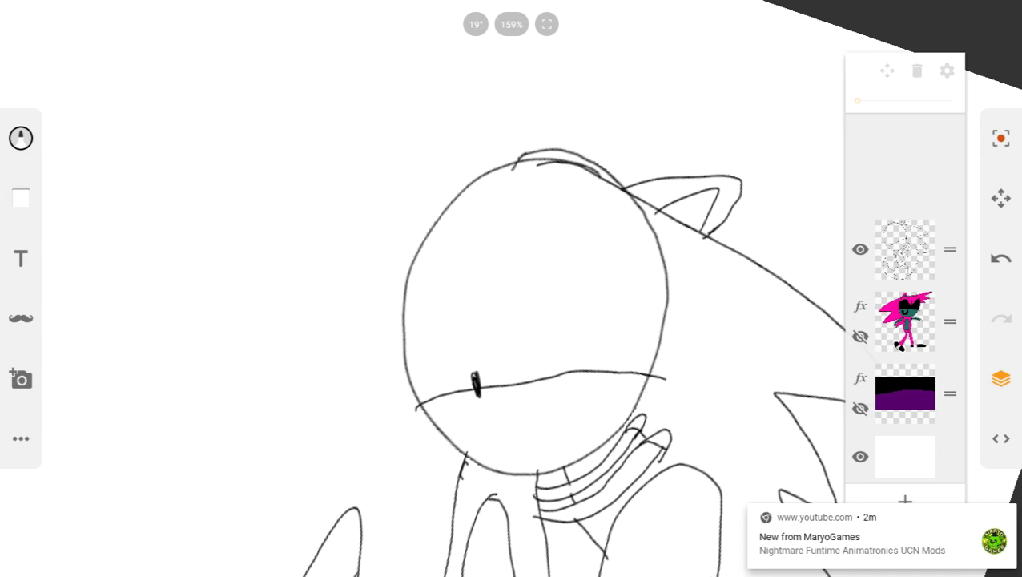
- Draw three-pointed quills off the front of the head and a wavy brow line across the face with a short center crease
mouse_move(560, 151)
left_mouse_down()
mouse_move(427, 142)
mouse_move(311, 170)
mouse_move(384, 188)
mouse_move(285, 235)
mouse_move(346, 237)
mouse_move(327, 269)
mouse_move(382, 266)
mouse_move(431, 239)
left_mouse_up()
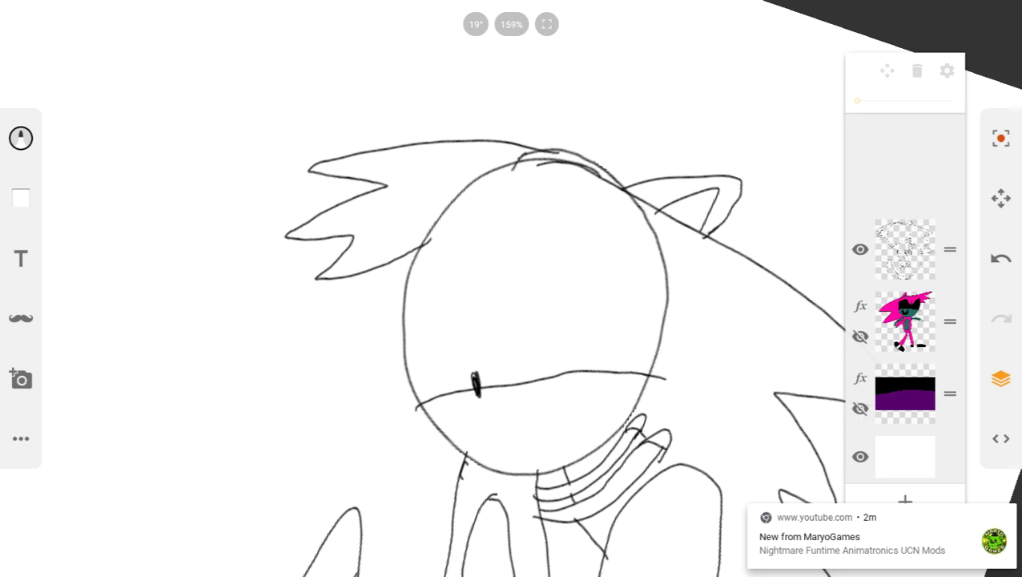
mouse_move(401, 303)
left_mouse_down()
mouse_move(481, 247)
mouse_move(494, 285)
mouse_move(525, 303)
mouse_move(587, 269)
mouse_move(627, 220)
mouse_move(665, 224)
mouse_move(677, 256)
left_mouse_up()
left_click(1000, 258)
mouse_move(394, 305)
left_mouse_down()
mouse_move(484, 258)
mouse_move(503, 315)
mouse_move(602, 226)
mouse_move(654, 244)
left_mouse_up()
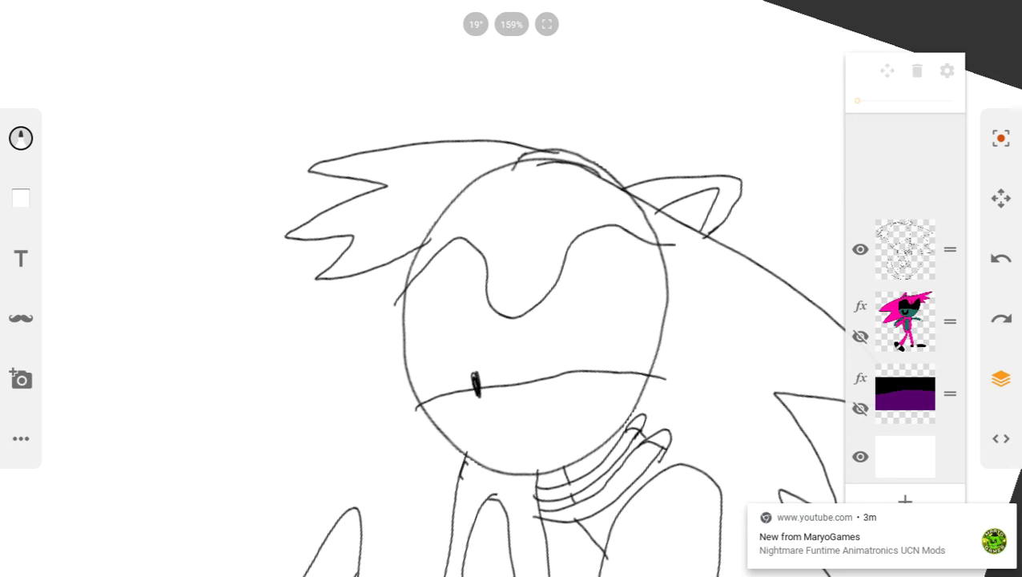
left_click_drag(515, 295, 514, 330)
- Draw two short, nearly vertical eye lines under the wavy brow, undoing misplaced strokes
mouse_move(408, 570)
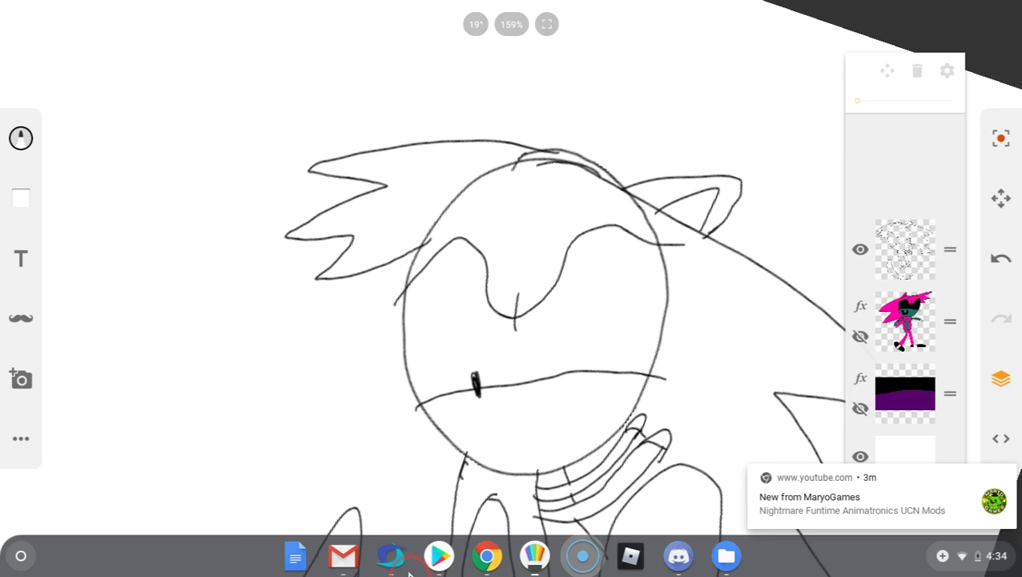
left_click_drag(467, 318, 467, 357)
left_click(1000, 258)
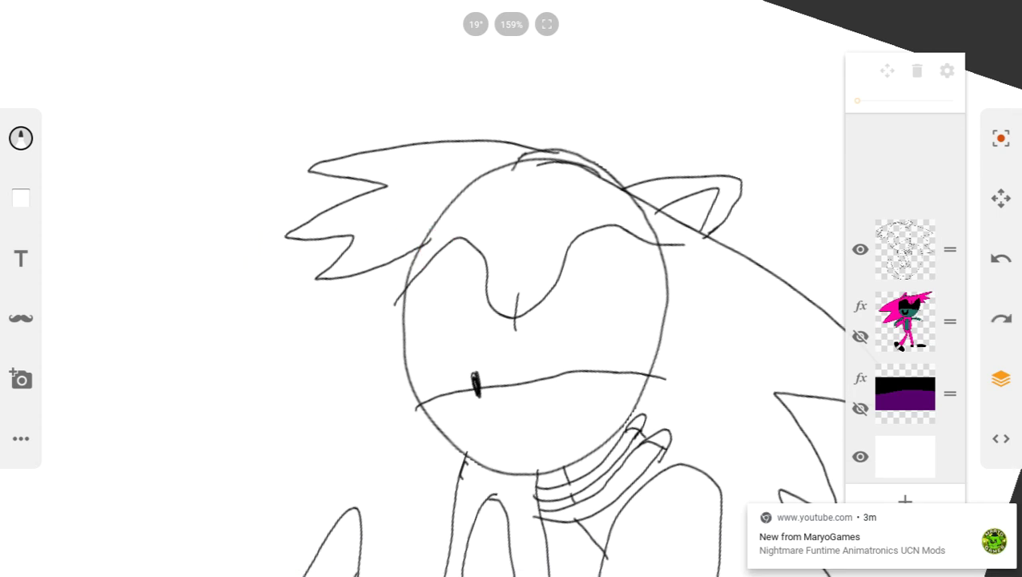
left_click_drag(440, 306, 435, 352)
left_click_drag(580, 325, 573, 374)
left_click(1001, 258)
left_click_drag(595, 298, 590, 337)
- Add slanted lines above both eyes and a short curved mouth on the muzzle, undoing the extra mouth stroke
left_click_drag(634, 256, 591, 288)
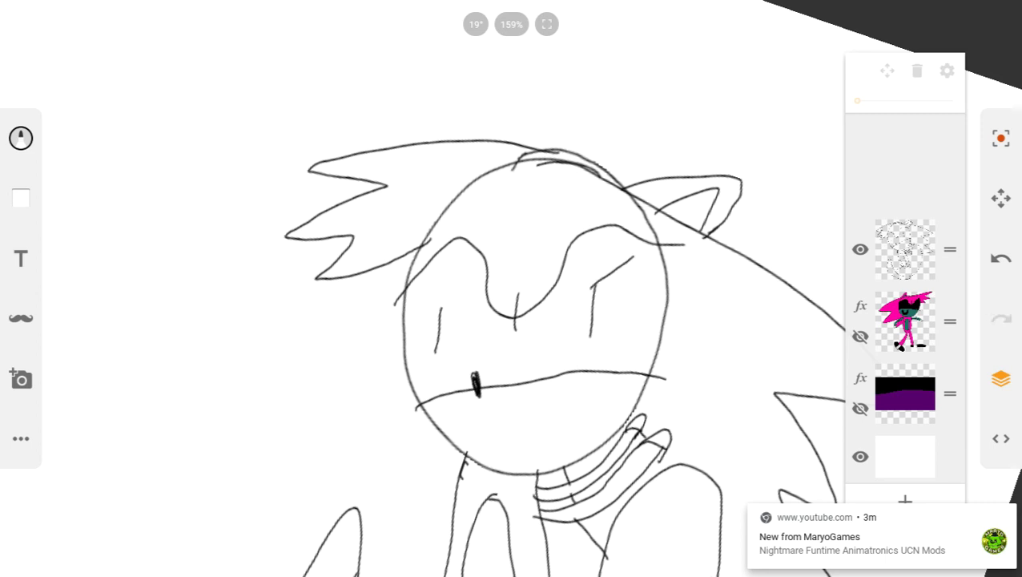
left_click_drag(425, 272, 443, 310)
mouse_move(548, 418)
left_mouse_down()
mouse_move(580, 410)
mouse_move(577, 432)
left_mouse_up()
key("ctrl+z")
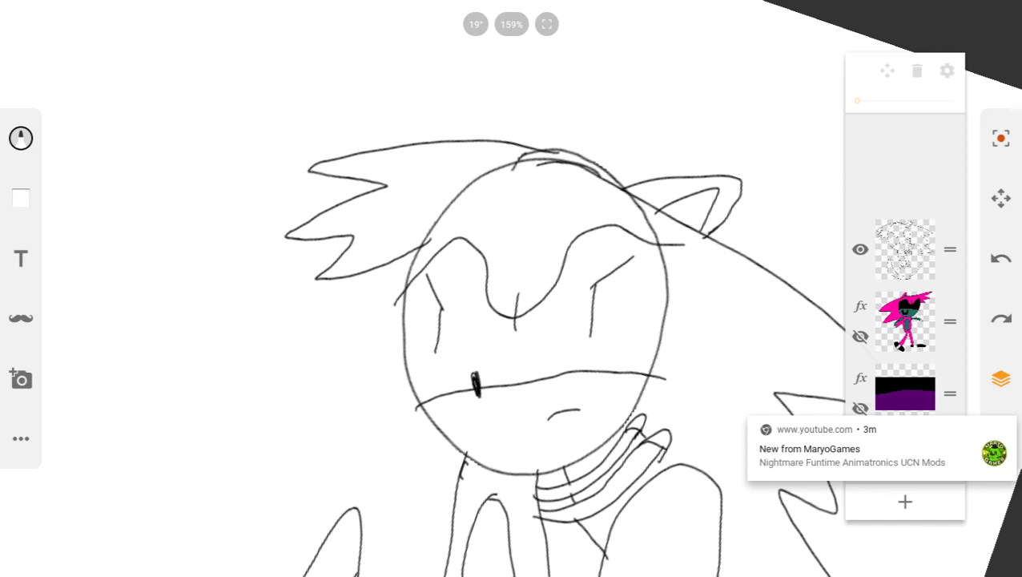
- Fill the large back quills with light blue using the Fill tool
scroll(513, 288, "down", 5)
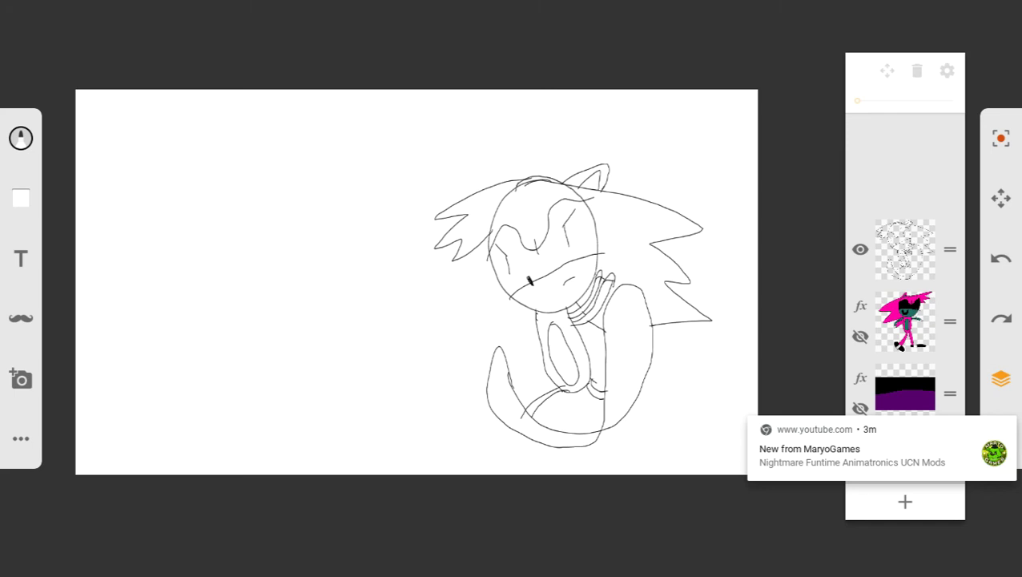
left_click(21, 138)
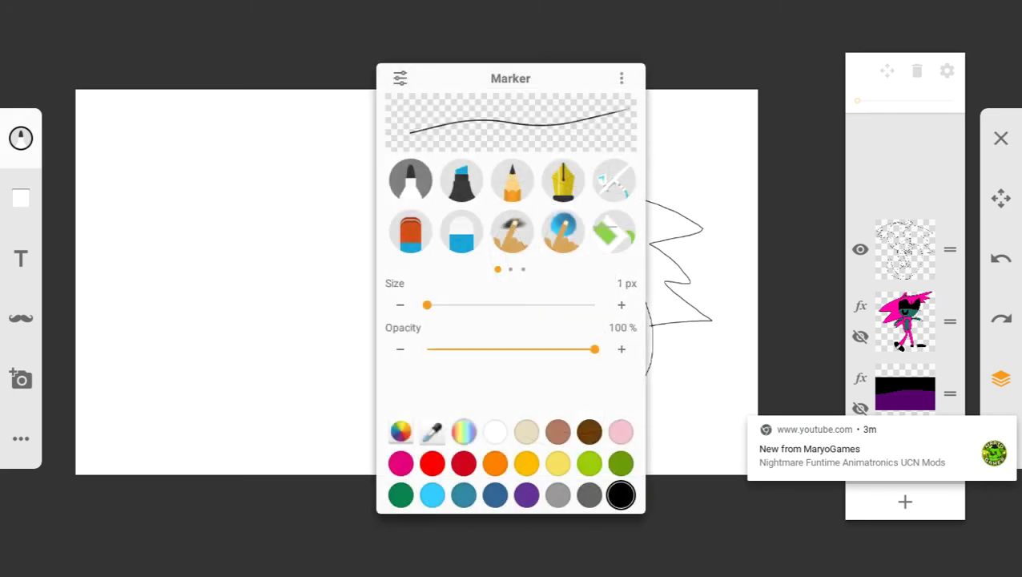
left_click(614, 231)
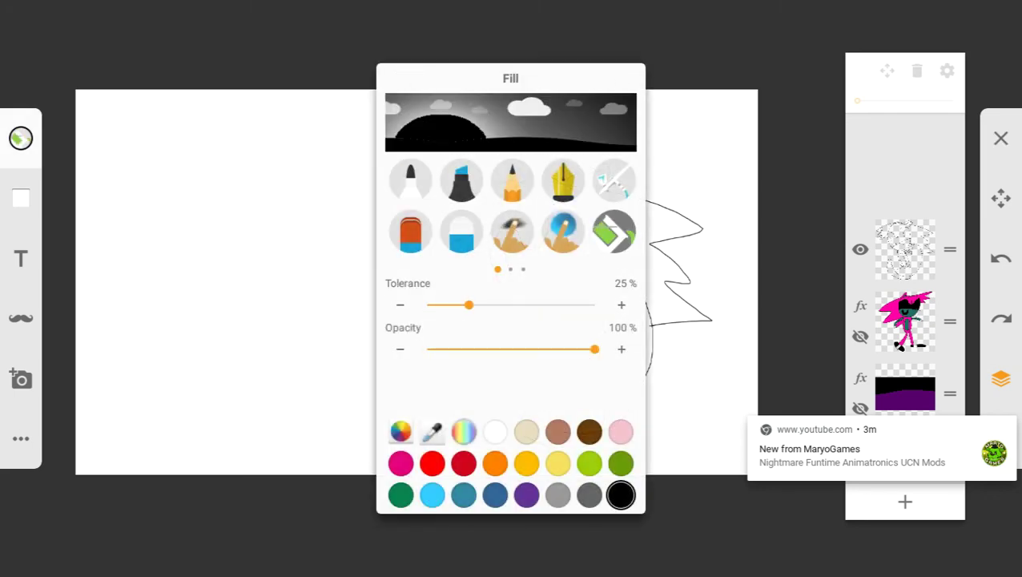
left_click(433, 495)
left_click(673, 229)
left_click(648, 233)
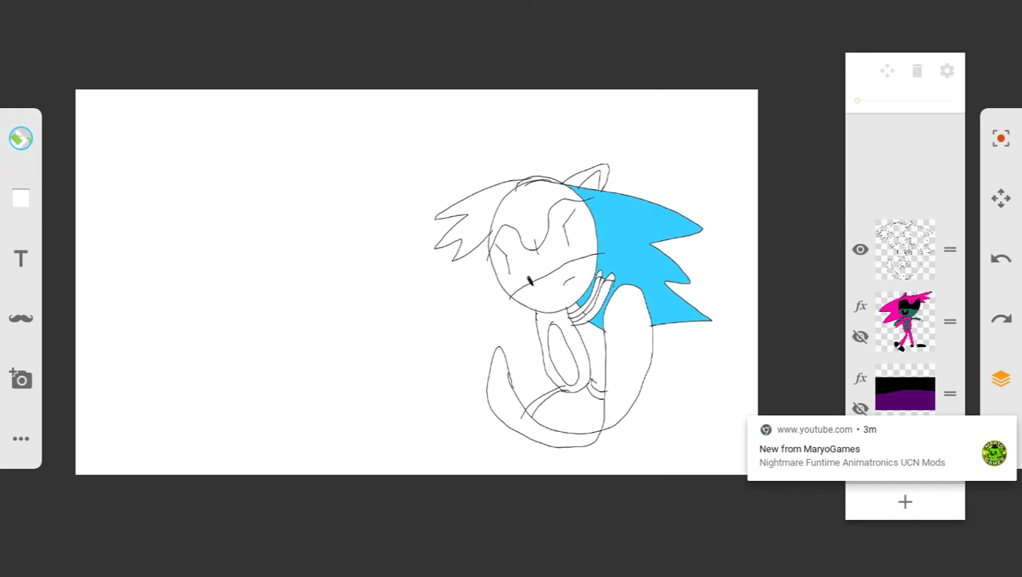
- Fill the outer ear, the forehead above the wavy brow line and the front quills with light blue
scroll(589, 240, "up", 6)
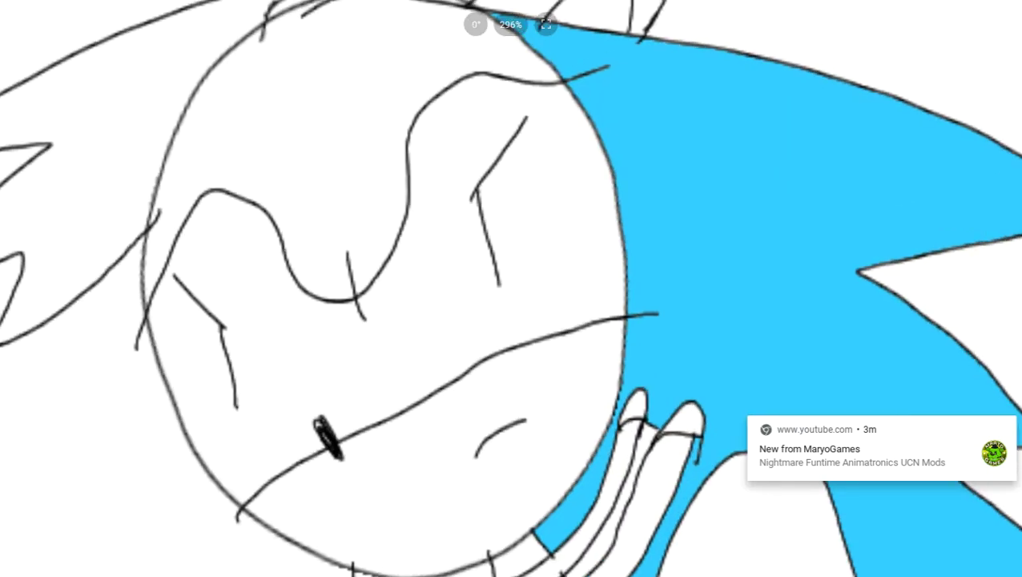
scroll(585, 361, "down", 3)
left_click(549, 99)
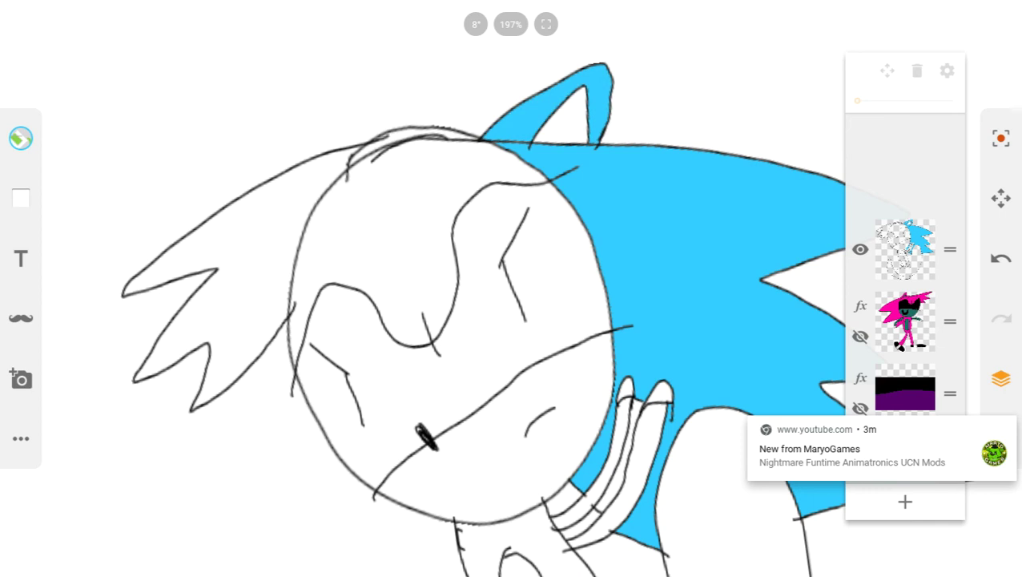
left_click(392, 224)
left_click(240, 256)
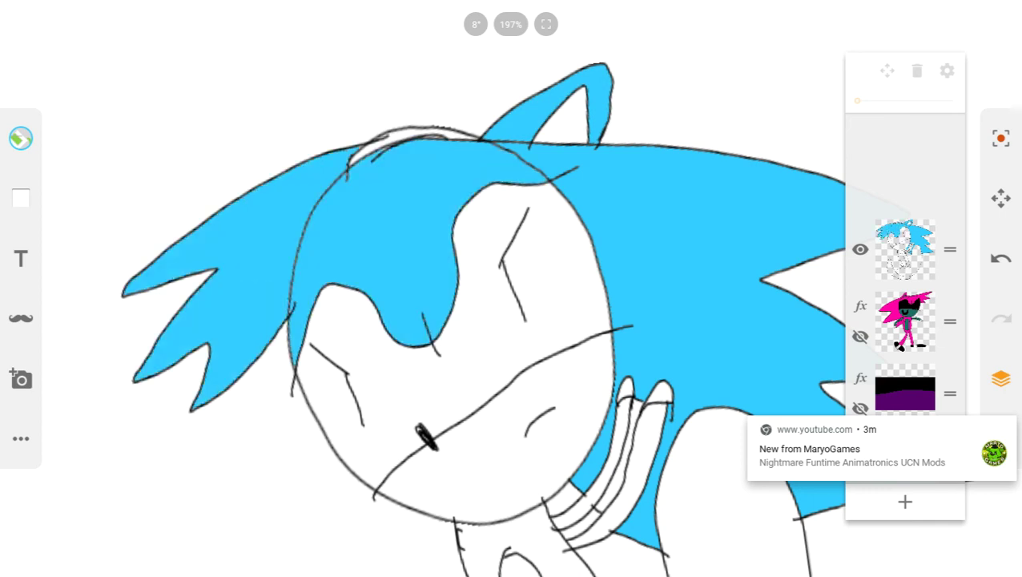
- Fill the body around the belly oval and both thin legs with light blue
left_click(482, 543)
scroll(480, 320, "down", 3)
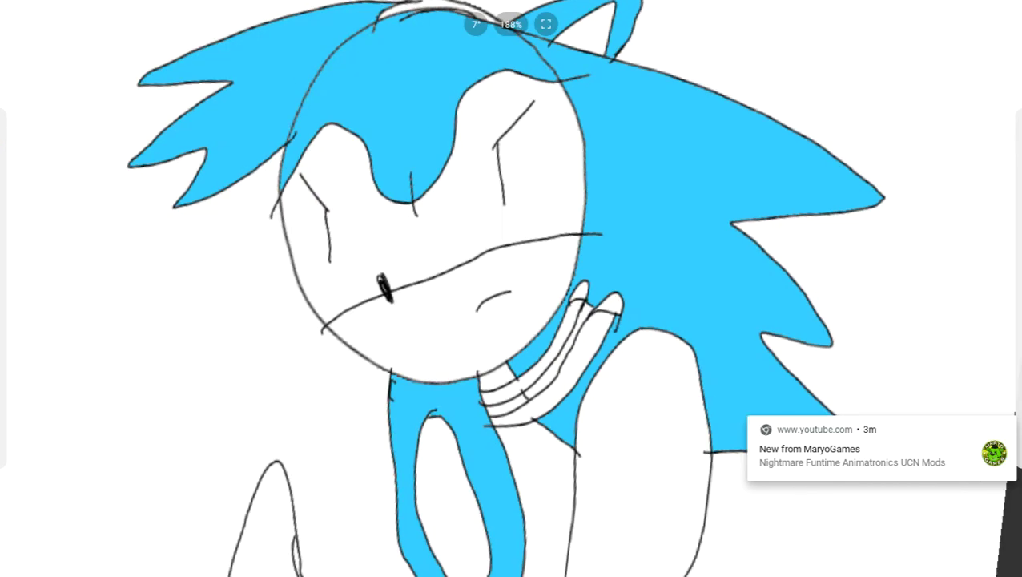
left_click(500, 463)
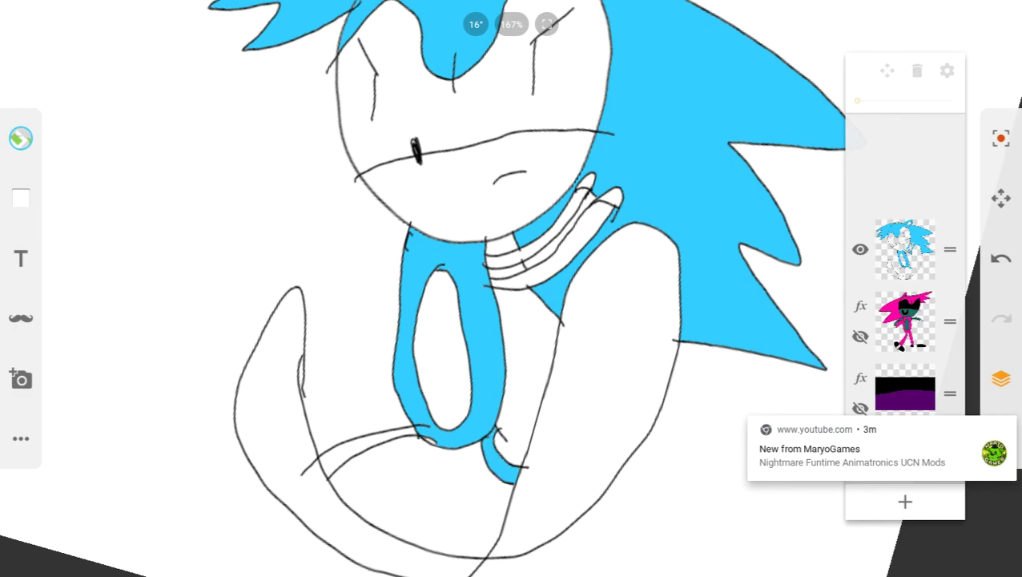
left_click(353, 452)
- Switch the fill color to beige and fill the muzzle and both raised arms
left_click(21, 138)
left_click(527, 432)
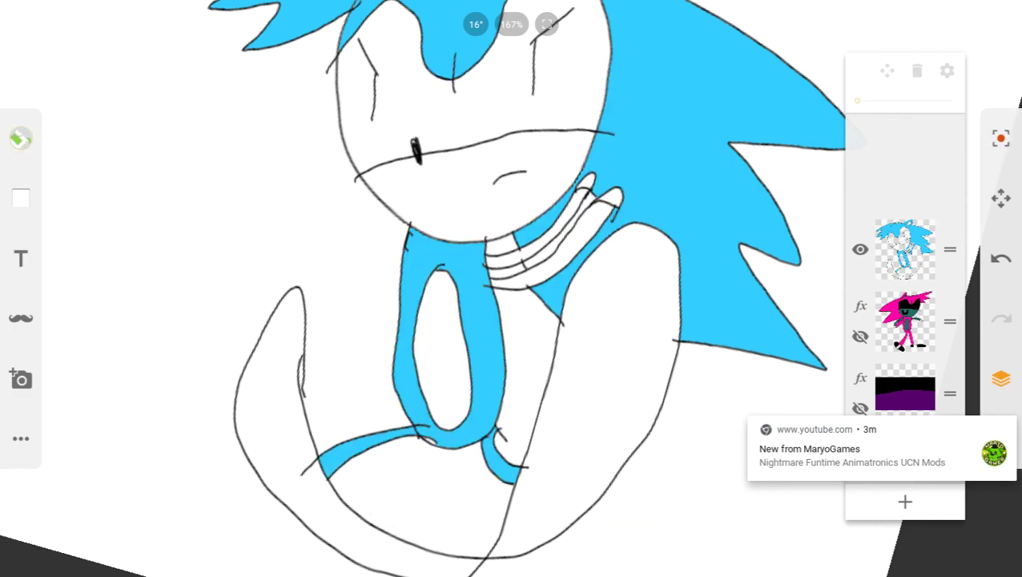
left_click(473, 193)
left_click(570, 241)
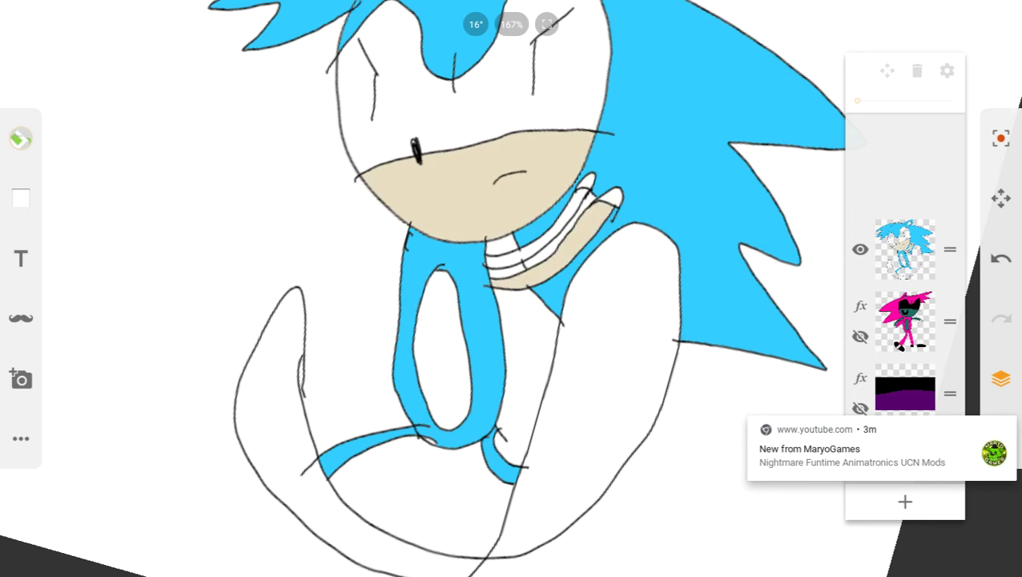
left_click(558, 231)
- Fill the remaining raised arm strip with beige and the gaps around the arms with light blue
left_click(21, 138)
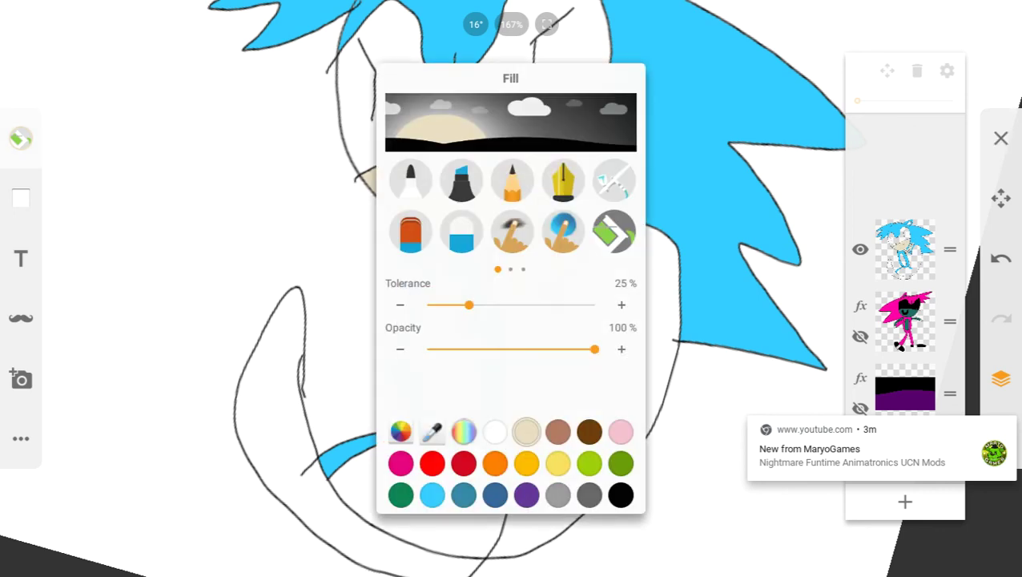
left_click(1000, 138)
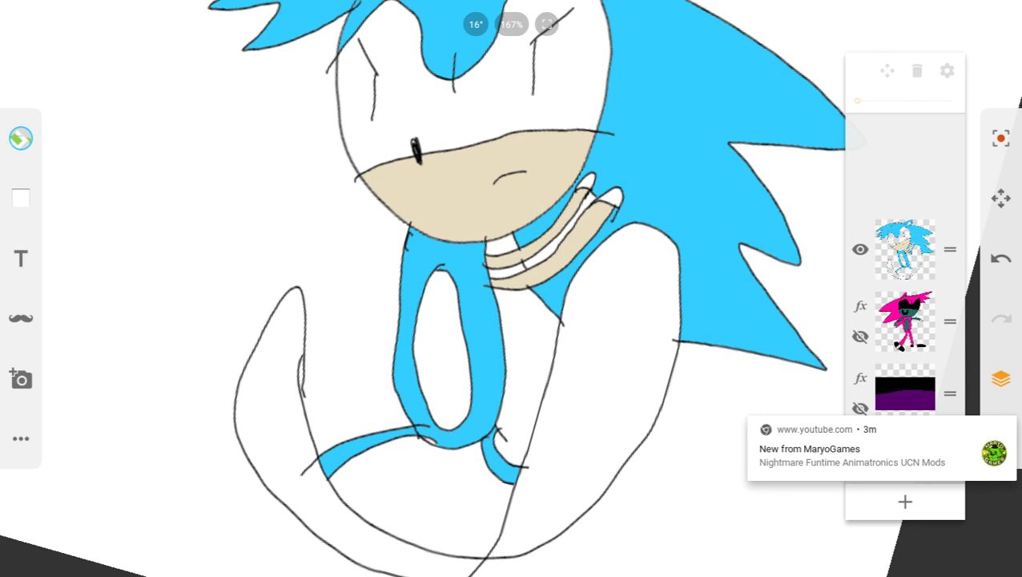
scroll(598, 216, "up", 10)
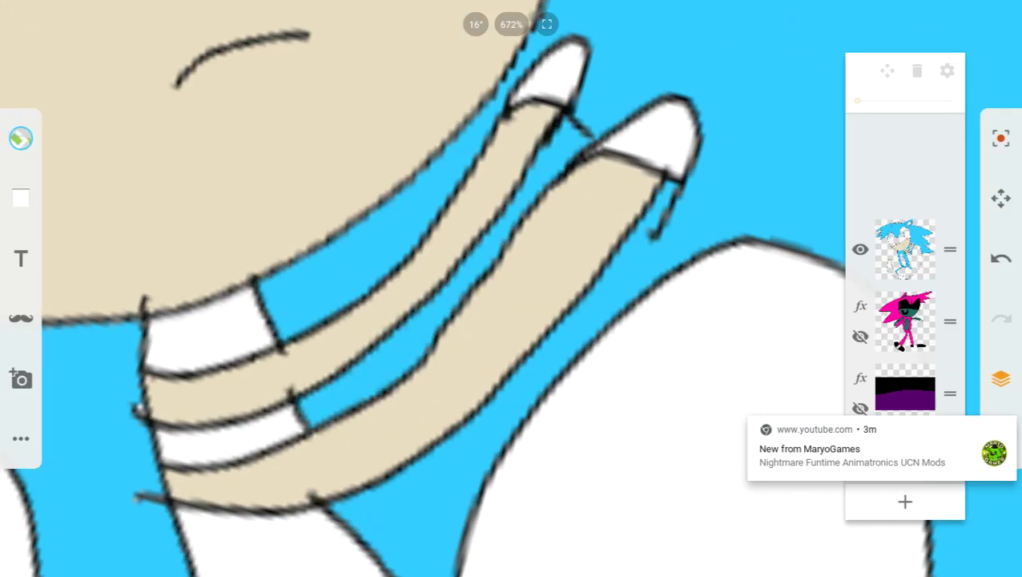
scroll(513, 289, "down", 8)
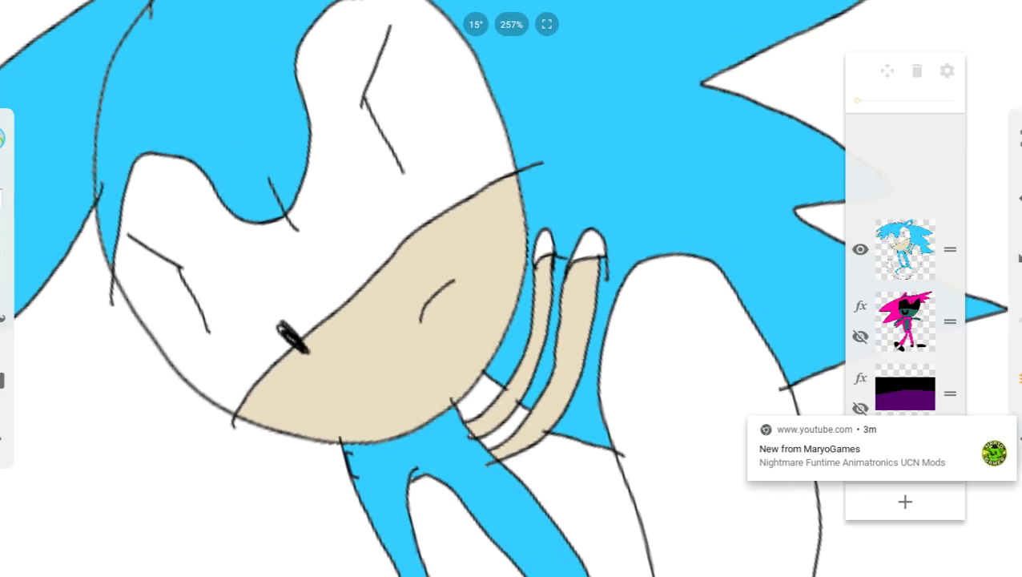
- Fill the belly oval and the inner ear of the blue hedgehog with beige
left_click(21, 137)
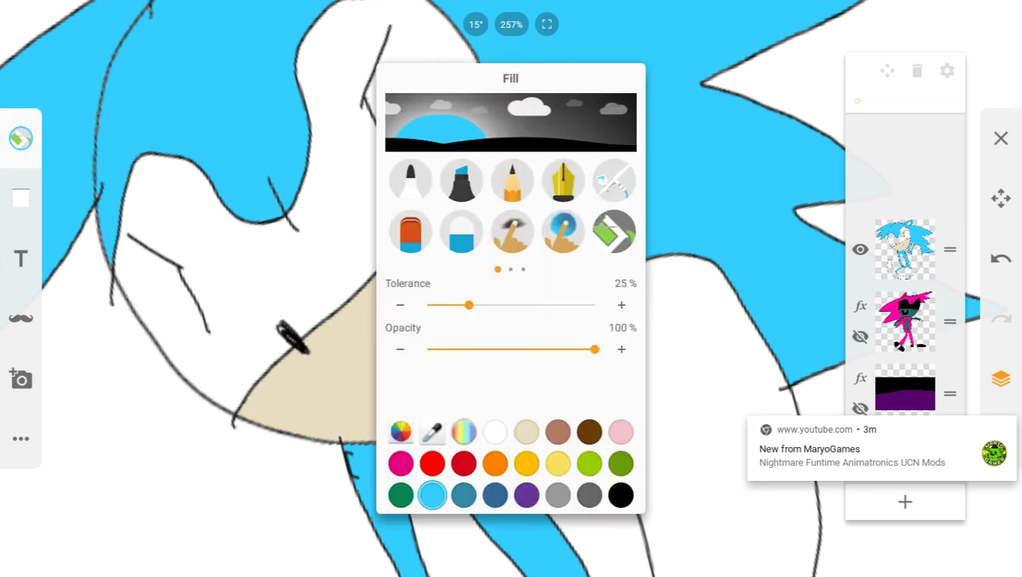
left_click(526, 432)
scroll(513, 288, "down", 5)
left_click(708, 22)
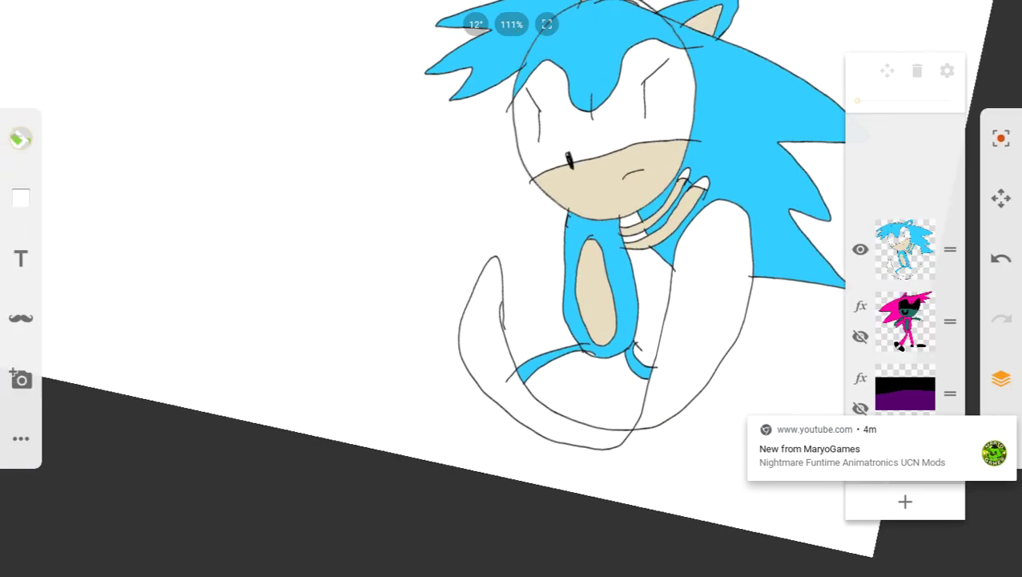
- Draw inner sole outlines inside both large shoes with the black Marker at 1 px
left_click(20, 138)
left_click(620, 494)
left_click(408, 178)
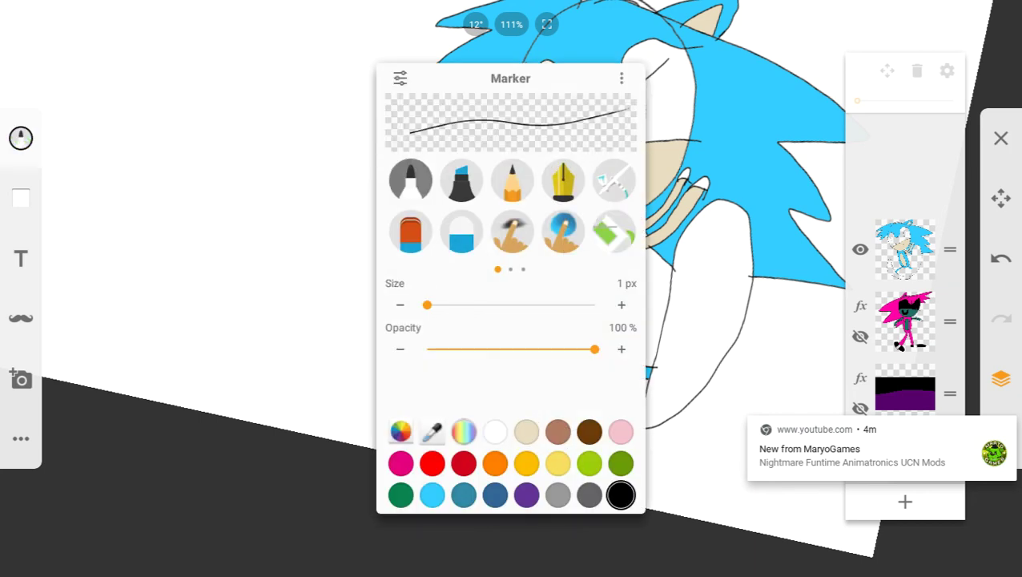
left_click(21, 138)
scroll(513, 240, "up", 4)
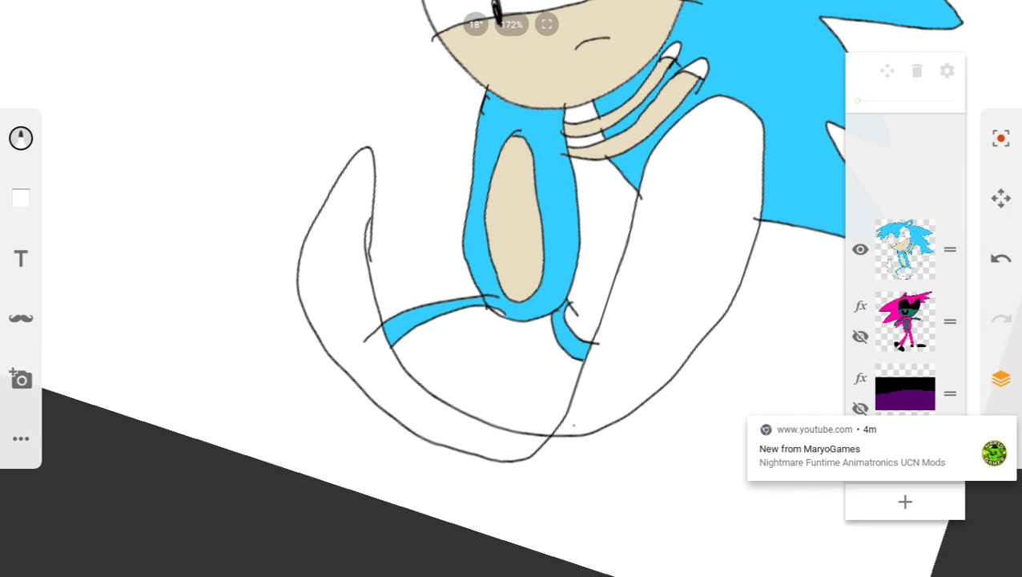
mouse_move(571, 428)
left_mouse_down()
mouse_move(599, 333)
mouse_move(650, 242)
left_mouse_up()
left_click(1001, 258)
mouse_move(580, 423)
left_mouse_down()
mouse_move(686, 147)
mouse_move(727, 125)
mouse_move(745, 180)
mouse_move(694, 324)
mouse_move(627, 400)
mouse_move(569, 417)
left_mouse_up()
mouse_move(350, 214)
left_mouse_down()
mouse_move(326, 278)
mouse_move(364, 372)
mouse_move(412, 418)
mouse_move(463, 445)
mouse_move(537, 447)
mouse_move(548, 435)
mouse_move(534, 447)
mouse_move(440, 405)
mouse_move(382, 340)
mouse_move(331, 204)
left_mouse_up()
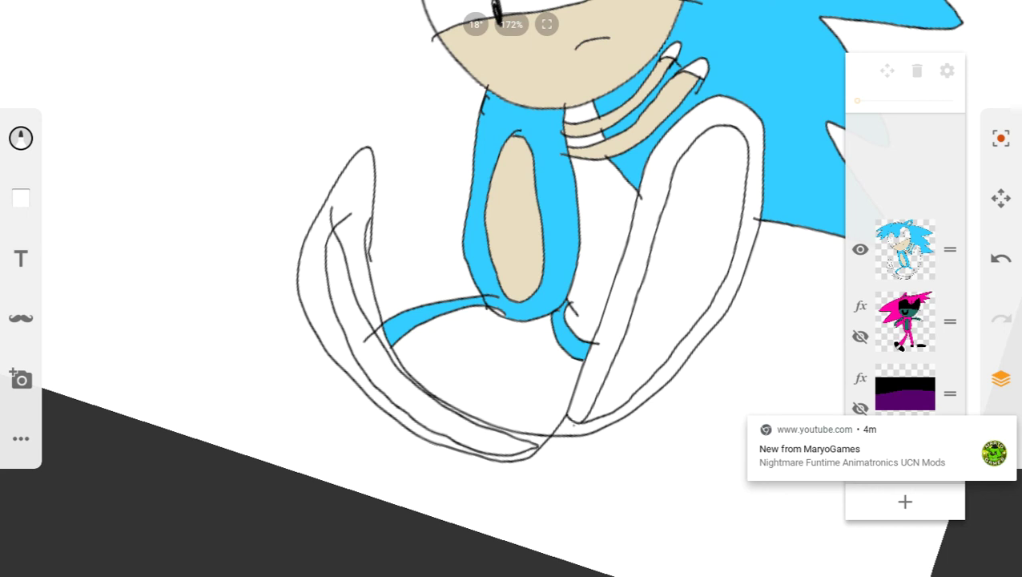
- Fill the rims around both shoe soles with black, keeping the sole interiors unfilled
left_click(21, 137)
left_click(614, 232)
left_click(633, 264)
left_click_drag(330, 232, 535, 450)
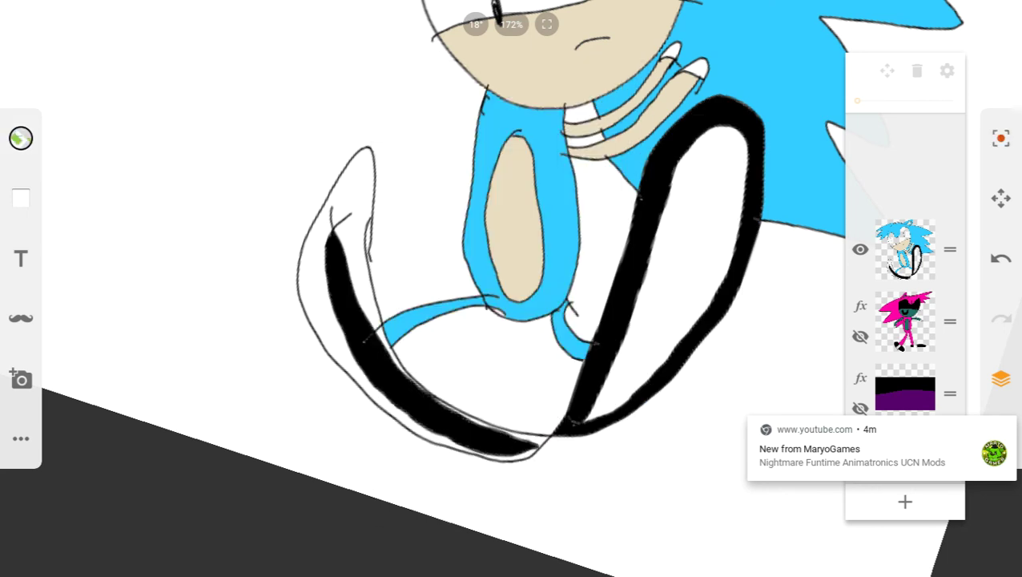
left_click(1000, 258)
left_click_drag(370, 151, 535, 455)
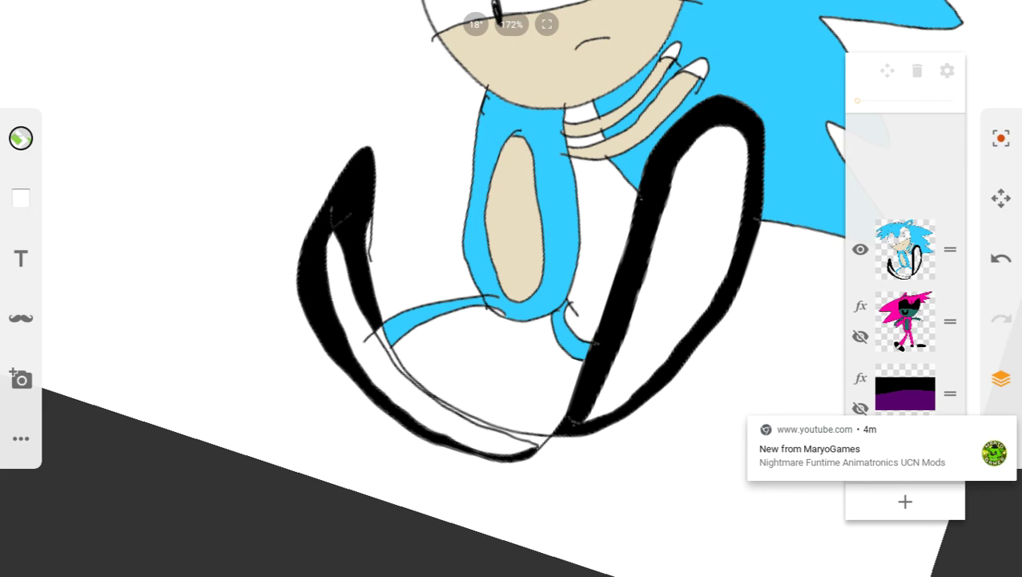
- Fill the small slivers along the inner rim of the lower shoe with black, on both sides of the thin leg's end
scroll(481, 400, "up", 5)
left_click_drag(256, 191, 271, 226)
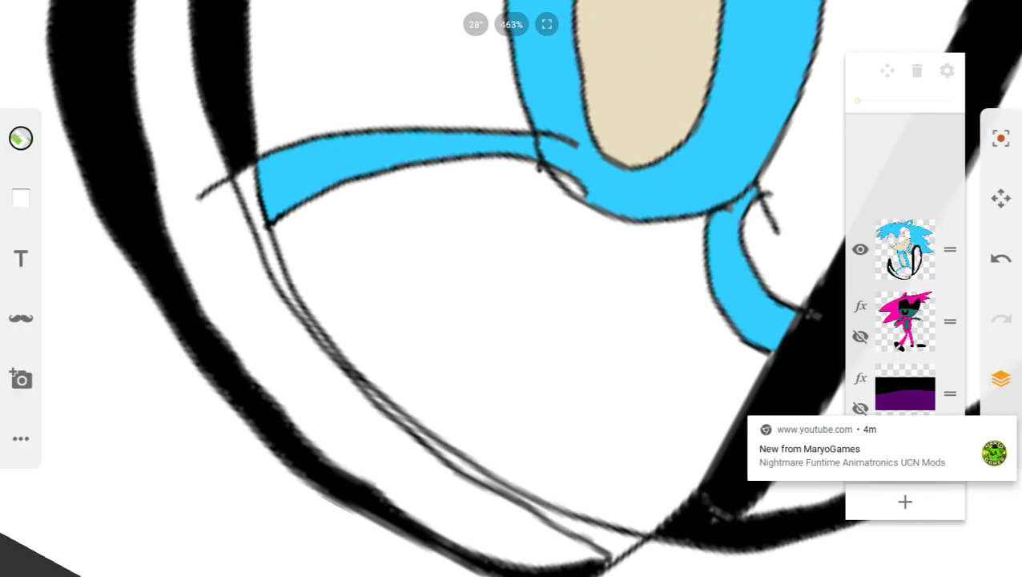
left_click_drag(240, 168, 293, 300)
left_click_drag(508, 489, 638, 561)
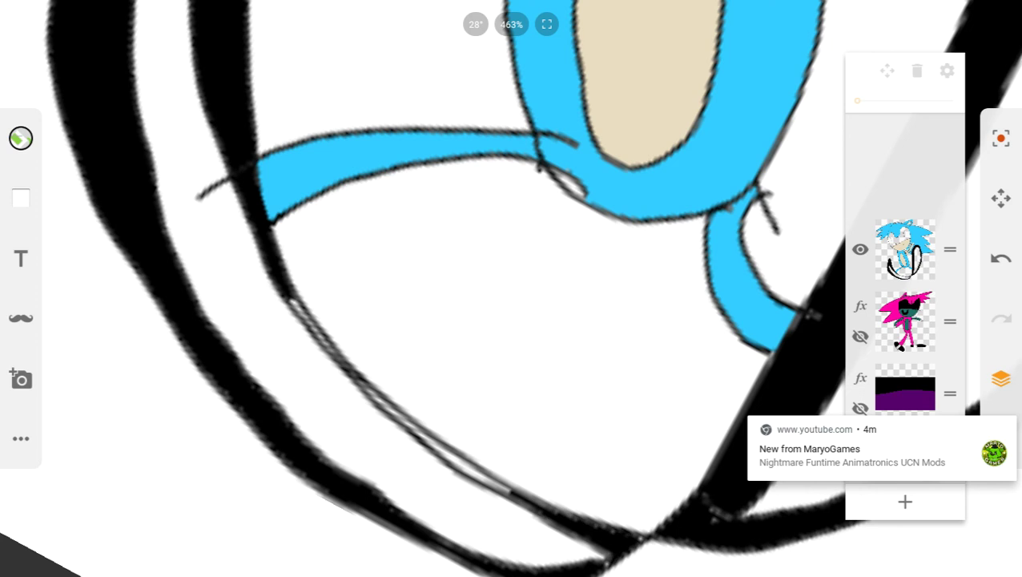
- Cover the narrow gap left along the lower shoe's inner rim with black Marker strokes
left_click(21, 138)
left_click(410, 178)
mouse_move(281, 298)
left_mouse_down()
mouse_move(343, 372)
mouse_move(514, 505)
mouse_move(319, 338)
left_mouse_up()
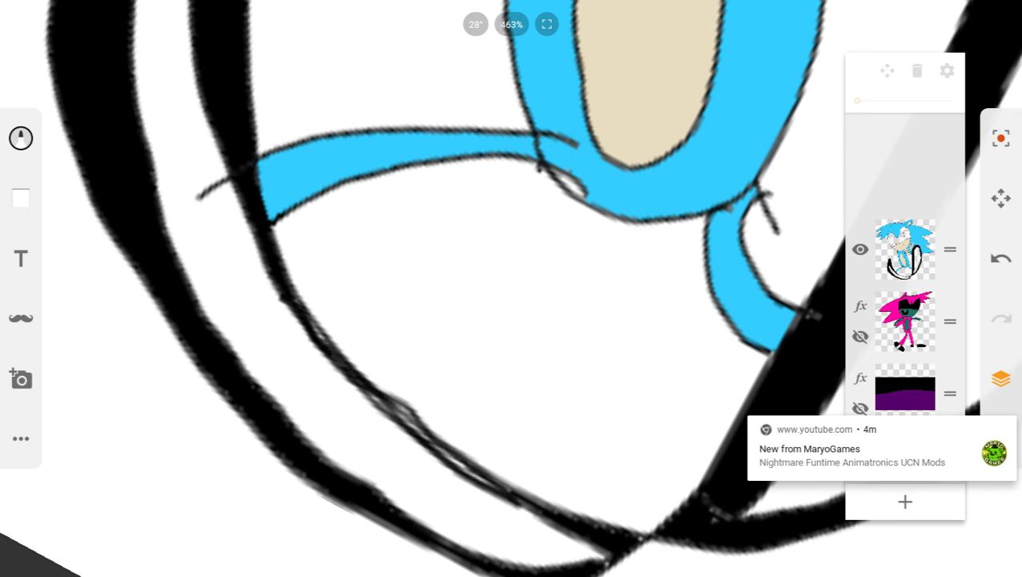
left_click_drag(404, 413, 490, 482)
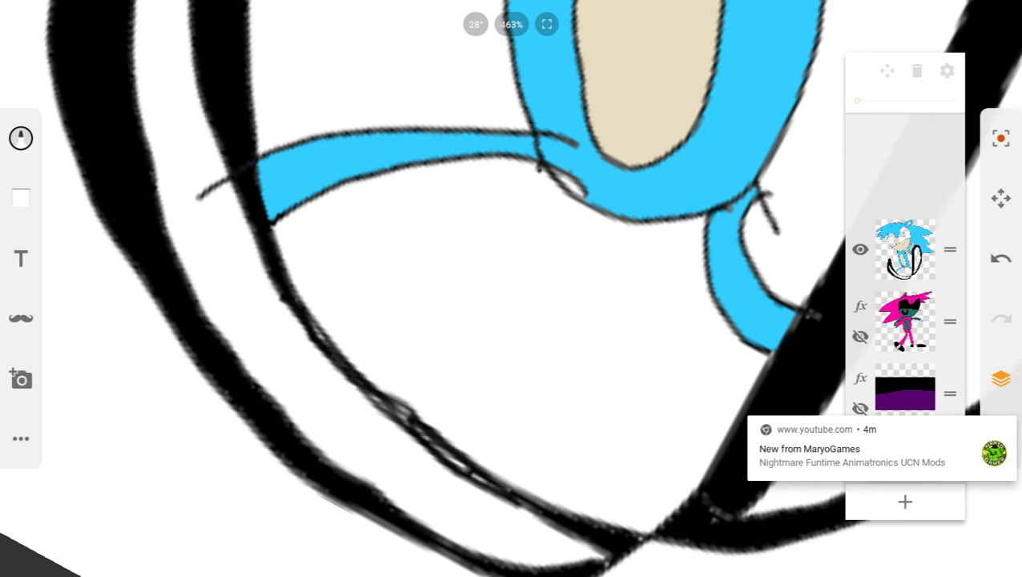
- Fill the blue hedgehog's eye area and both fingertips with white
scroll(512, 288, "down", 5)
left_click(21, 137)
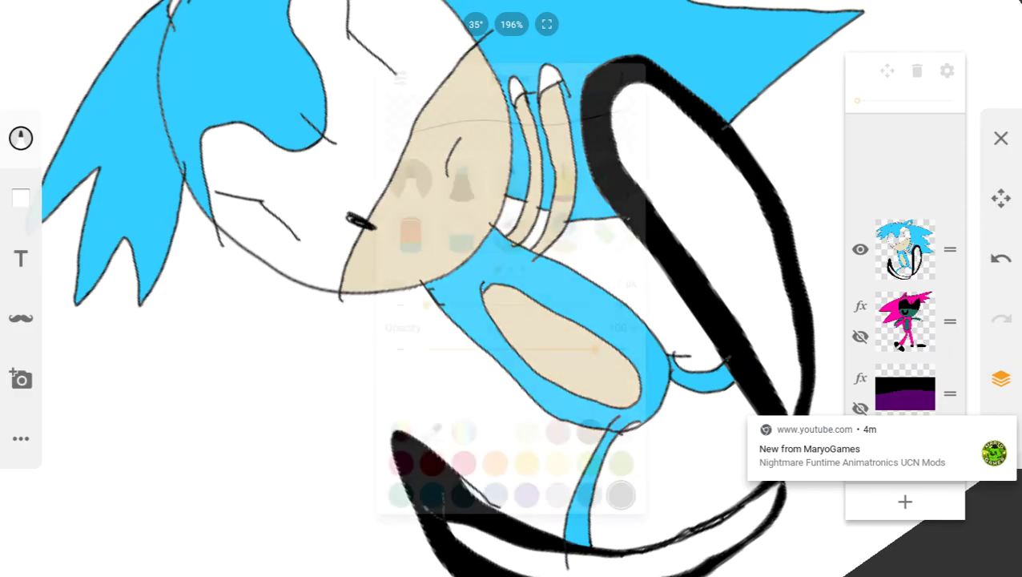
left_click(496, 463)
left_click(495, 432)
left_click(614, 232)
left_click(297, 193)
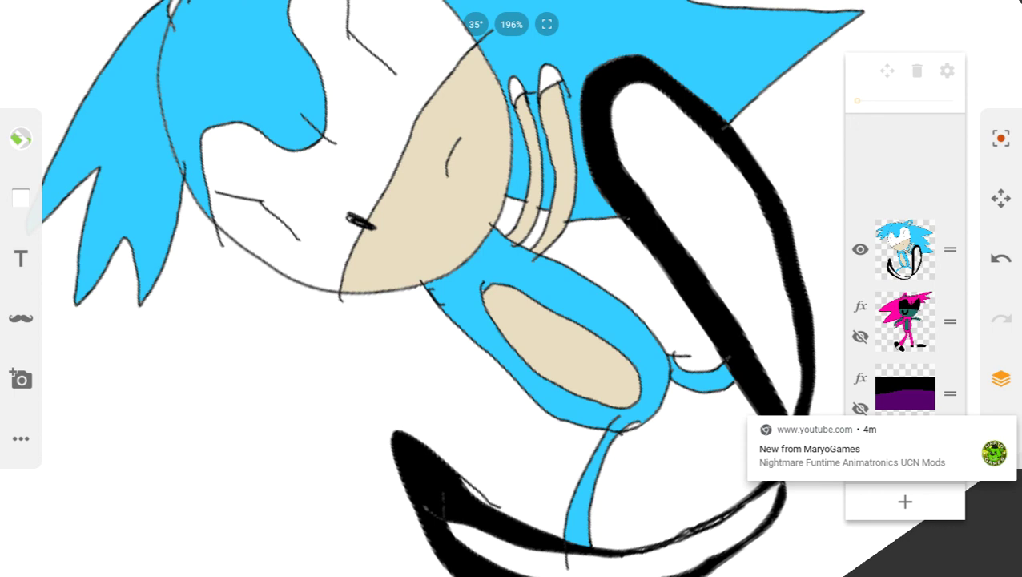
scroll(515, 98, "up", 10)
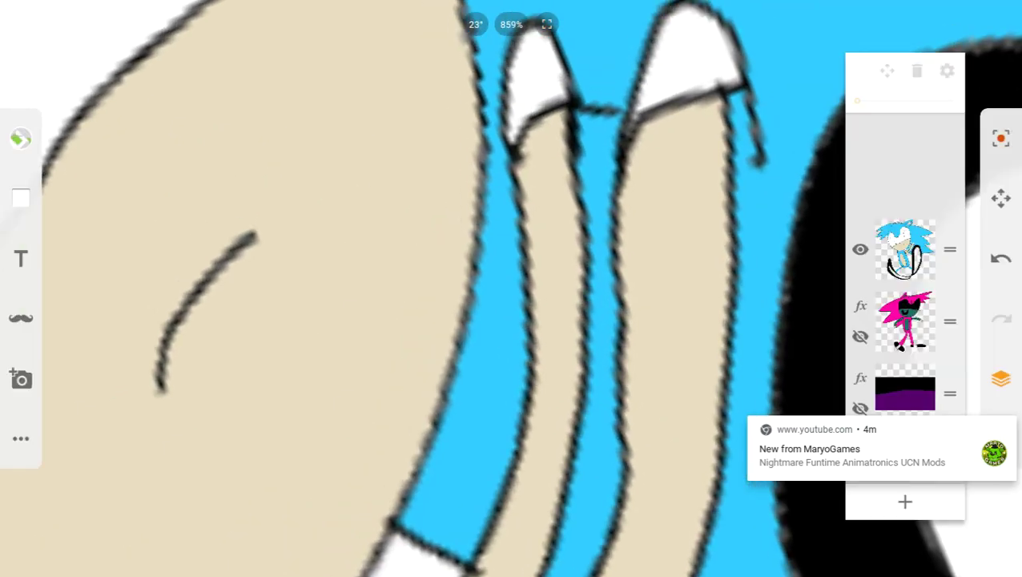
- Show the pink character and background layers, and shrink the blue hedgehog while moving it toward the scene's right edge
left_click(860, 408)
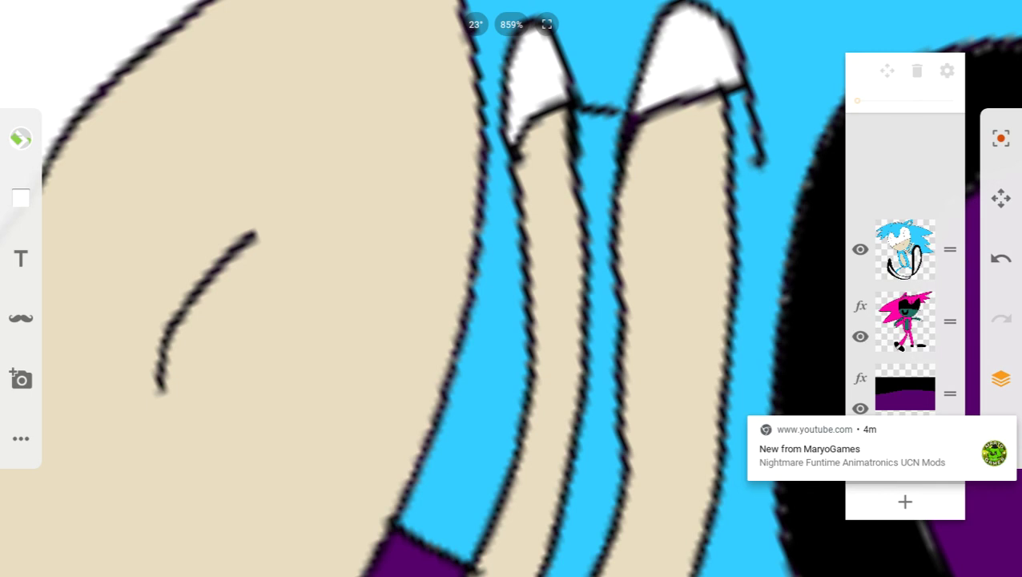
scroll(560, 321, "down", 10)
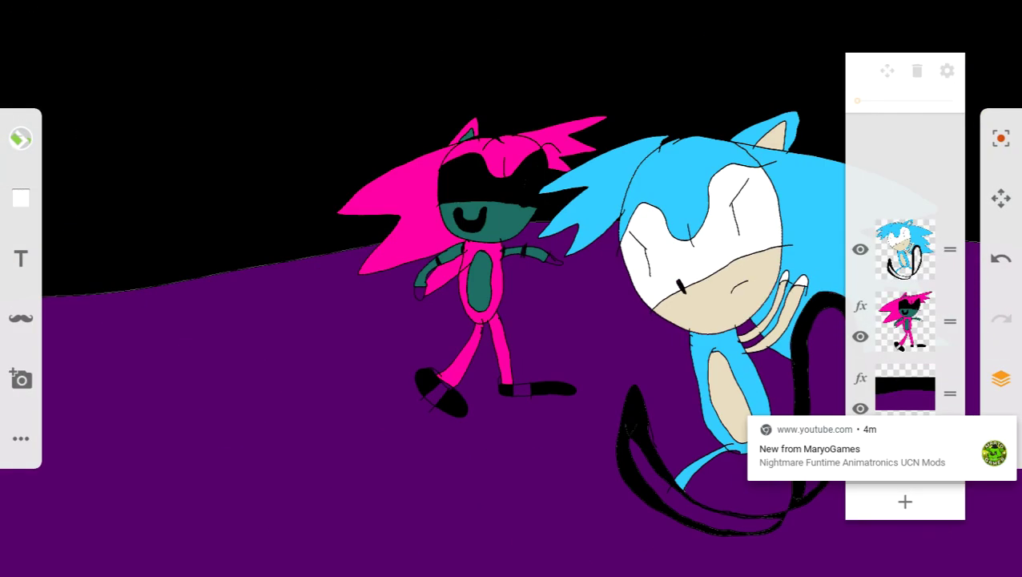
left_click(1000, 198)
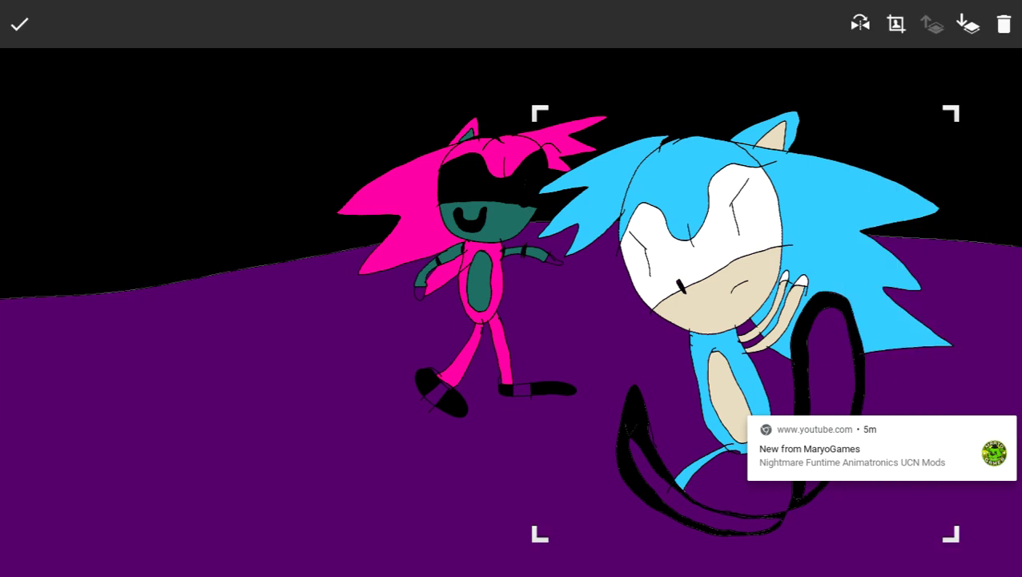
left_click_drag(745, 324, 820, 256)
- Move the pink character to the upper left of the scene and raise the blue hedgehog slightly
left_click(479, 267)
left_click_drag(479, 267, 214, 222)
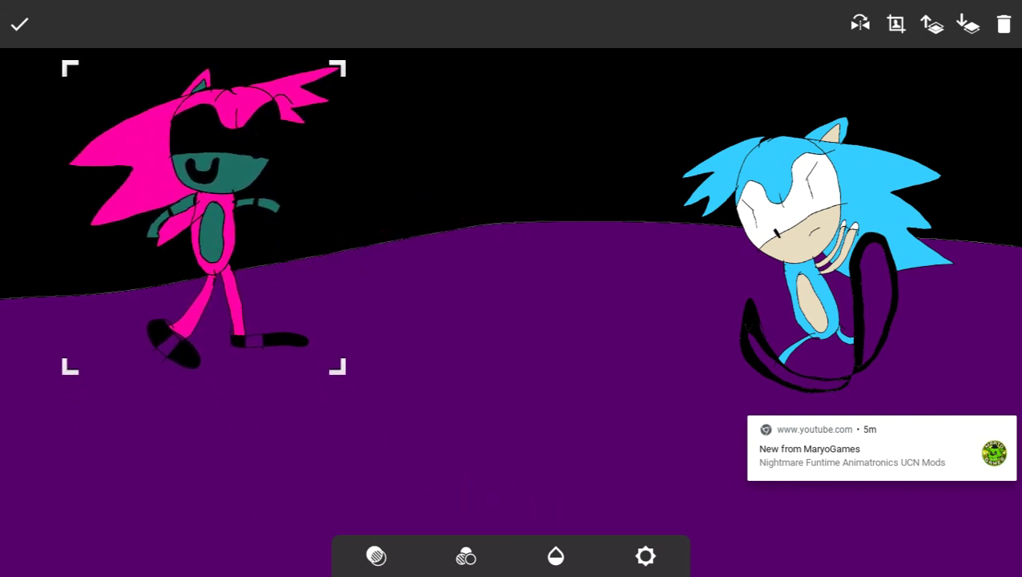
left_click(817, 264)
left_click_drag(817, 265, 815, 230)
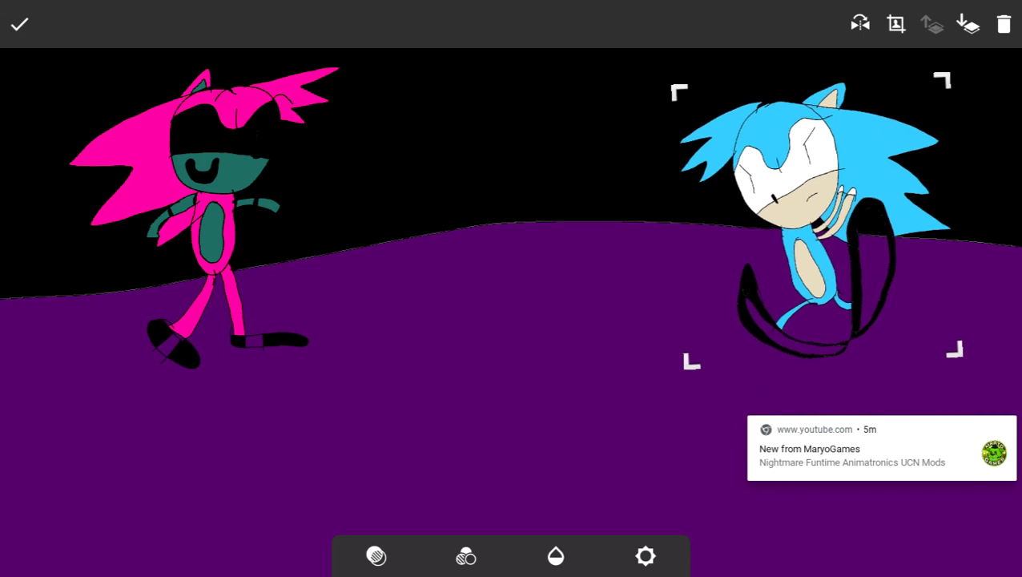
left_click(19, 25)
left_click(20, 198)
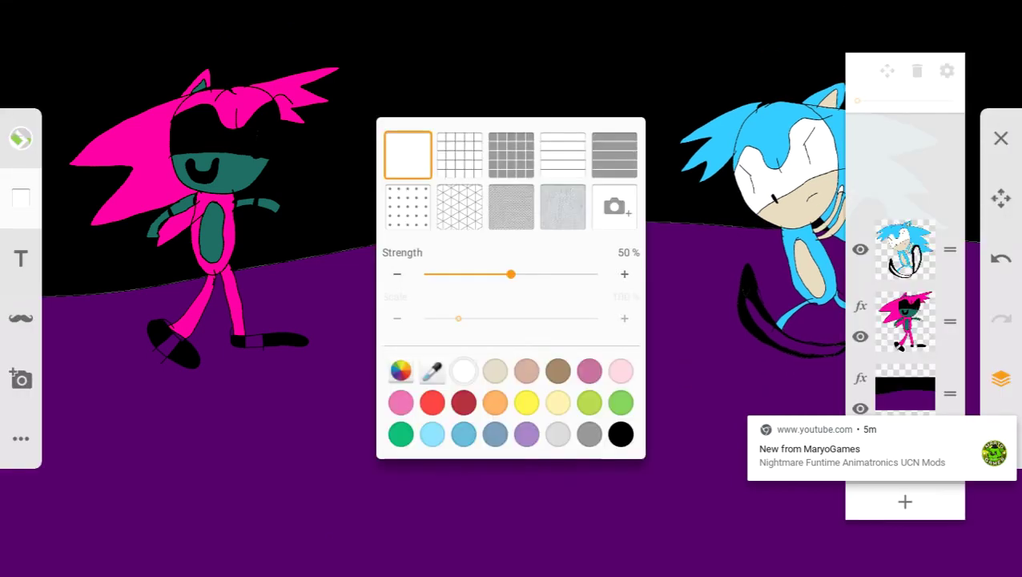
left_click(21, 138)
left_click(620, 494)
left_click(410, 180)
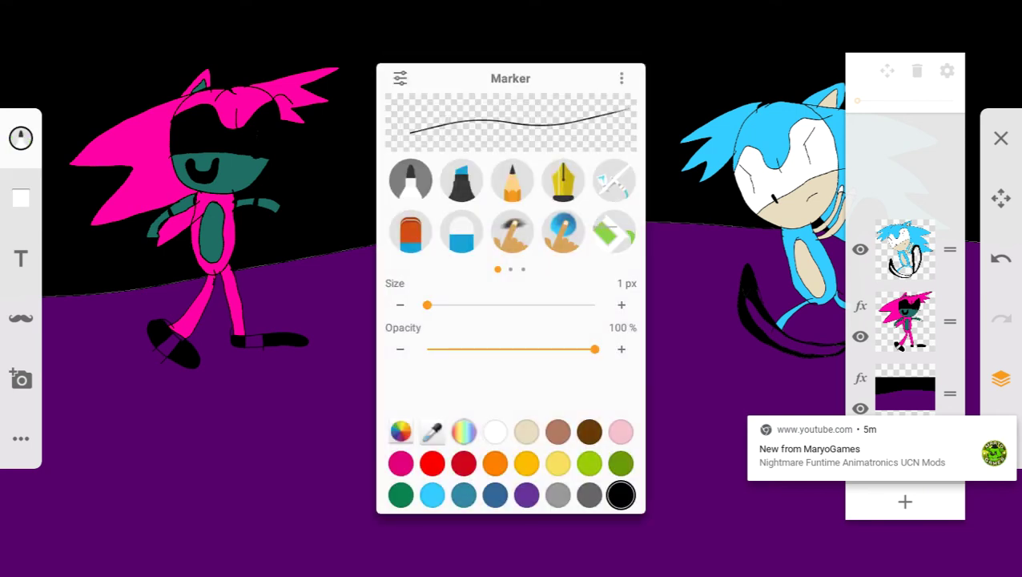
left_click(1001, 138)
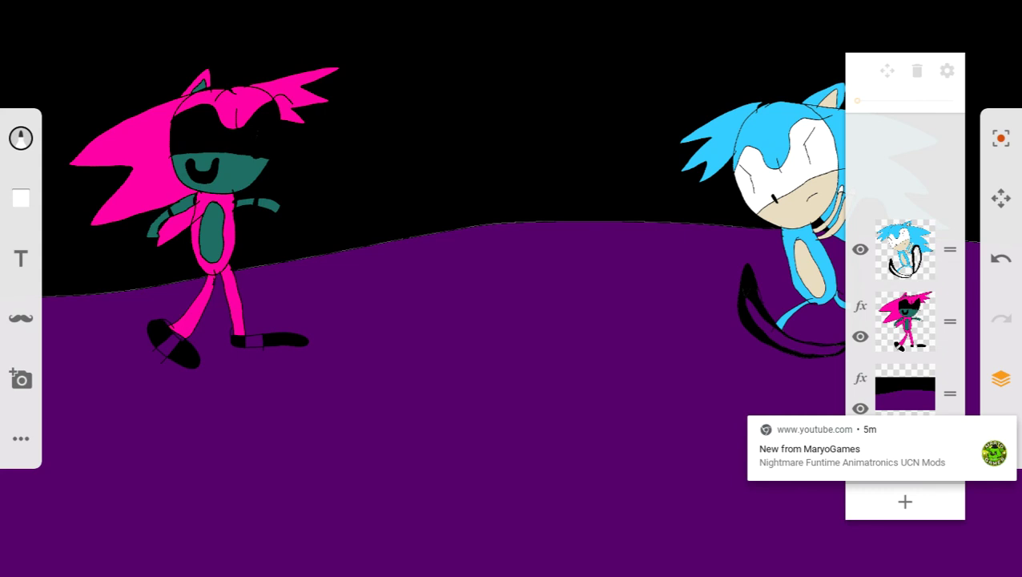
left_click(20, 138)
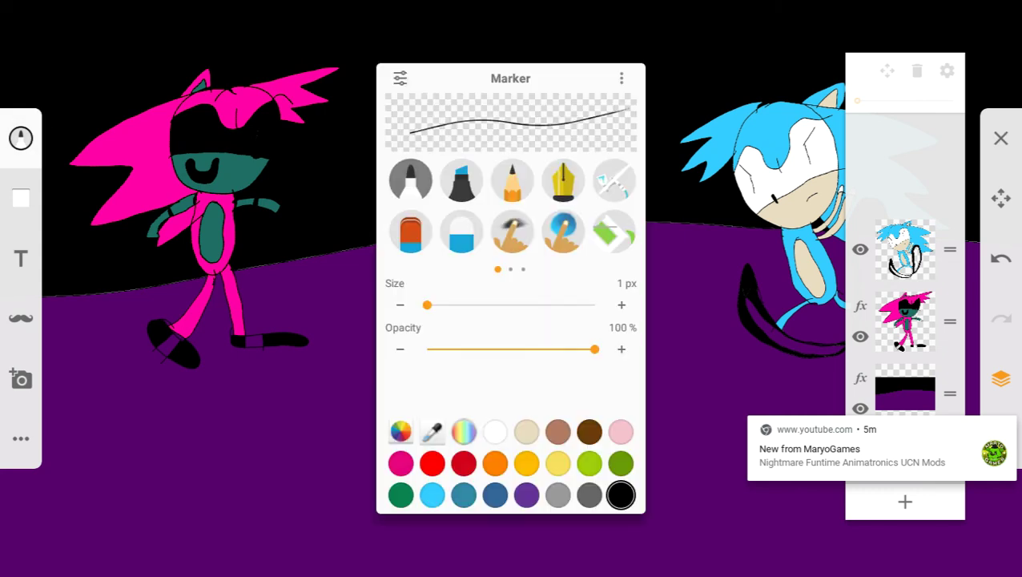
mouse_move(569, 207)
left_mouse_down()
mouse_move(436, 207)
mouse_move(569, 207)
left_mouse_up()
- On a new layer, write "V.S." between the two characters with the dark gray Airbrush at 47 px
left_click(906, 502)
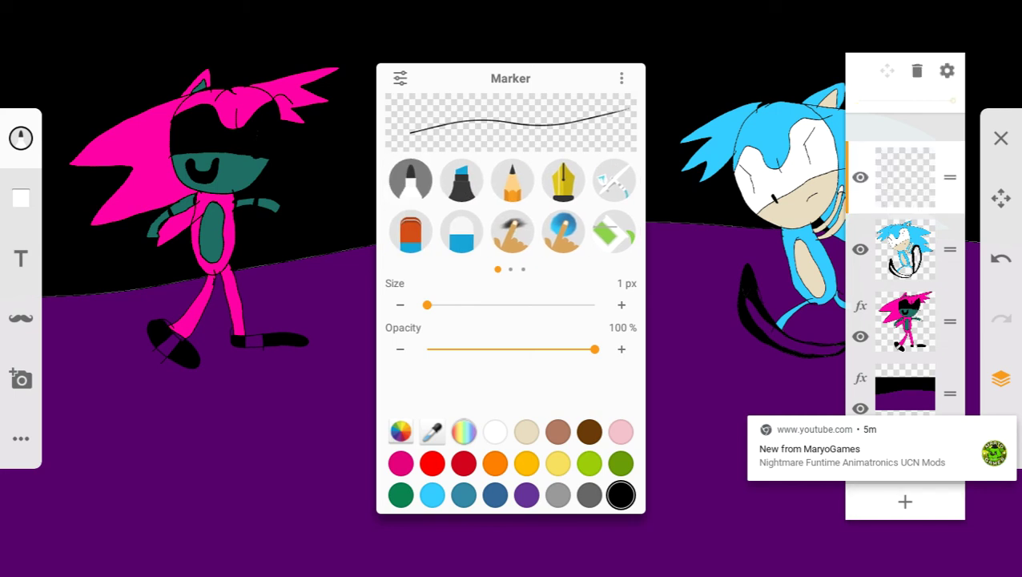
left_click(614, 180)
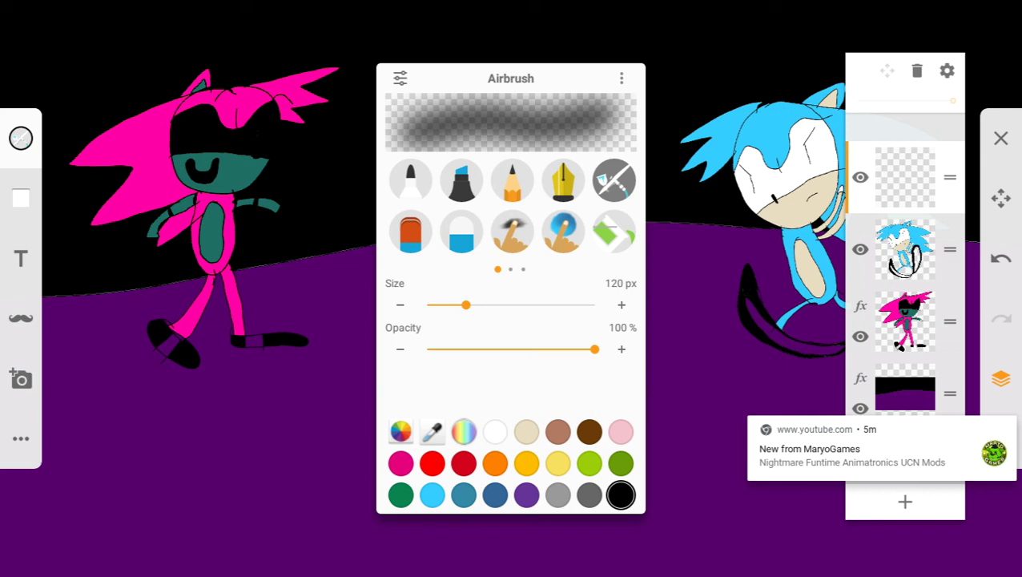
mouse_move(466, 304)
left_mouse_down()
mouse_move(427, 304)
mouse_move(438, 304)
left_mouse_up()
left_click(526, 494)
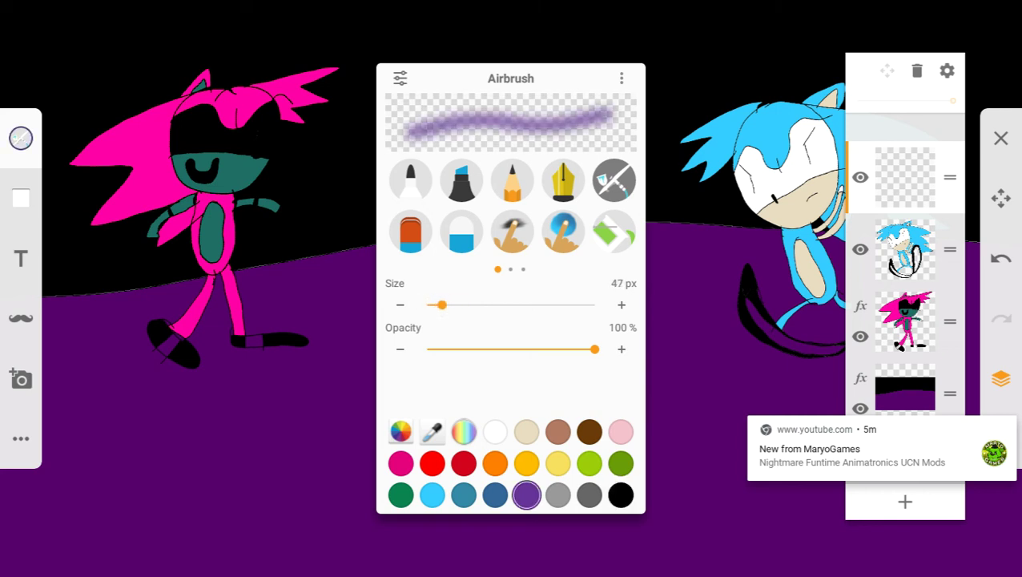
left_click(21, 138)
left_click(21, 138)
left_click(588, 493)
left_click(21, 139)
mouse_move(353, 140)
left_mouse_down()
mouse_move(401, 277)
mouse_move(427, 152)
mouse_move(447, 130)
left_mouse_up()
mouse_move(551, 124)
left_mouse_down()
mouse_move(561, 218)
mouse_move(501, 263)
left_mouse_up()
left_click(597, 262)
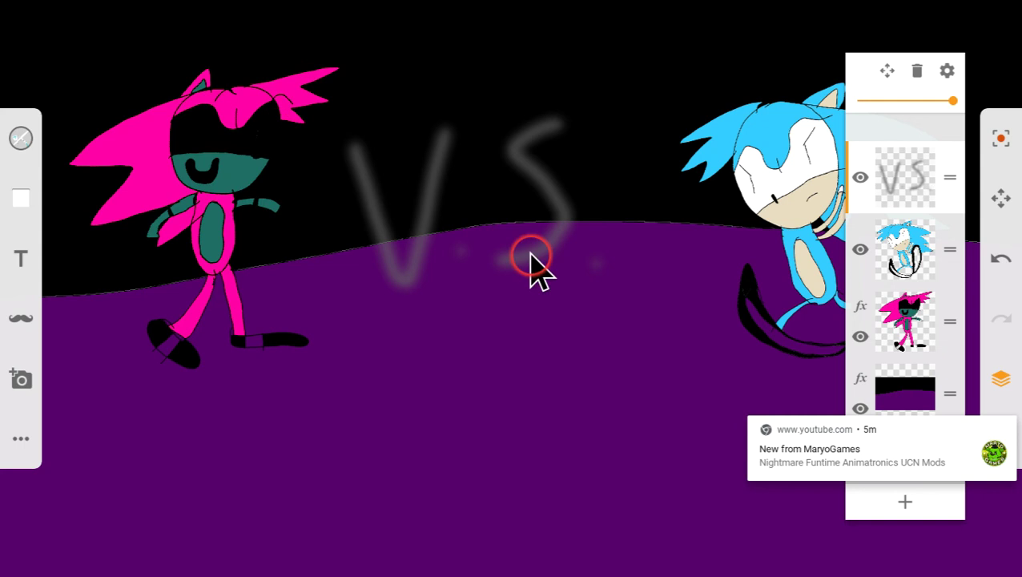
- Start a new text object over the scene
left_click(16, 266)
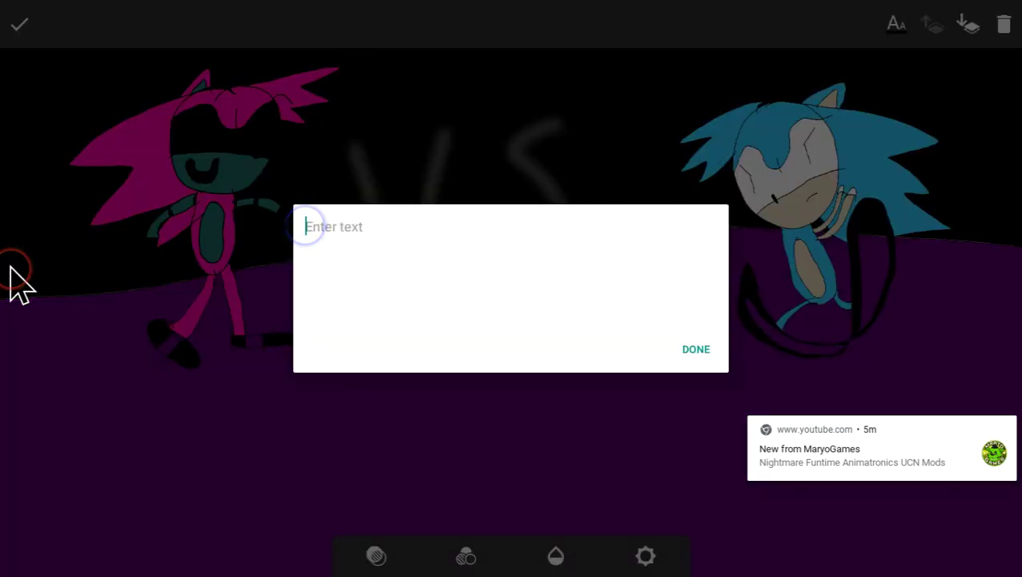
type("so")
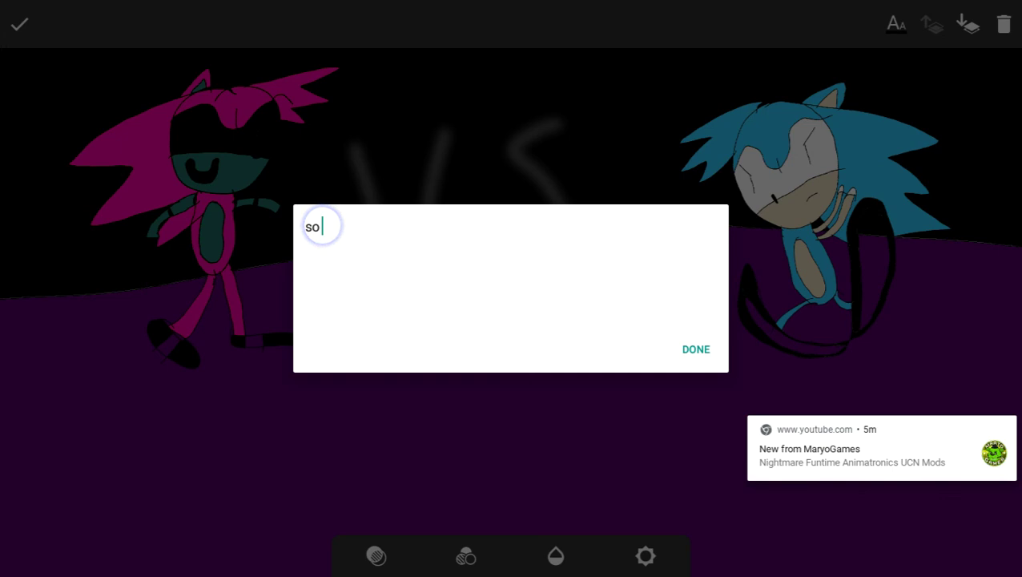
type(" I was")
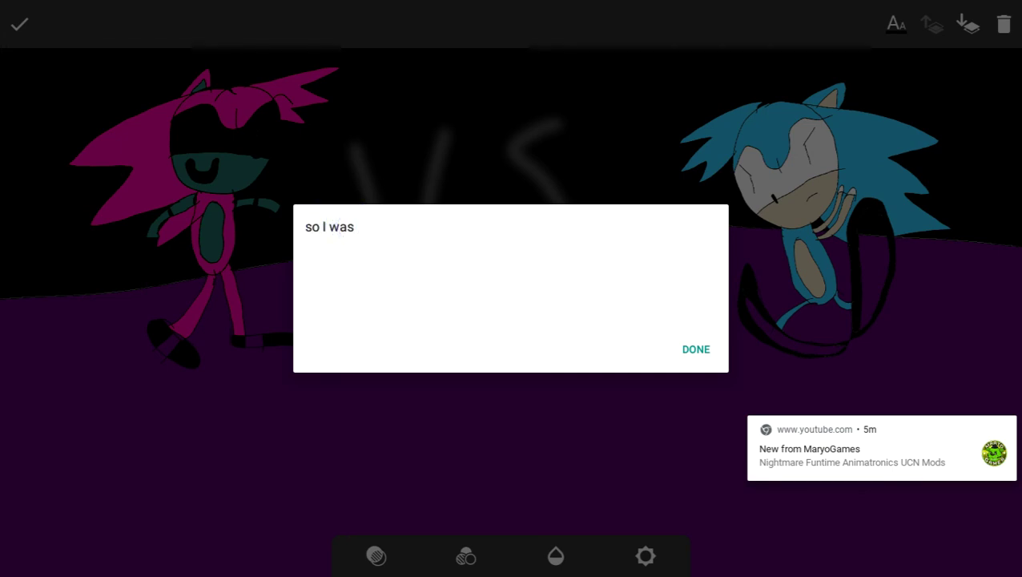
key("BackSpace")
key("BackSpace")
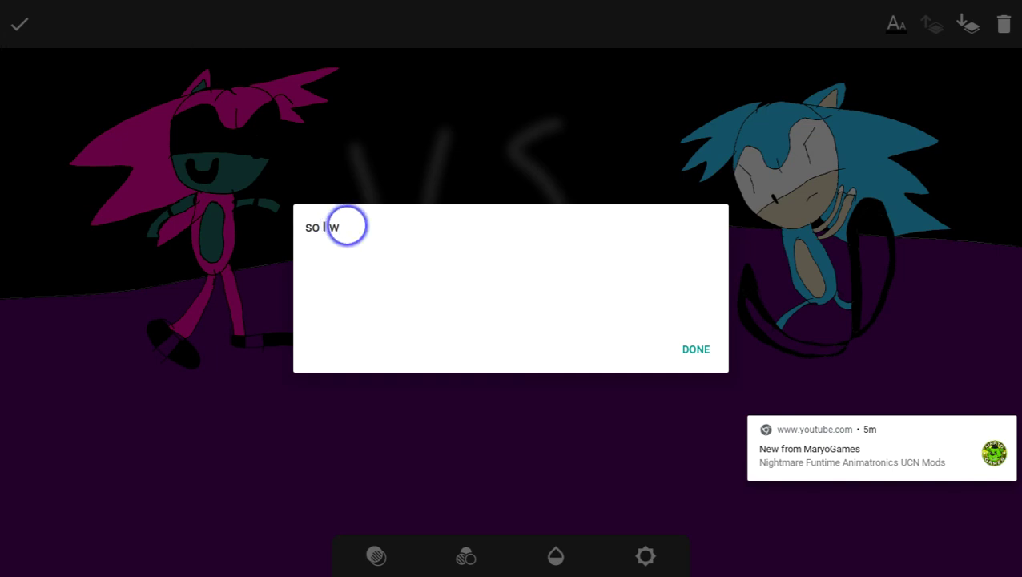
type("o")
key("BackSpace")
key("BackSpace")
key("BackSpace")
key("BackSpace")
key("BackSpace")
key("BackSpace")
key("BackSpace")
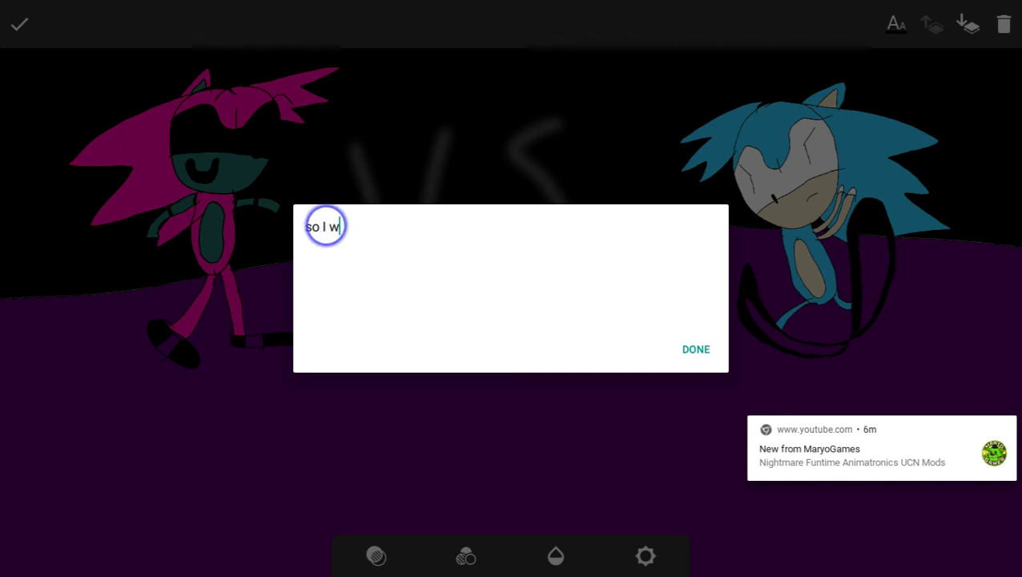
- Enter "this is how i make some of my sketches and how long it takes" as the text
type("thi")
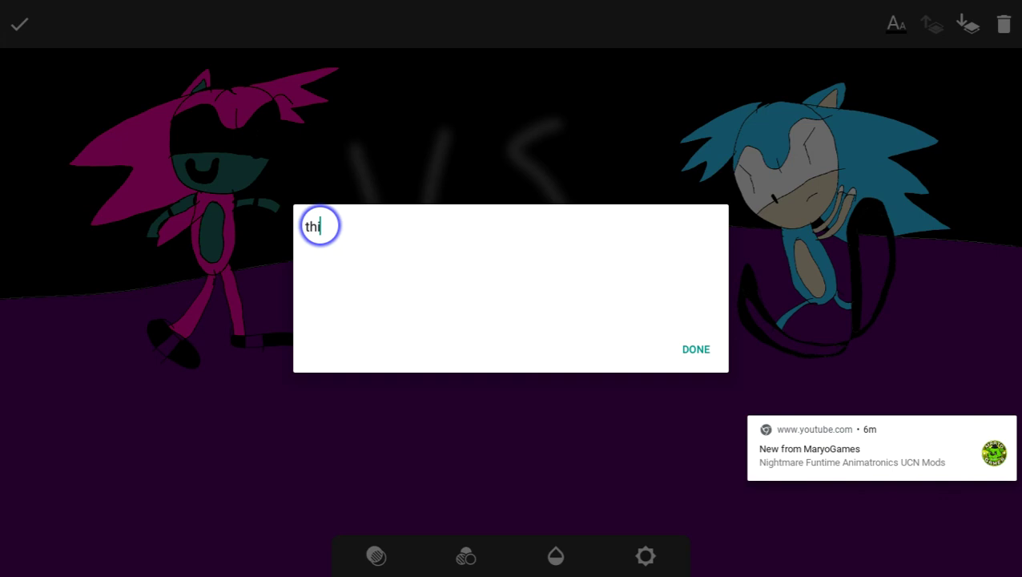
type("s is how i")
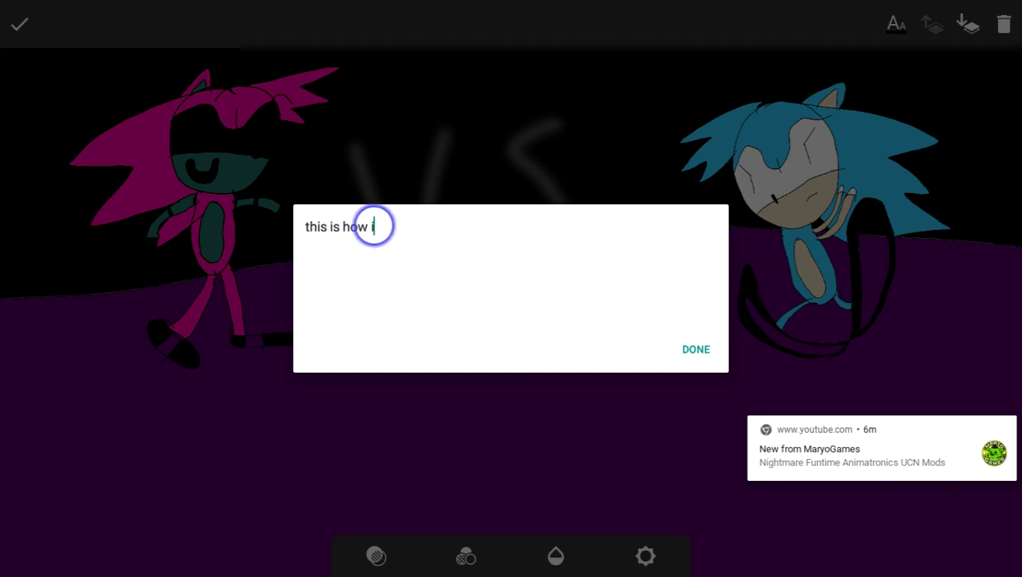
key("BackSpace")
type("i make som")
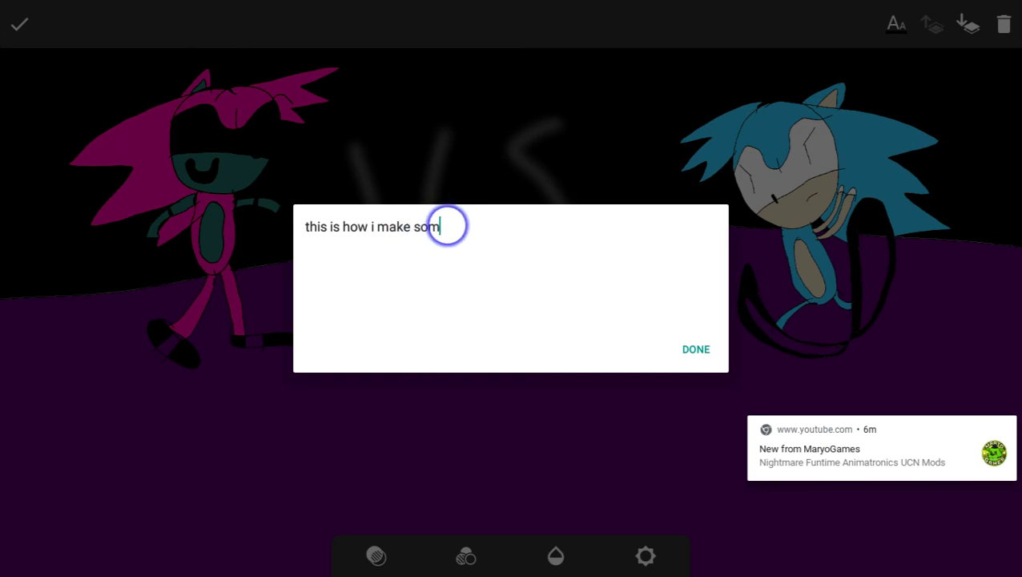
type("e of m")
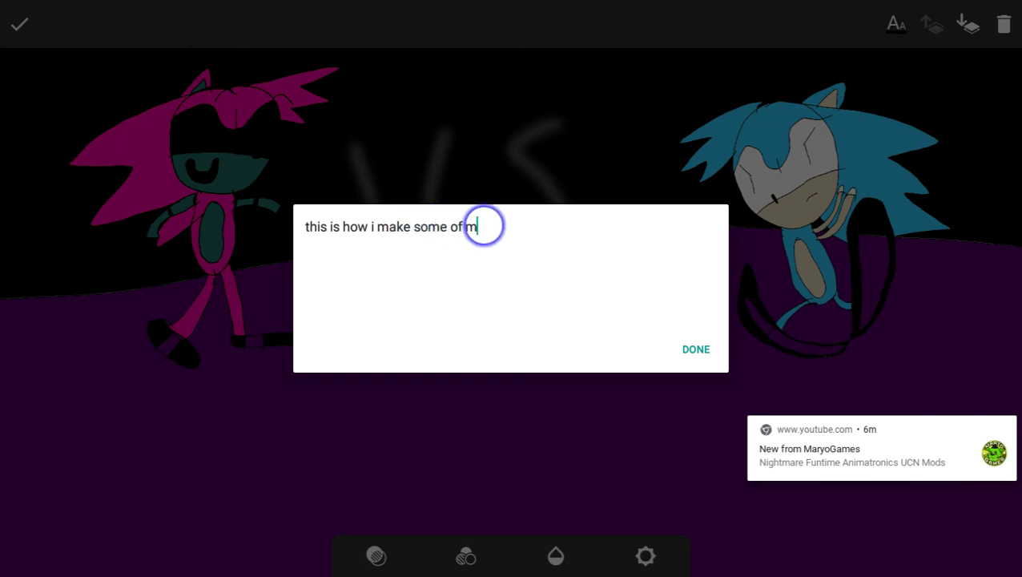
type("y sketc")
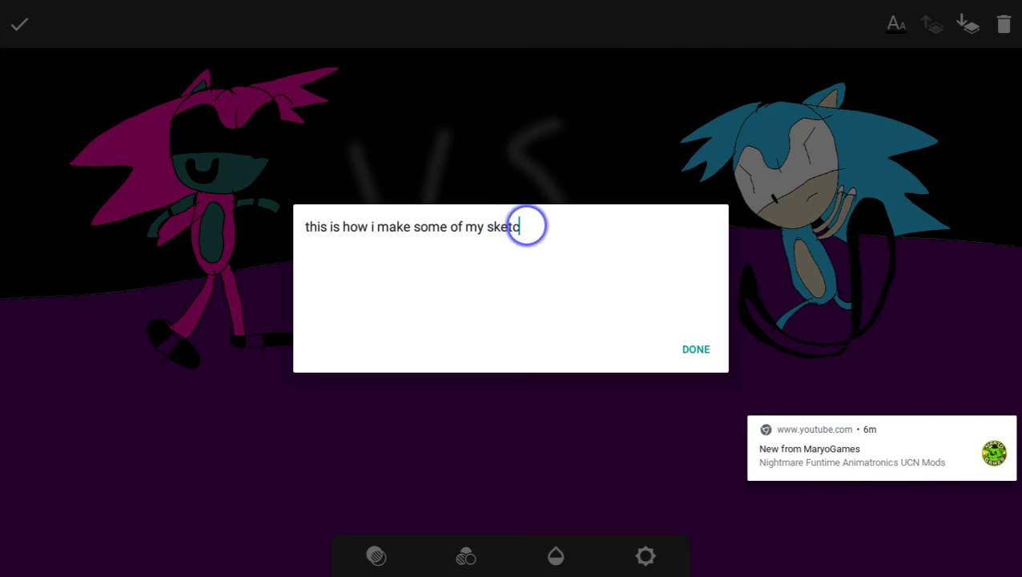
type("hes and hon")
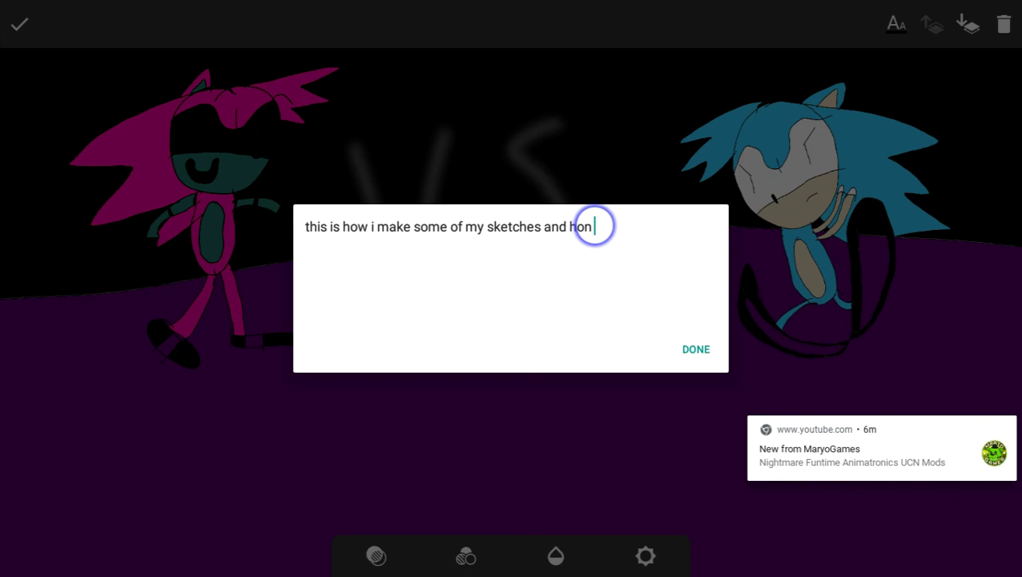
key("BackSpace")
type("w l")
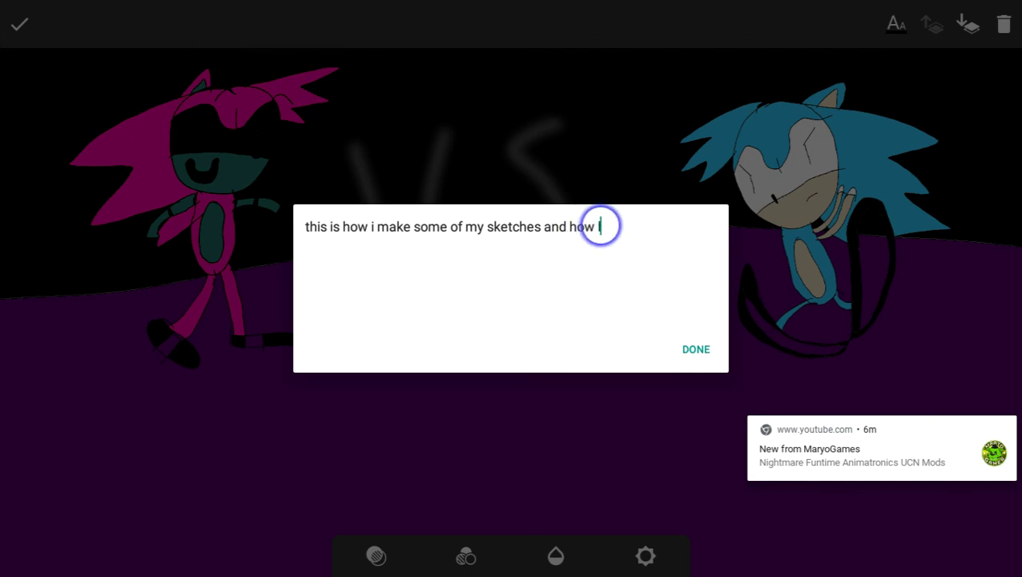
type("on g it takes")
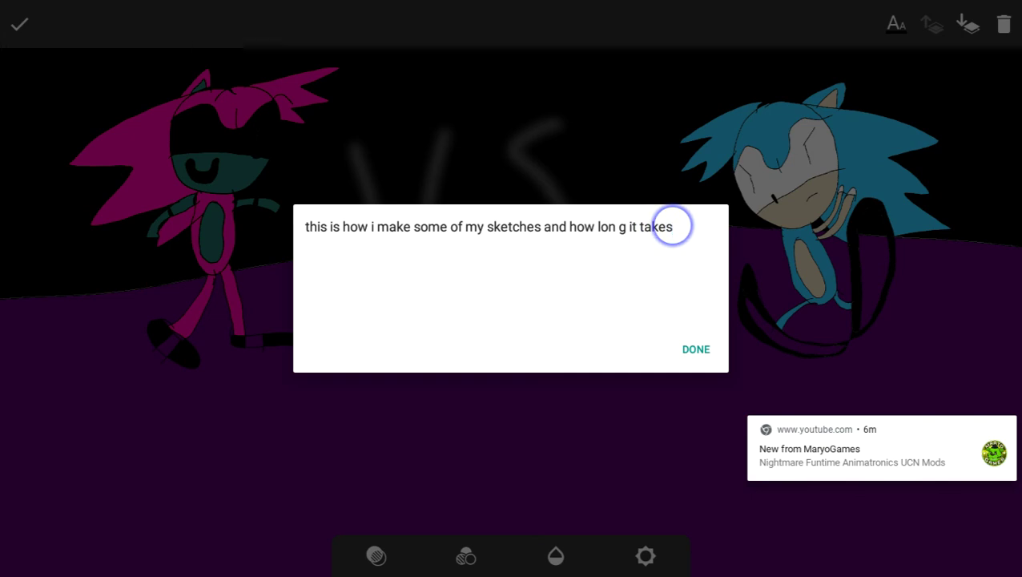
left_click_drag(305, 226, 670, 227)
key("BackSpace")
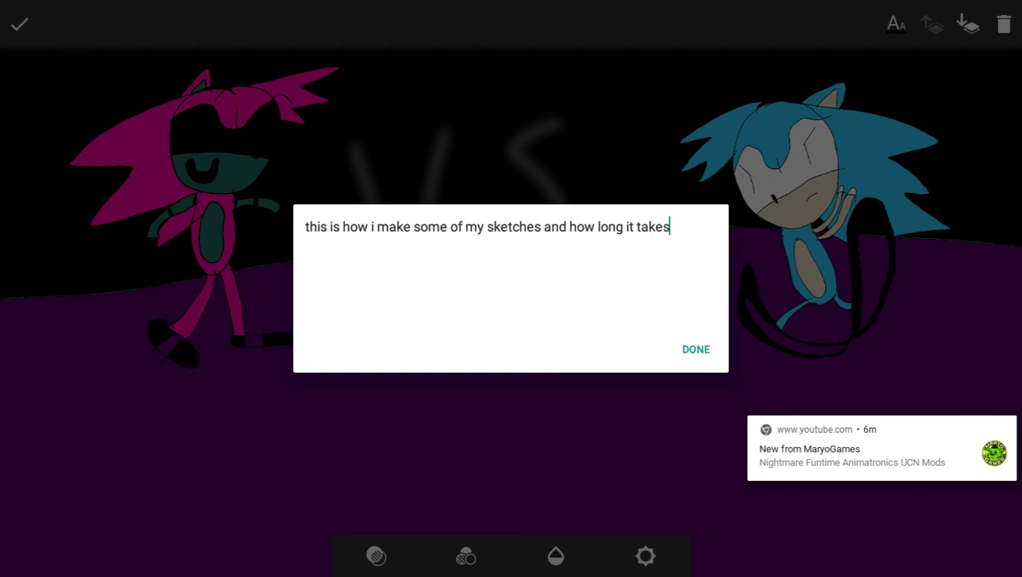
- Place the sentence on the purple ground below the two characters and apply it as its own layer
left_click(696, 349)
left_click_drag(225, 308, 224, 439)
left_click_drag(797, 268, 798, 368)
left_click_drag(224, 368, 224, 371)
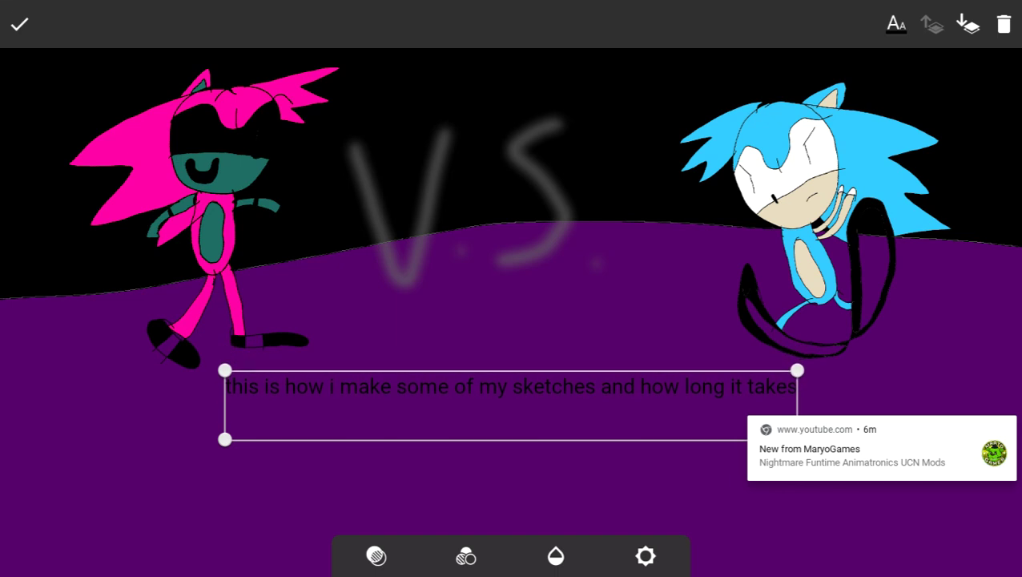
left_click(16, 24)
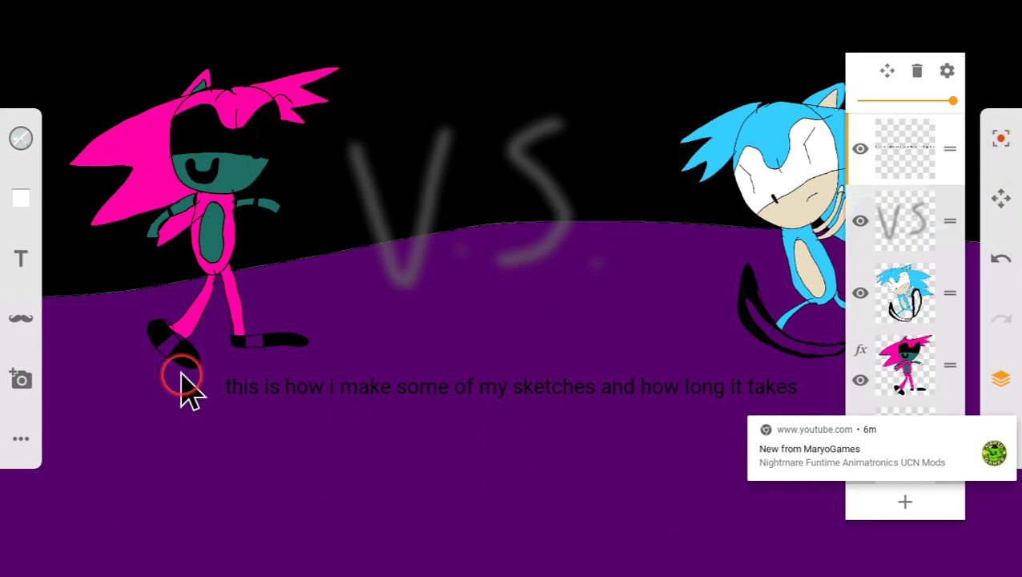
- Add another text object reading "BYE!!!!!!!!!!" to the scene
left_click(24, 261)
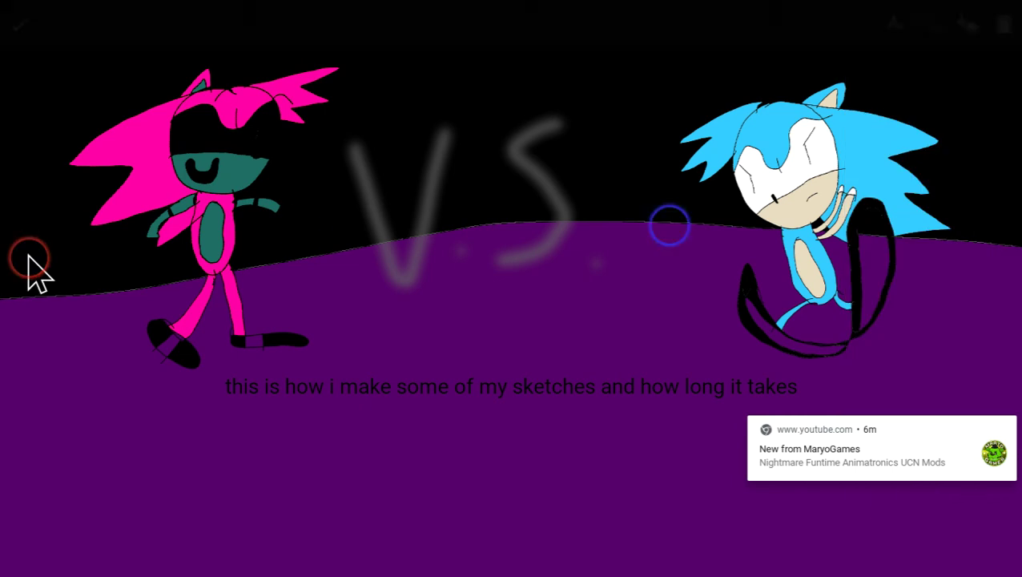
type("BYE!!!!!!!!!")
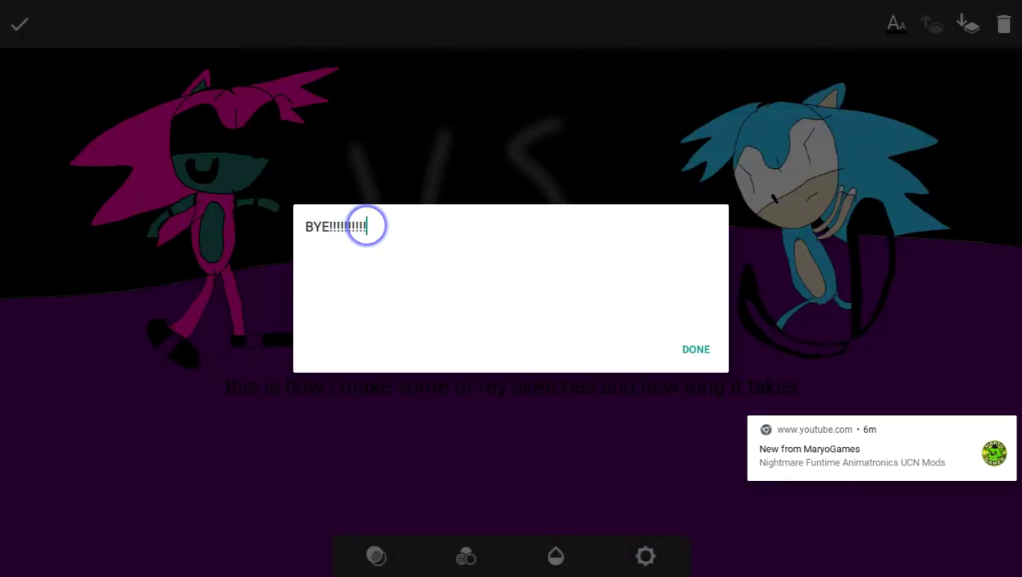
left_click(696, 349)
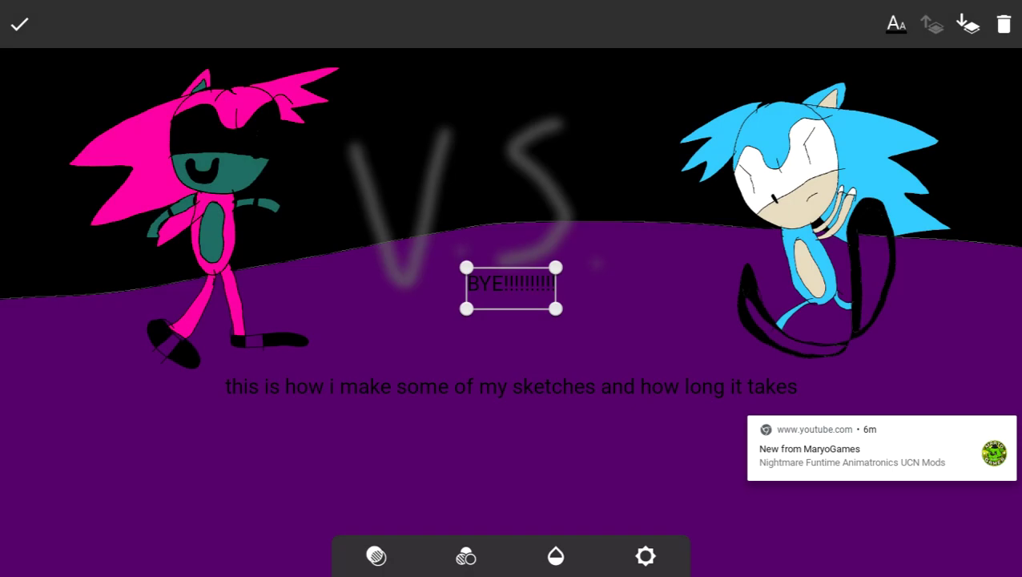